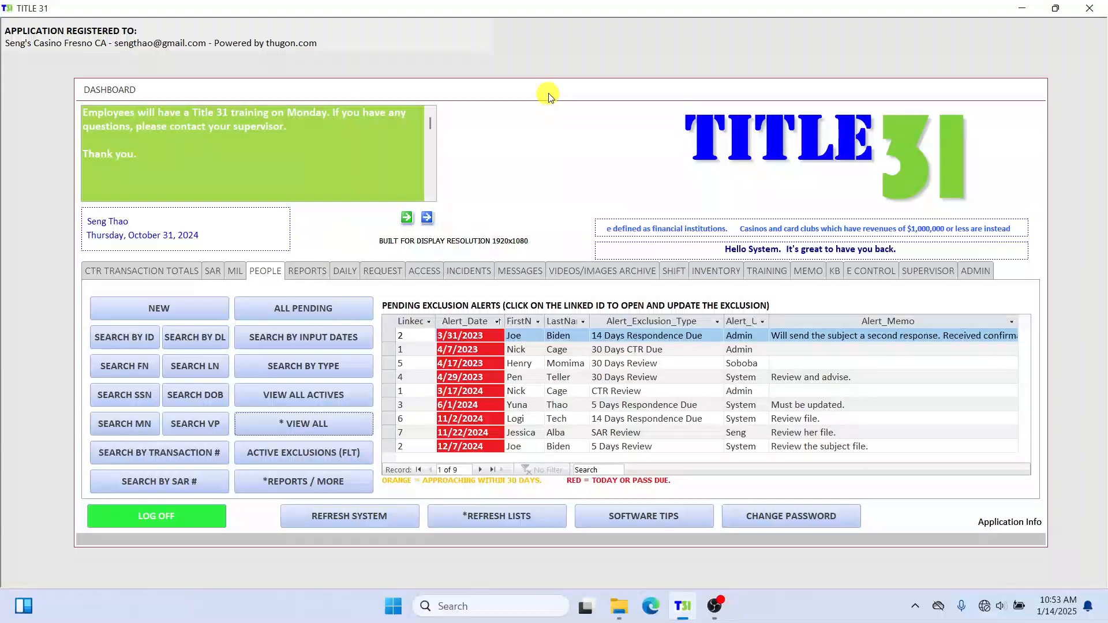
# Switch the dashboard to People and view all restricted-person records.
pyautogui.moveTo(545, 94); pyautogui.dragTo(550, 82)
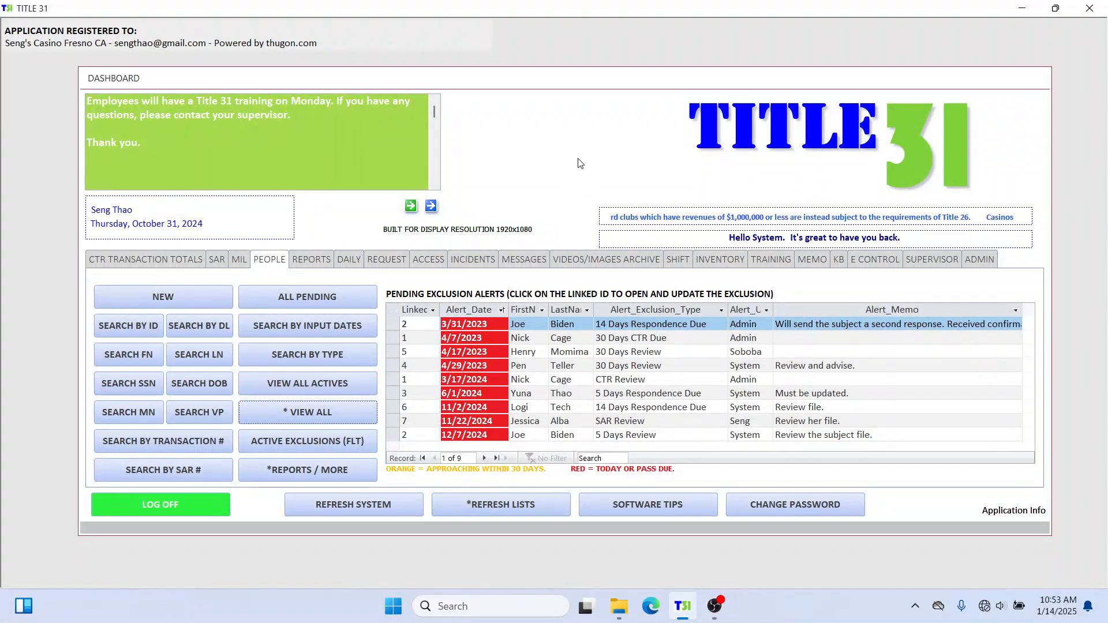
pyautogui.click(271, 260)
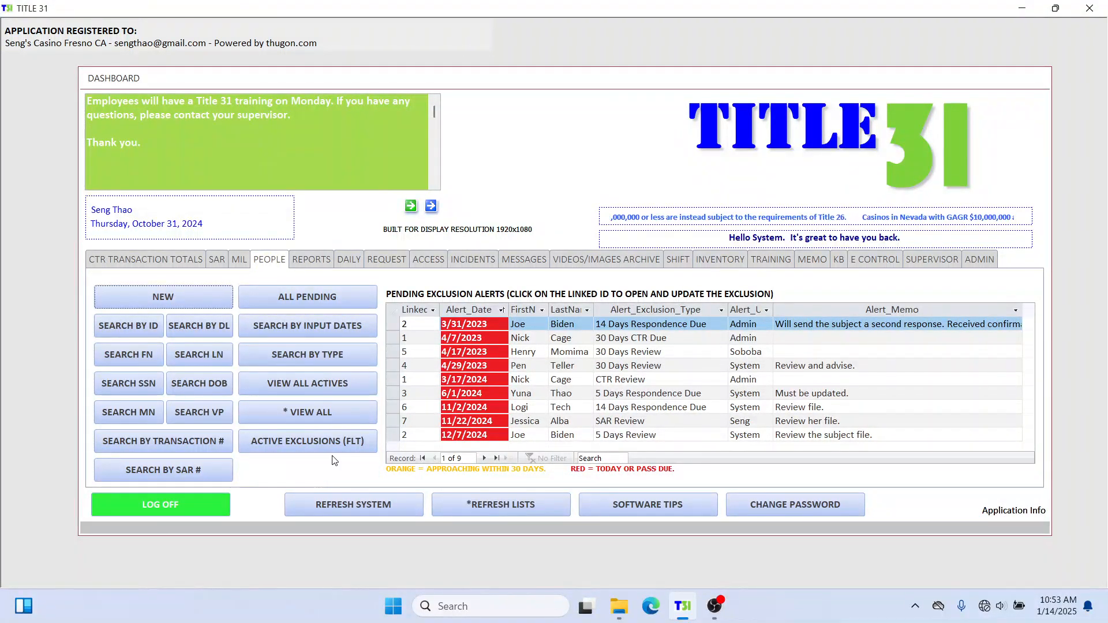
pyautogui.click(315, 415)
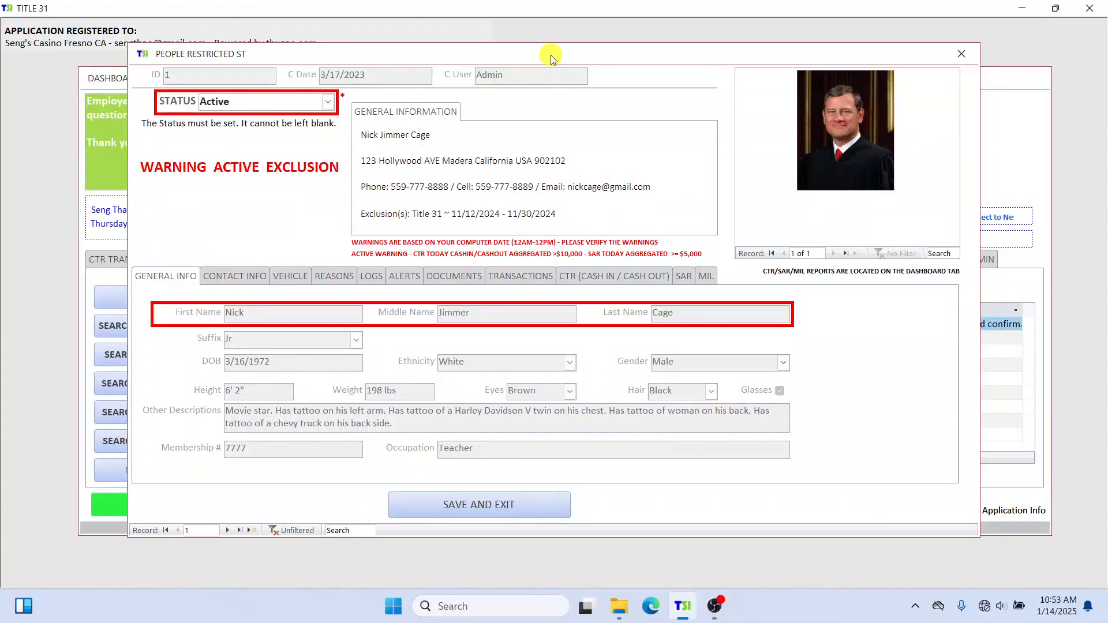
# Change the restricted person's status from Active to Exempt and check the exclusion period.
pyautogui.moveTo(548, 56); pyautogui.dragTo(549, 49)
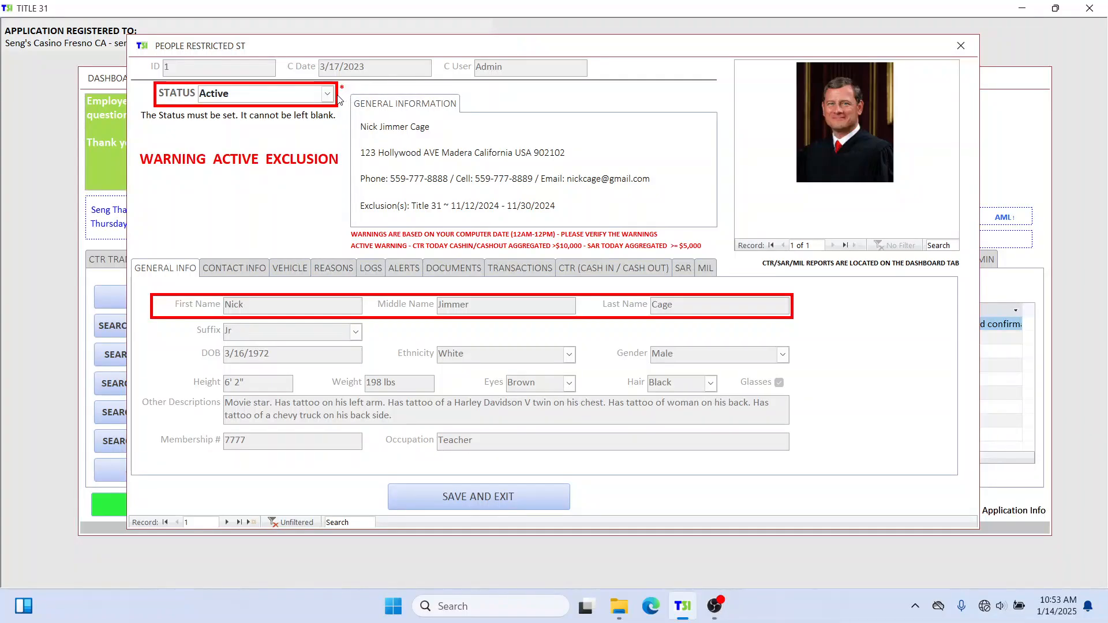
pyautogui.click(328, 97)
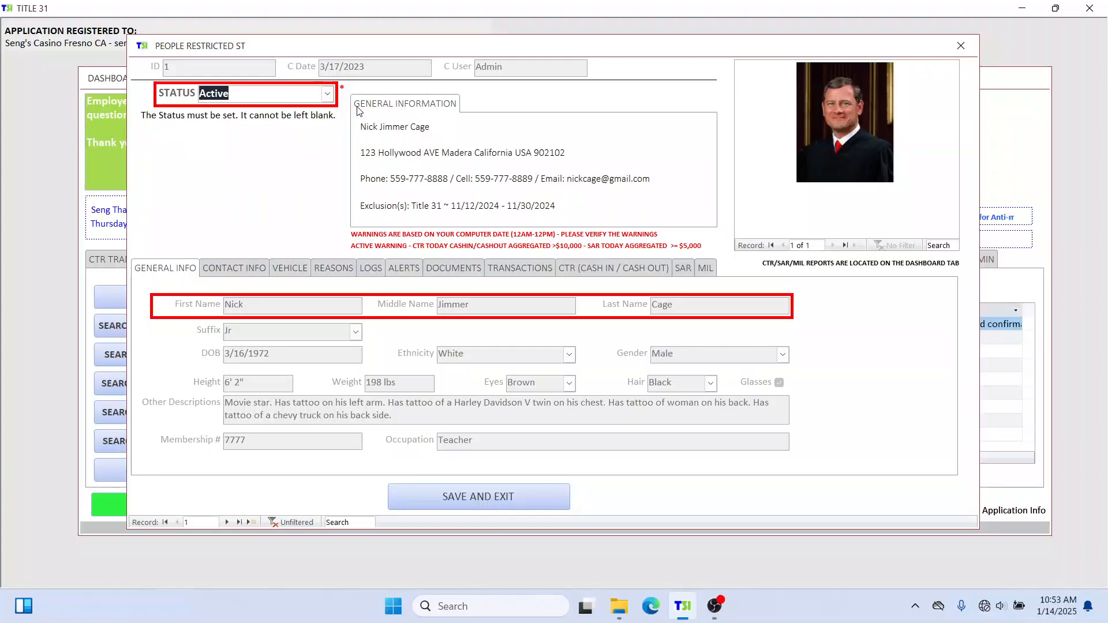
pyautogui.click(327, 95)
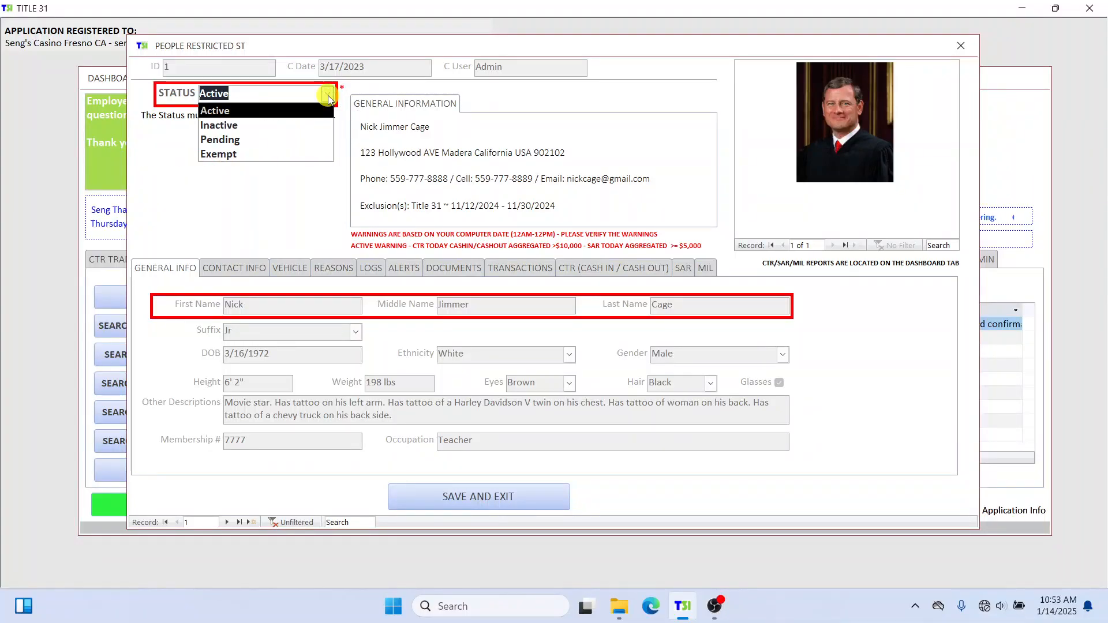
pyautogui.click(309, 155)
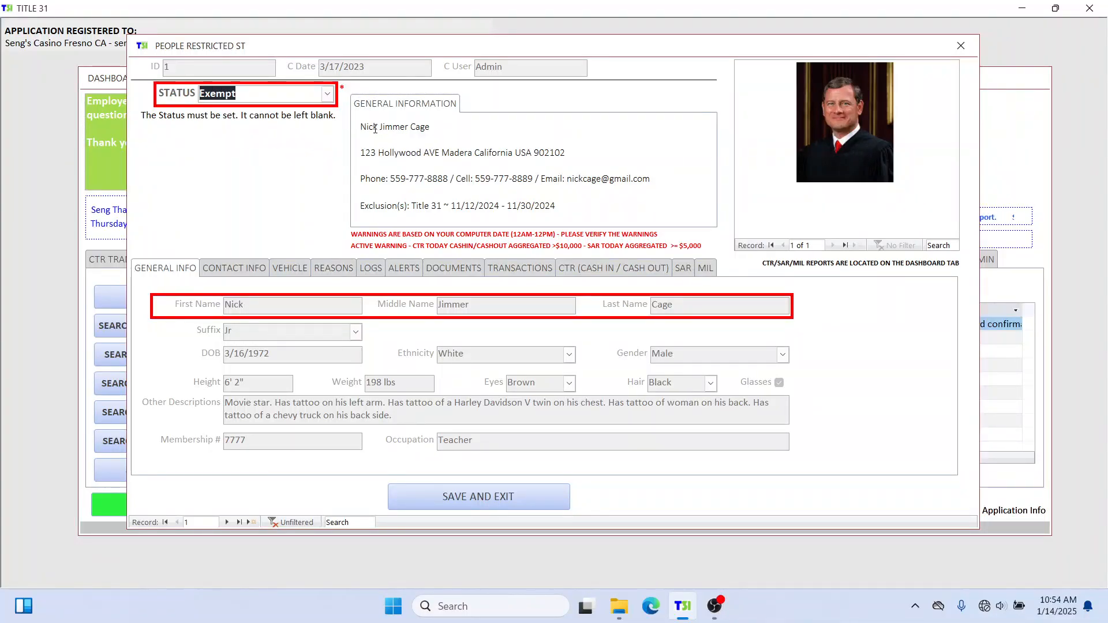
pyautogui.moveTo(254, 142); pyautogui.dragTo(297, 137)
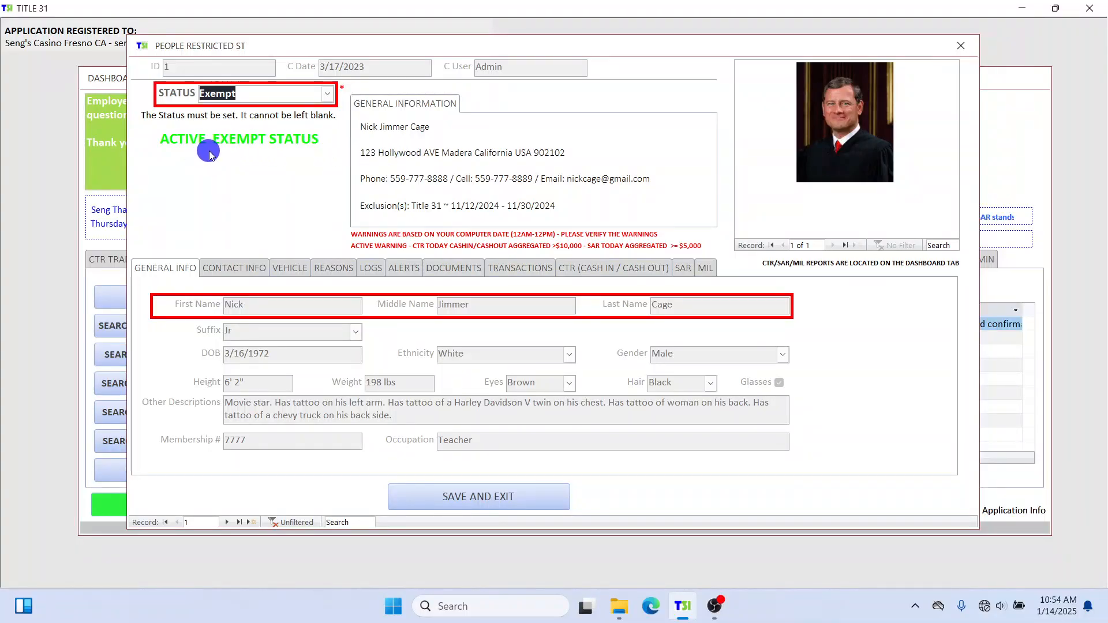
pyautogui.click(419, 109)
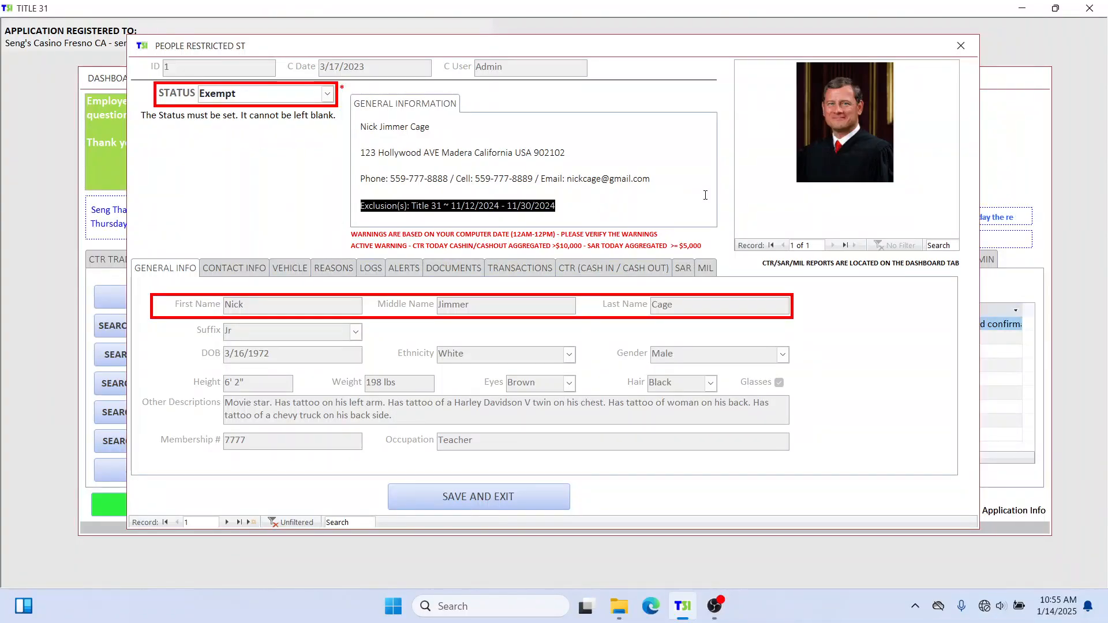
pyautogui.click(735, 153)
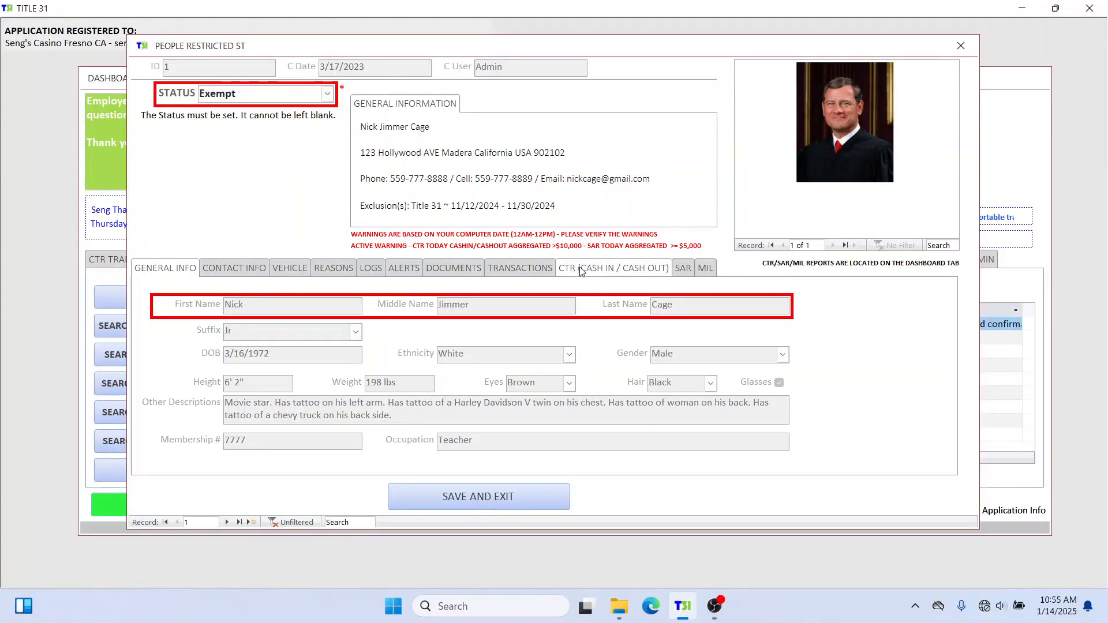
pyautogui.click(329, 96)
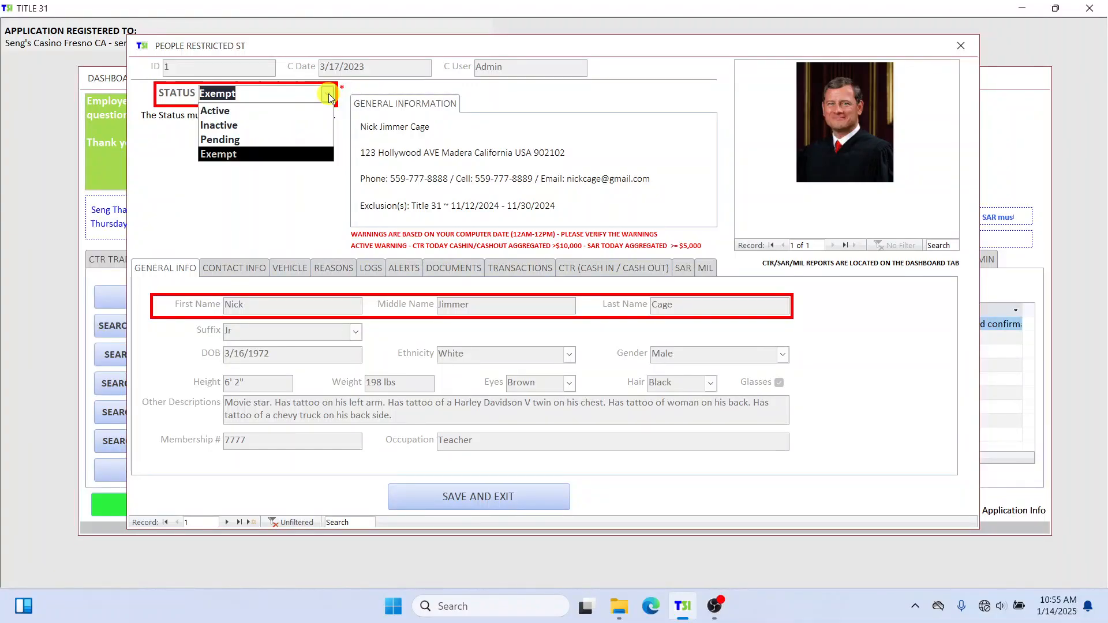
pyautogui.click(292, 151)
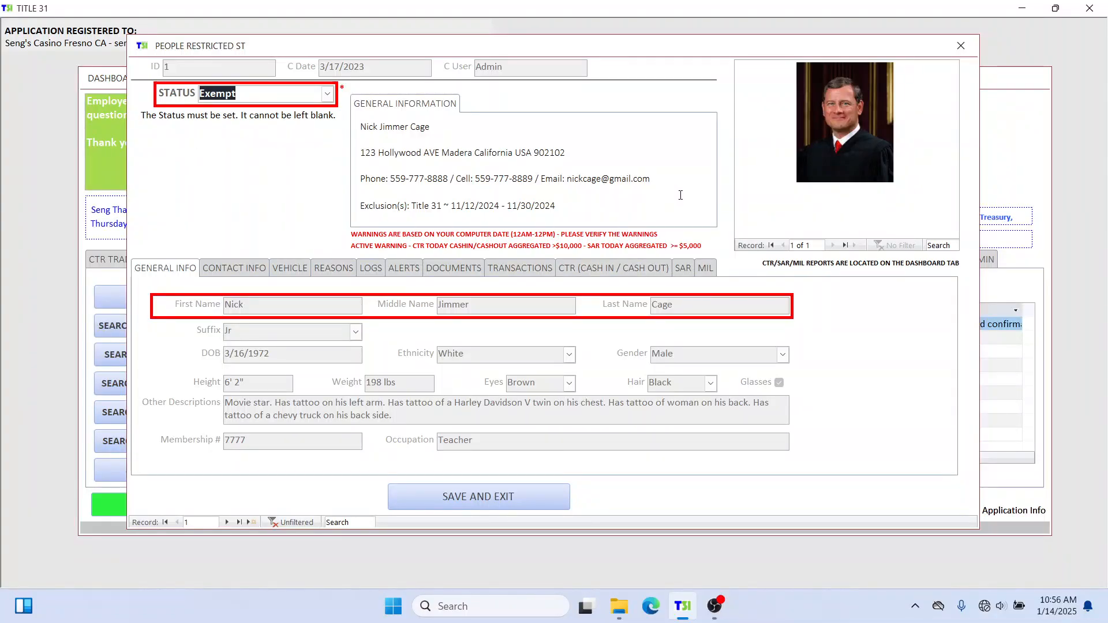
# Run RPT- ALL TRANSACTIONS BY ID-DR for ID 2, gaming dates 01/01/2000 to 01/01/2055.
pyautogui.click(958, 46)
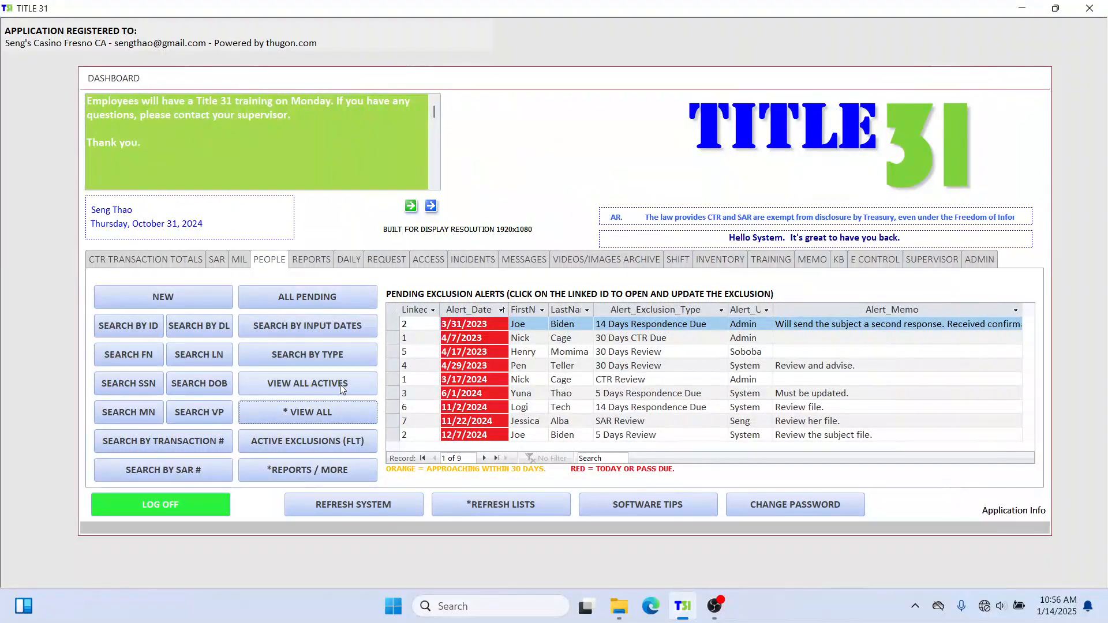
pyautogui.click(312, 263)
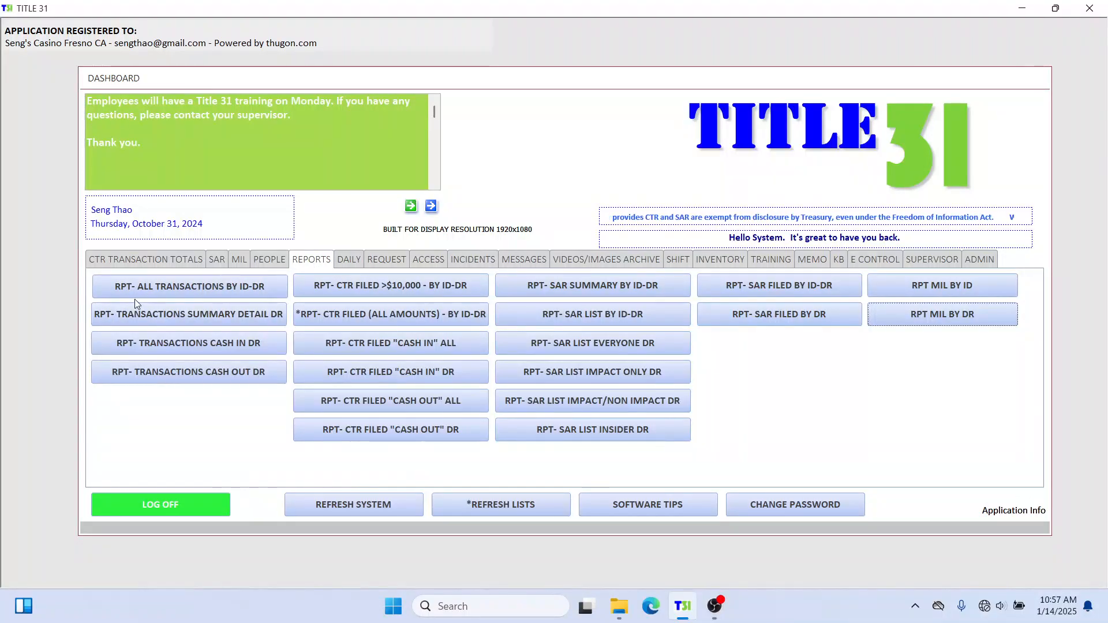
pyautogui.click(190, 286)
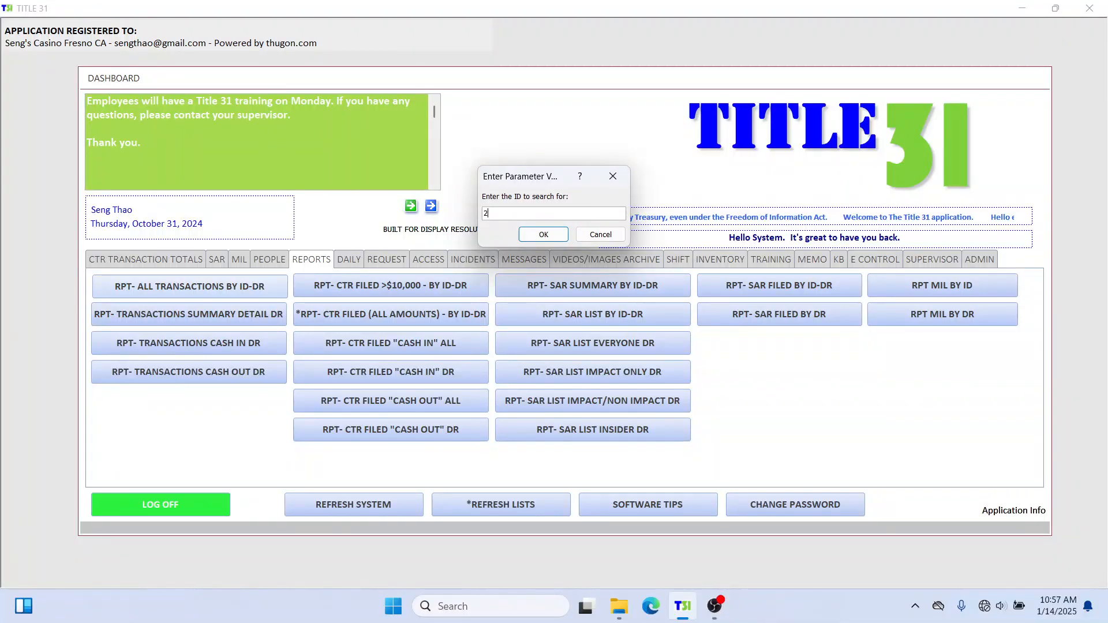
pyautogui.write('2')
pyautogui.press('Return')
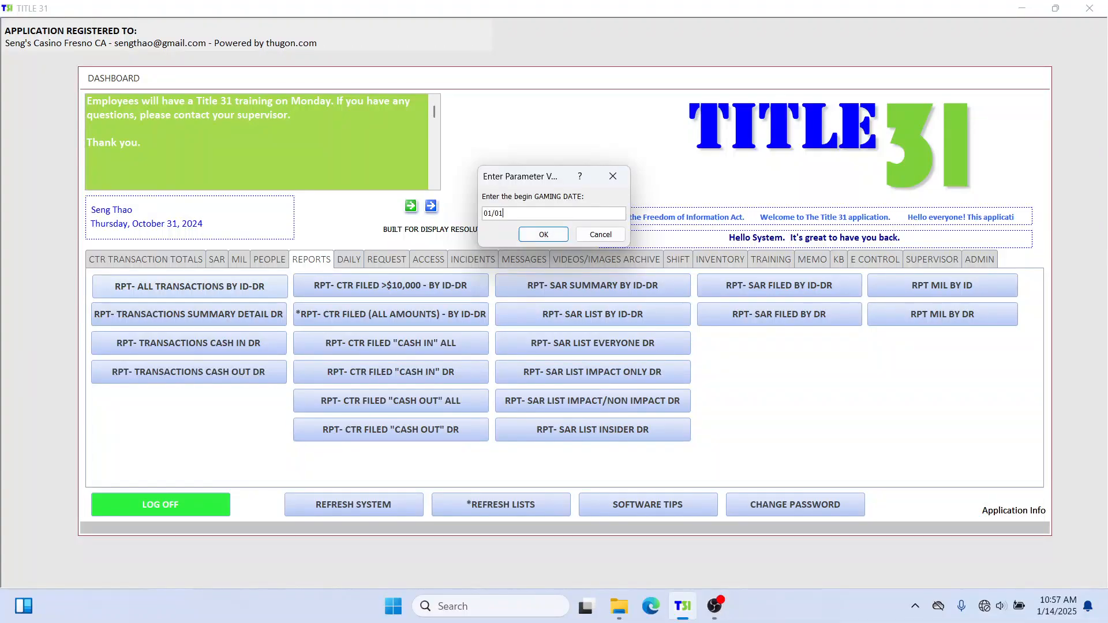
pyautogui.press('Return')
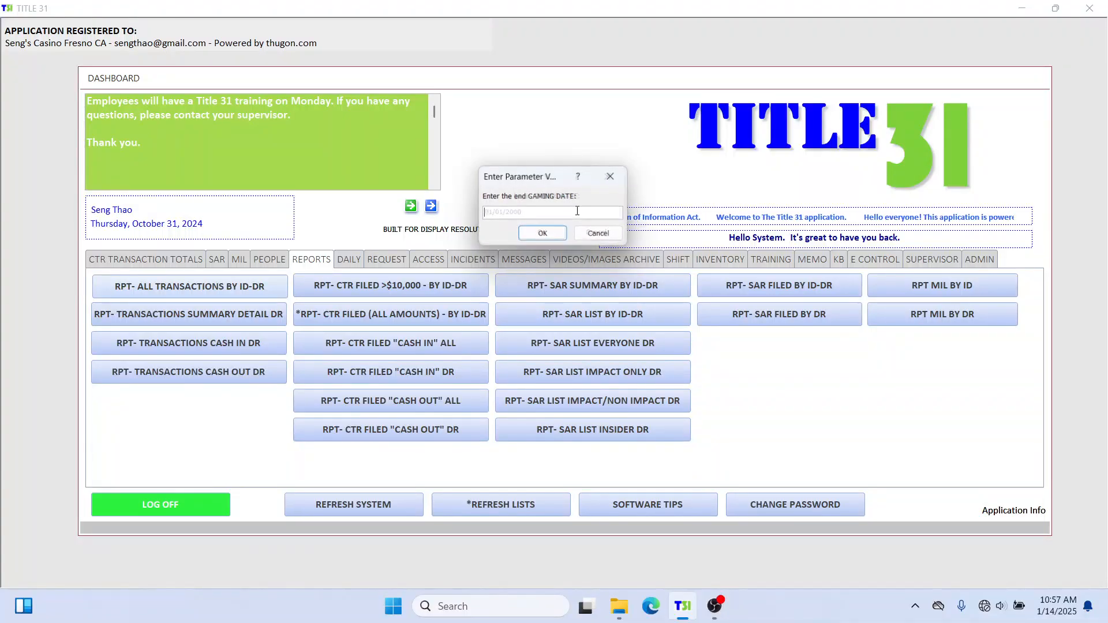
pyautogui.write('01/01/')
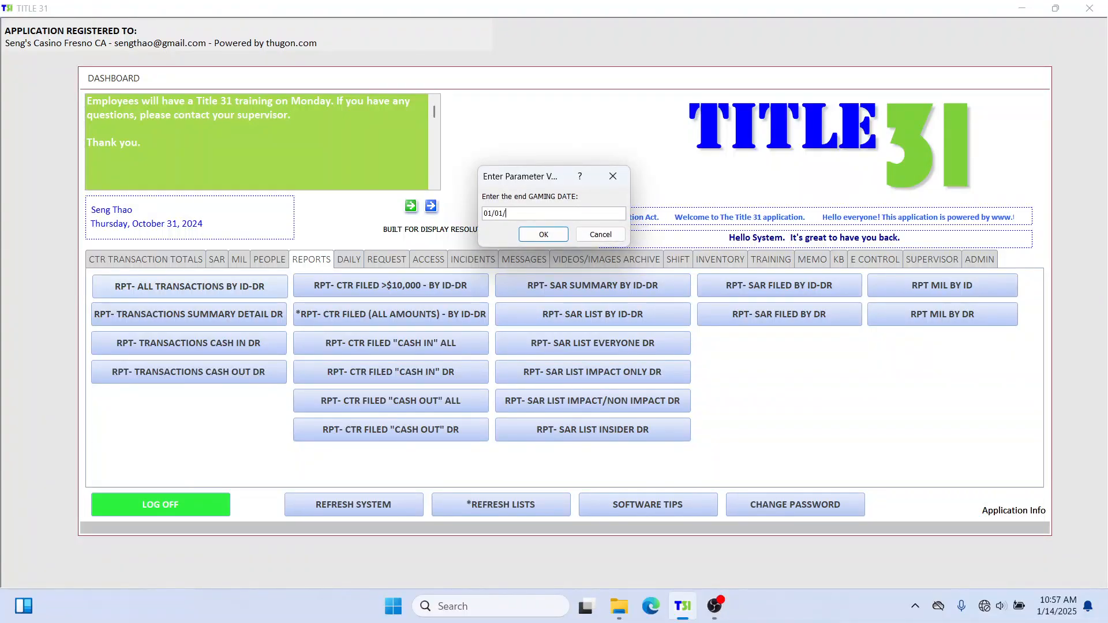
pyautogui.write('200')
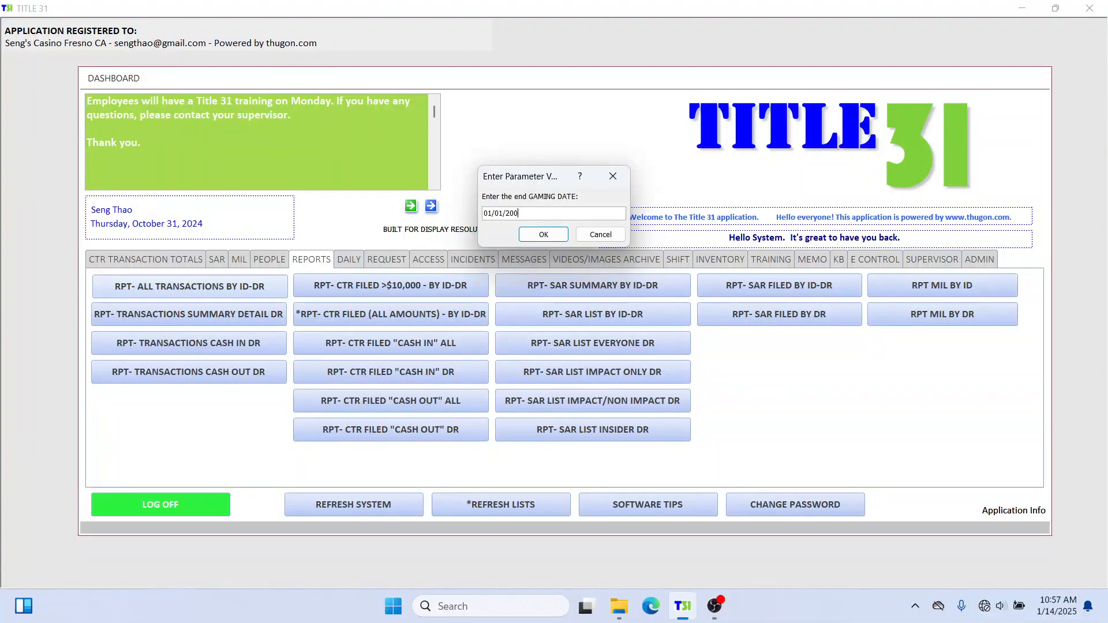
pyautogui.press('BackSpace')
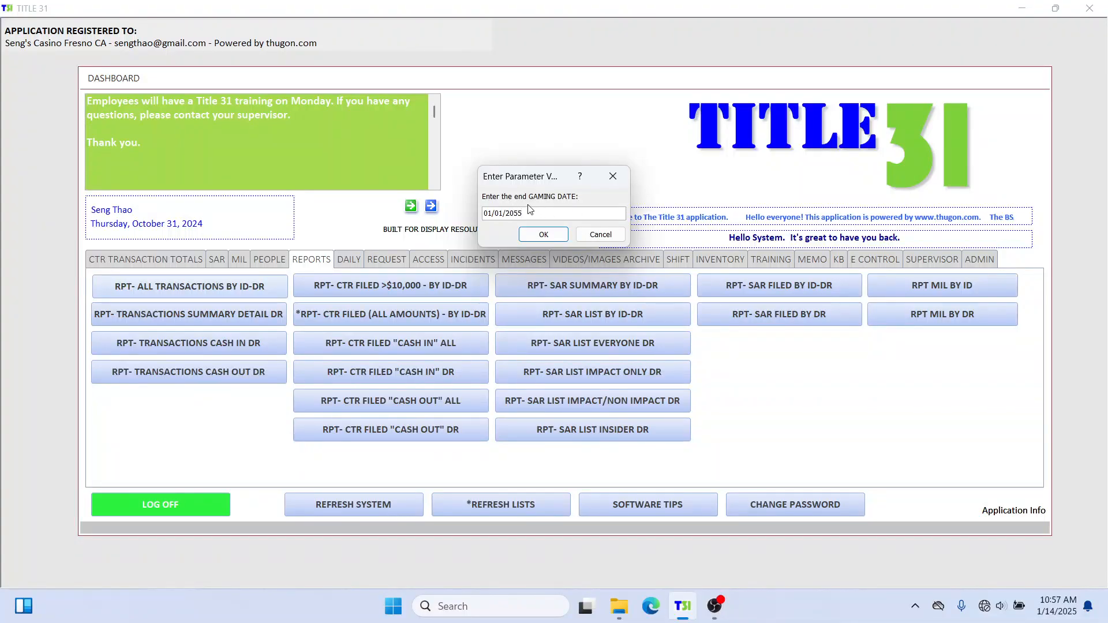
pyautogui.click(543, 235)
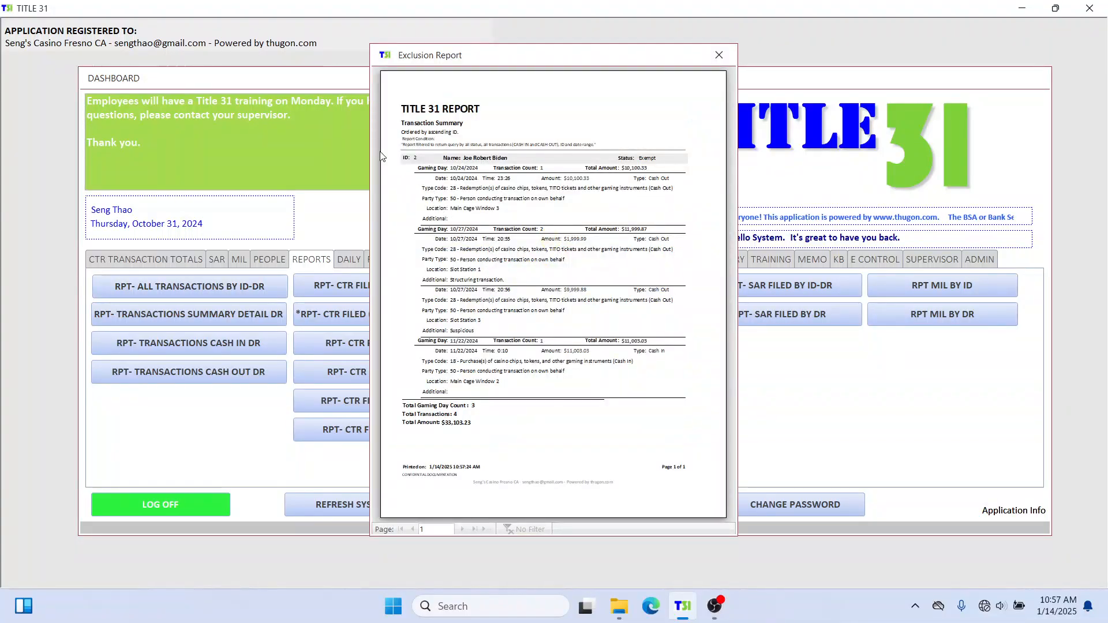
# Widen the Exclusion Report window on both sides and zoom in on ID 2's transactions.
pyautogui.moveTo(368, 147); pyautogui.dragTo(46, 168)
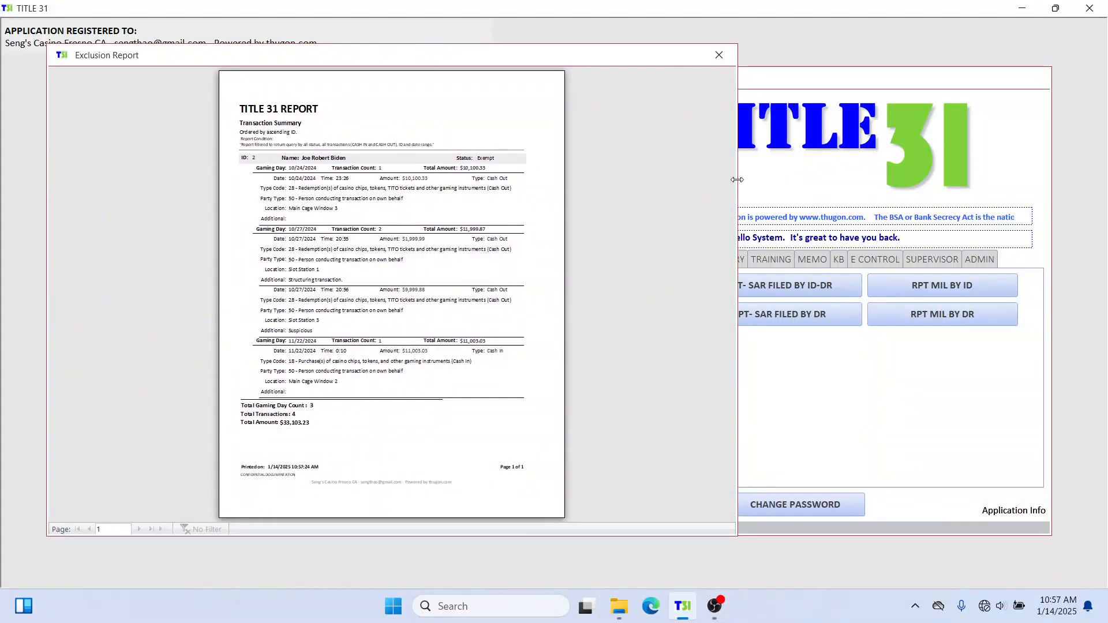
pyautogui.moveTo(738, 179); pyautogui.dragTo(1028, 168)
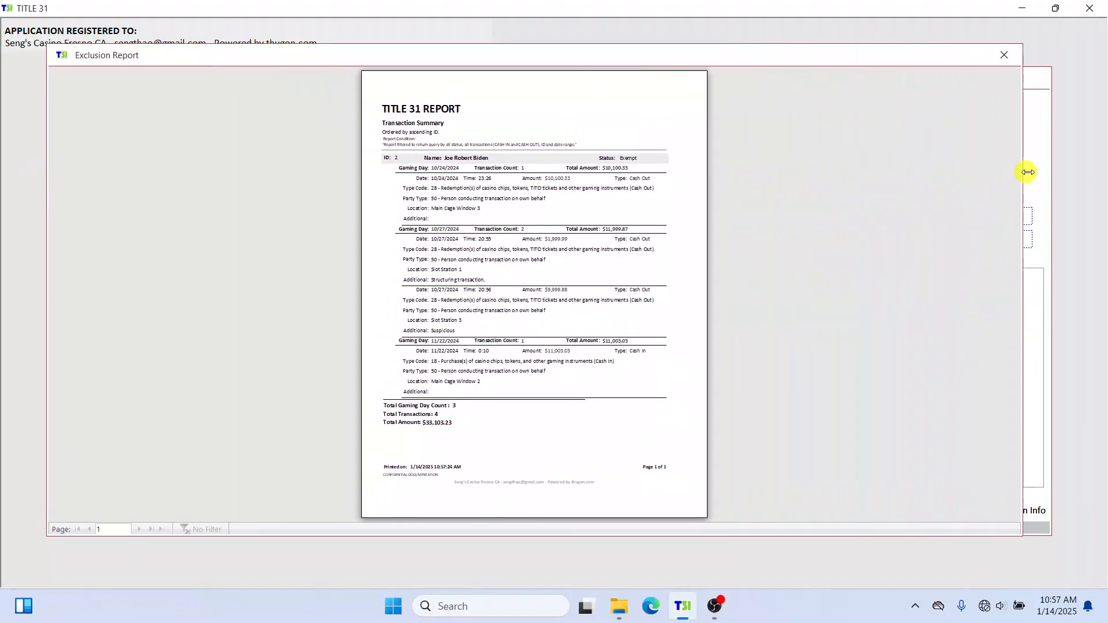
pyautogui.click(490, 95)
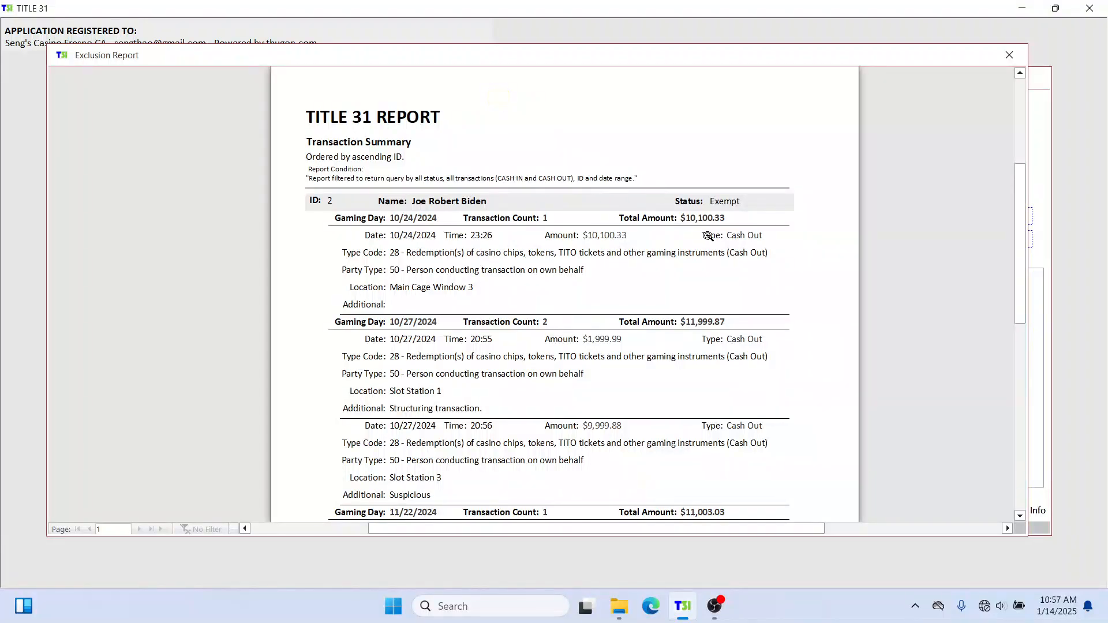
pyautogui.scroll(1, 607, 195)
pyautogui.scroll(-1, 607, 193)
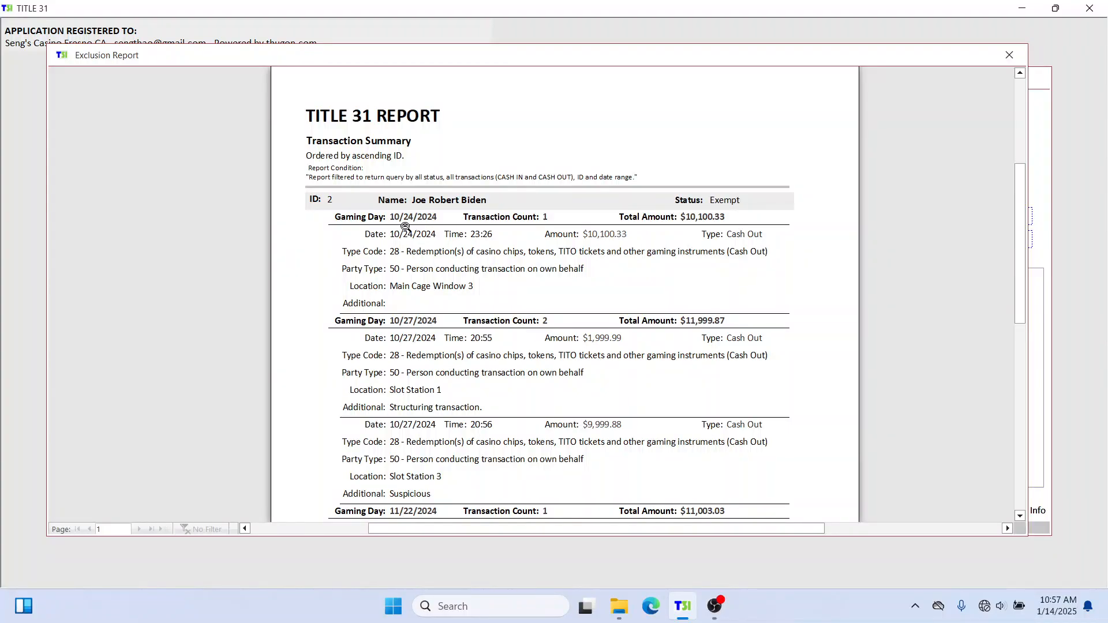
pyautogui.click(365, 322)
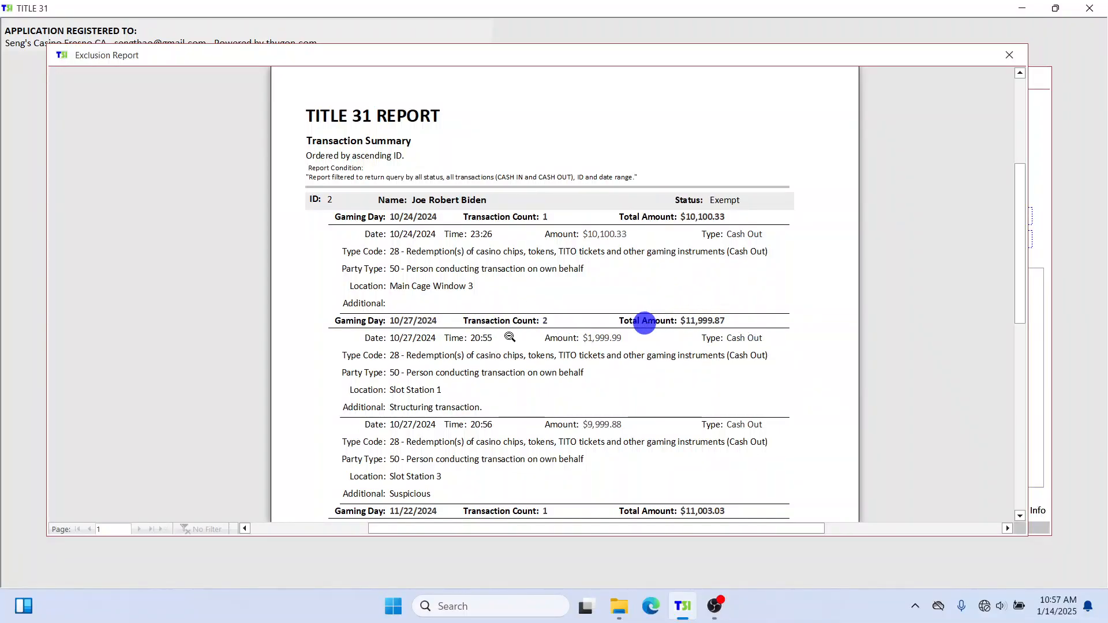
pyautogui.scroll(-2, 414, 340)
# Adjust the report preview and scroll to the 4-transaction total of $33,103.23.
pyautogui.scroll(-2, 415, 341)
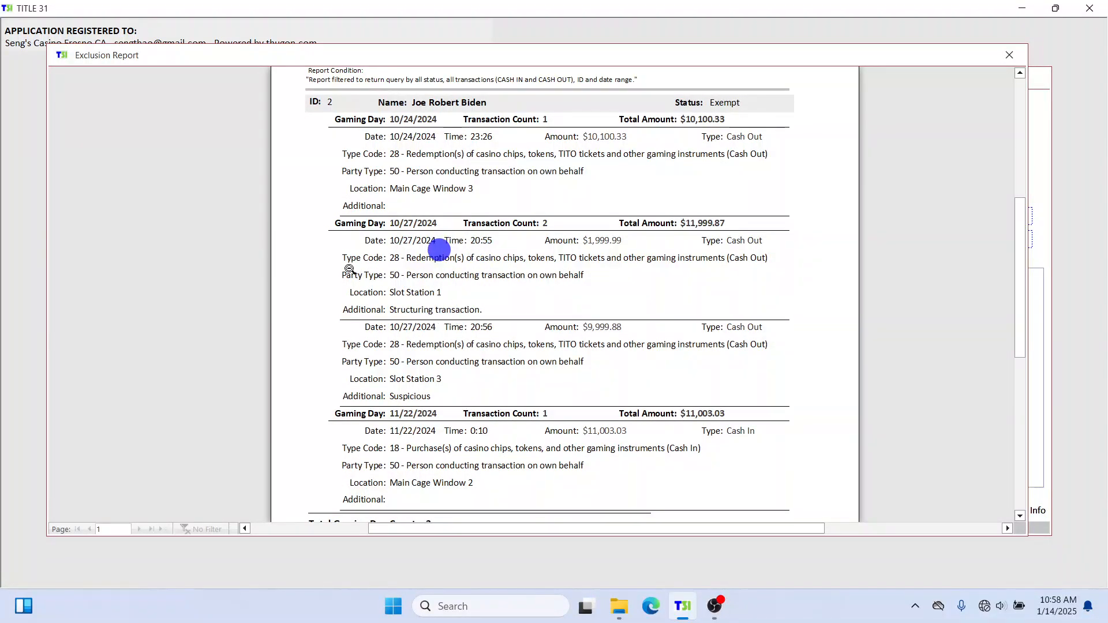
pyautogui.moveTo(391, 222); pyautogui.dragTo(551, 226)
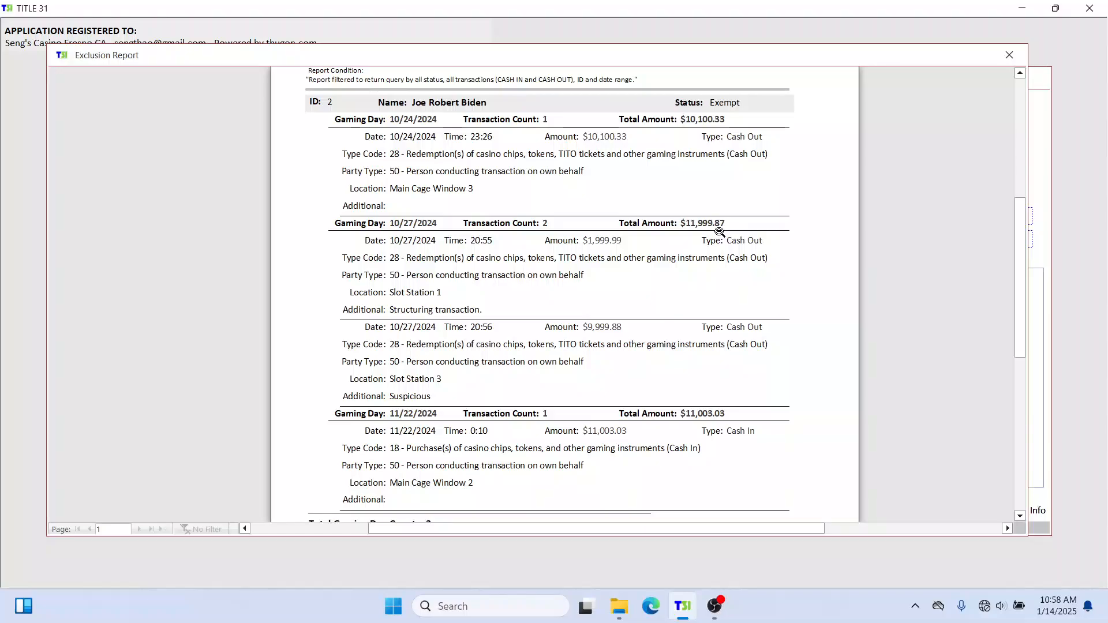
pyautogui.moveTo(699, 225); pyautogui.dragTo(734, 225)
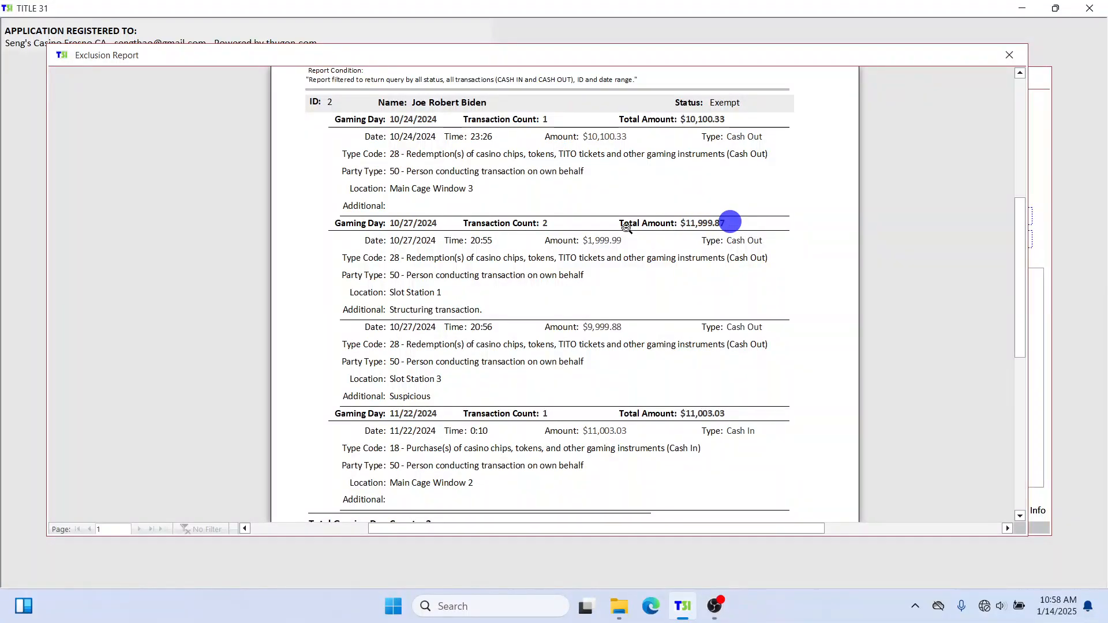
pyautogui.click(406, 244)
pyautogui.click(412, 327)
pyautogui.click(482, 238)
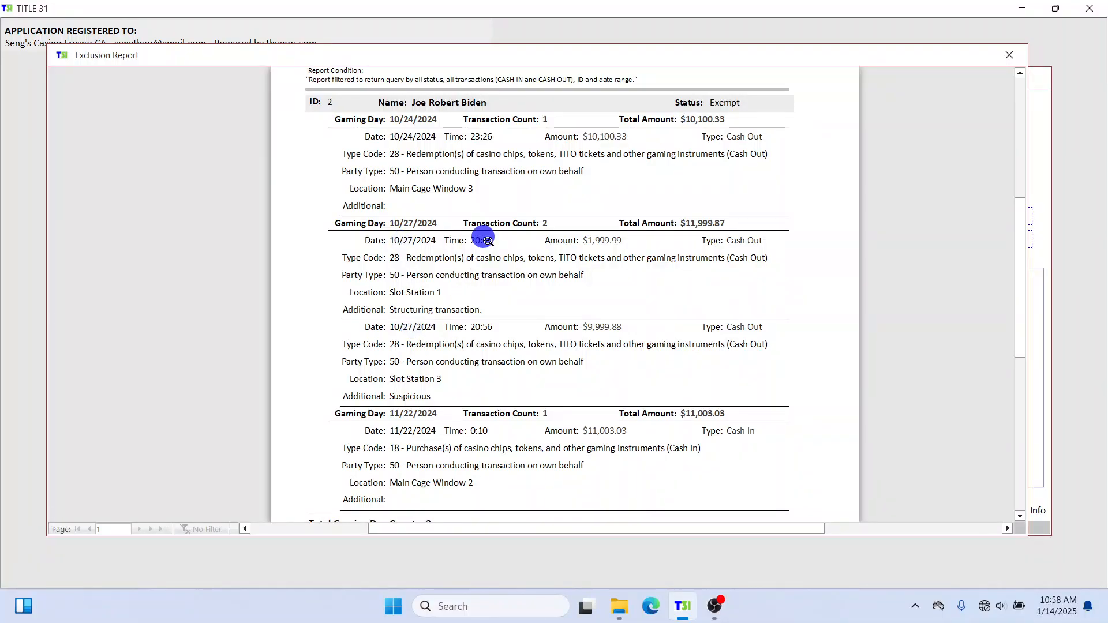
pyautogui.click(481, 327)
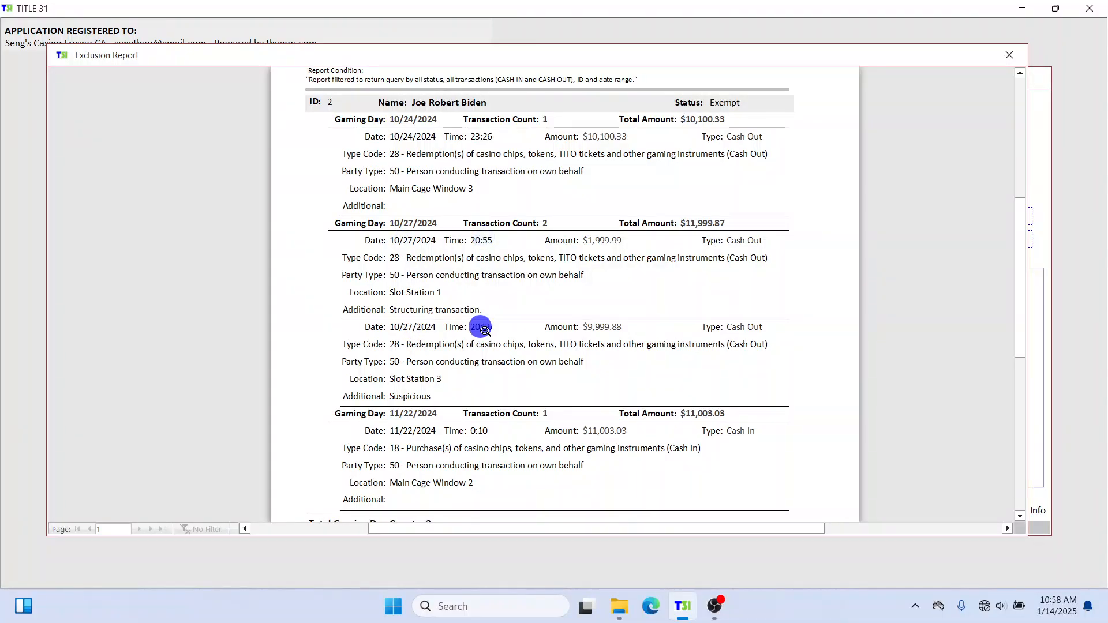
pyautogui.click(593, 236)
pyautogui.click(592, 327)
pyautogui.scroll(-3, 755, 260)
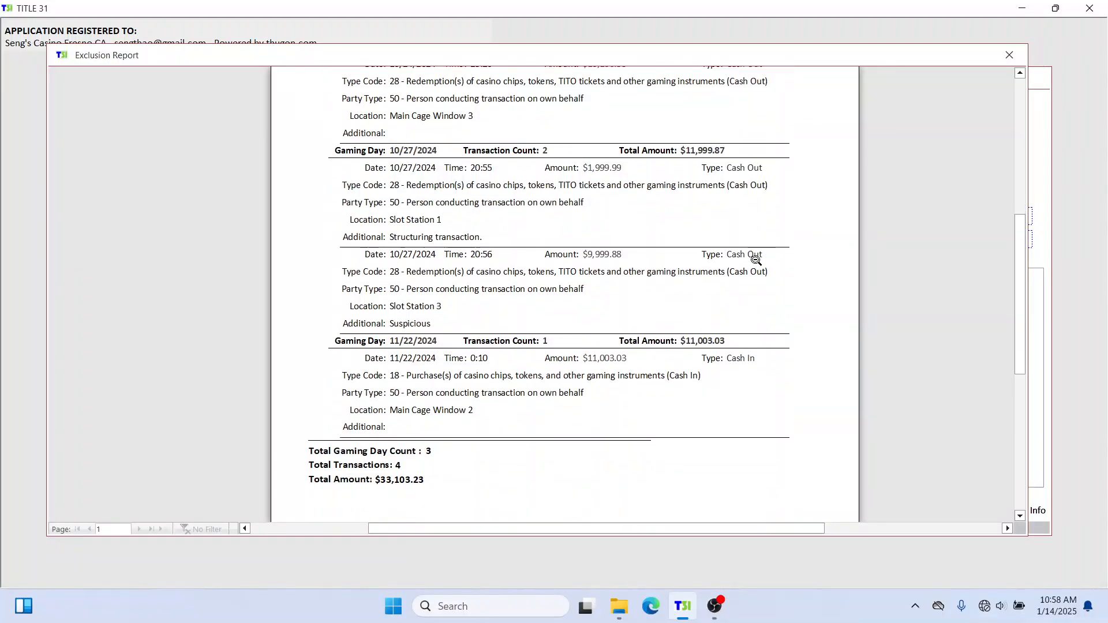
pyautogui.scroll(-3, 756, 259)
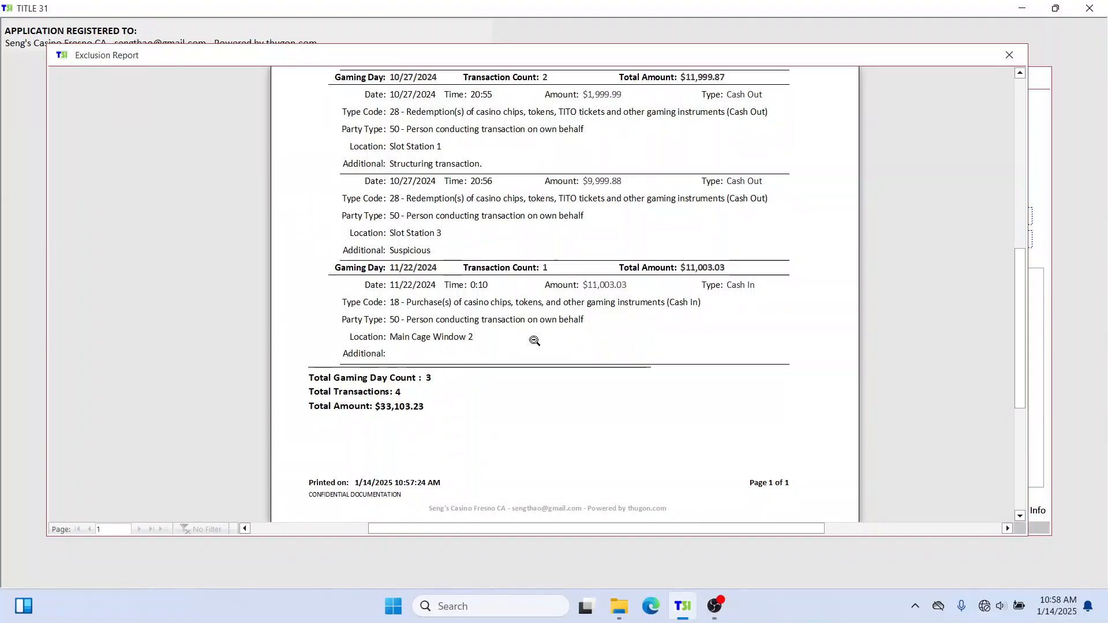
pyautogui.scroll(1, 534, 341)
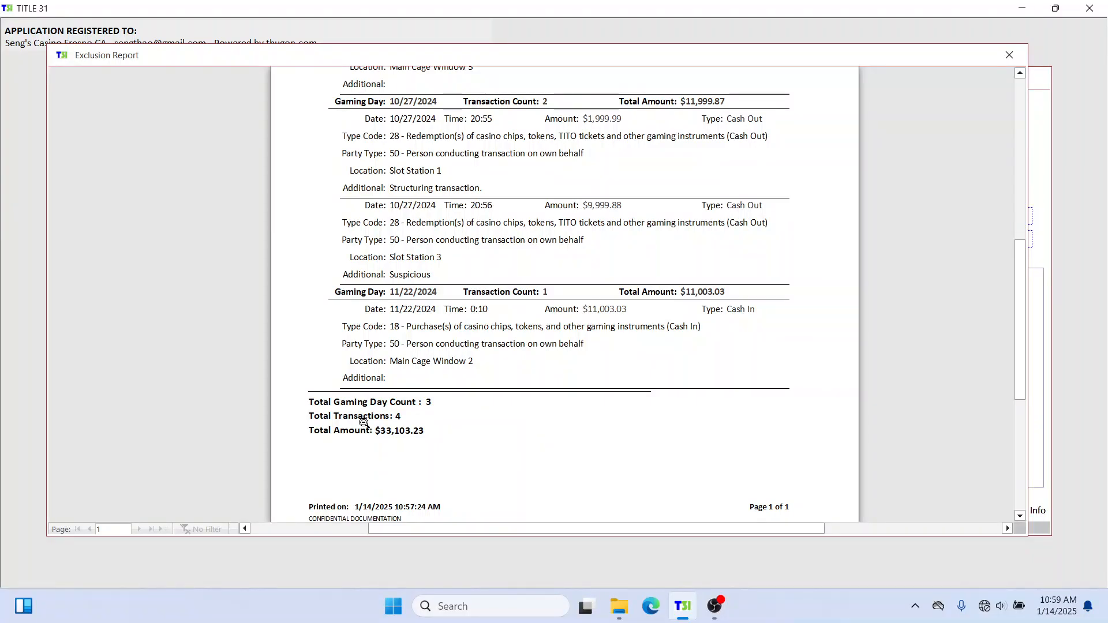
# Close the report, reopen the first person record from People, and show its Documents list.
pyautogui.click(1008, 54)
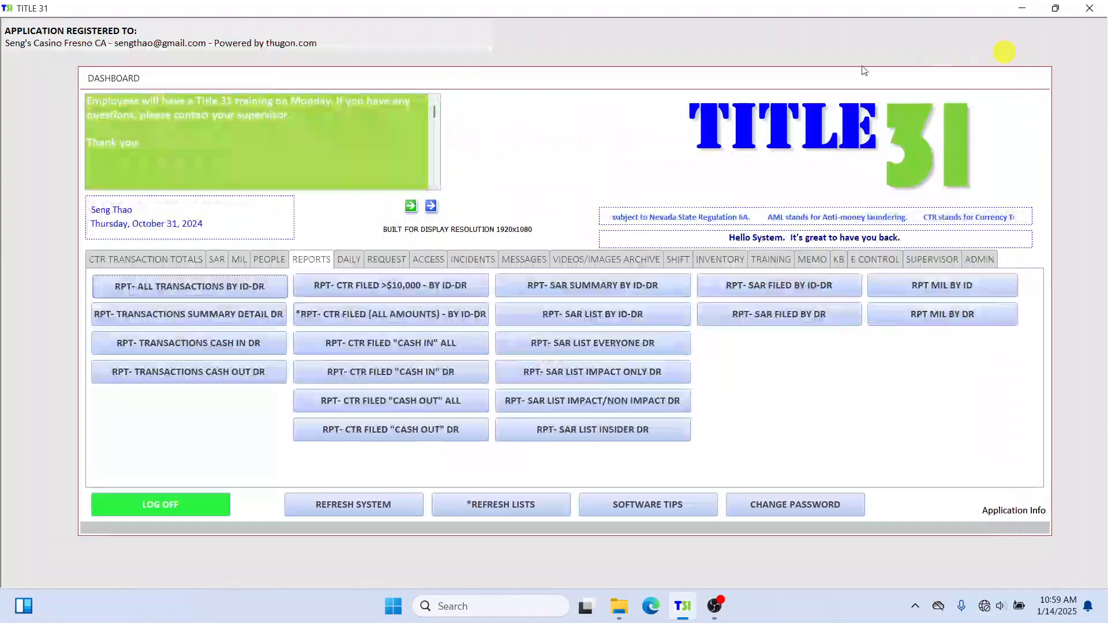
pyautogui.click(257, 260)
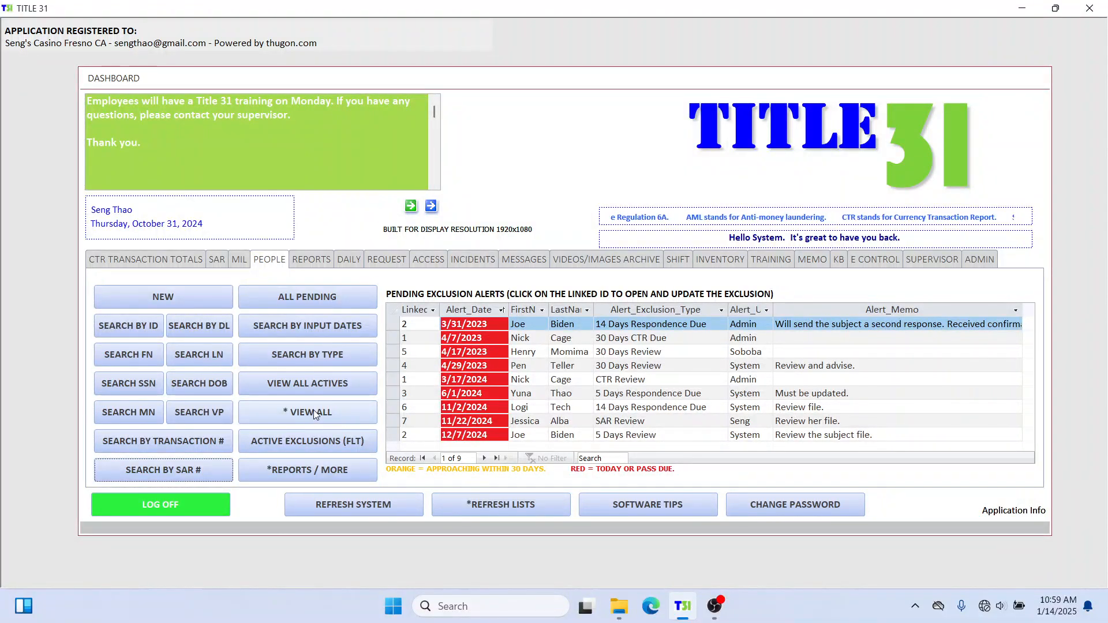
pyautogui.click(345, 415)
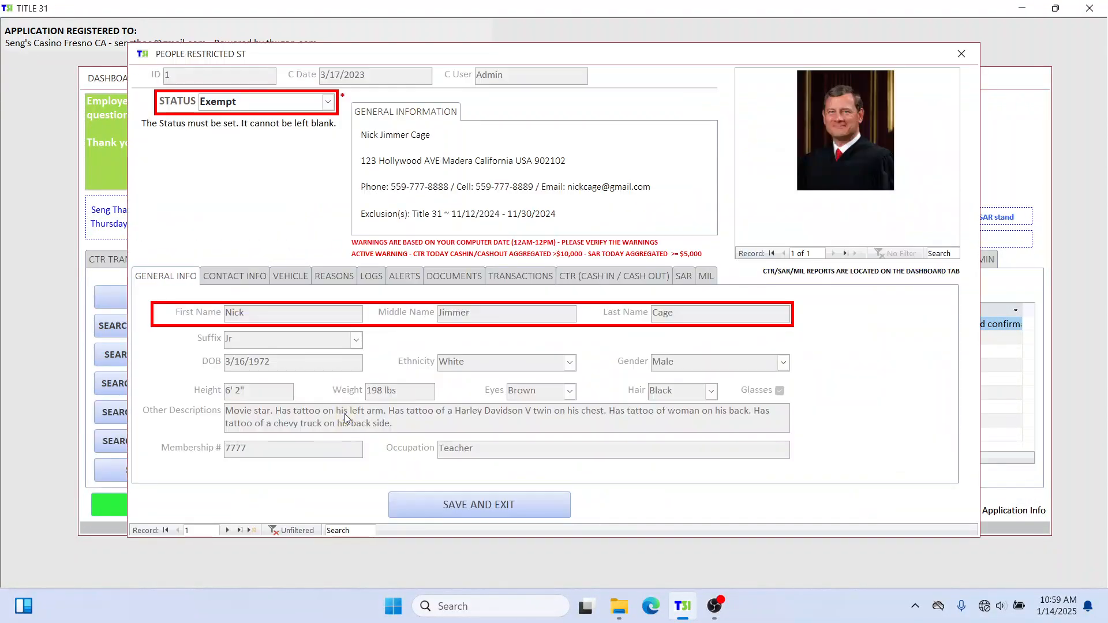
pyautogui.moveTo(629, 60); pyautogui.dragTo(632, 48)
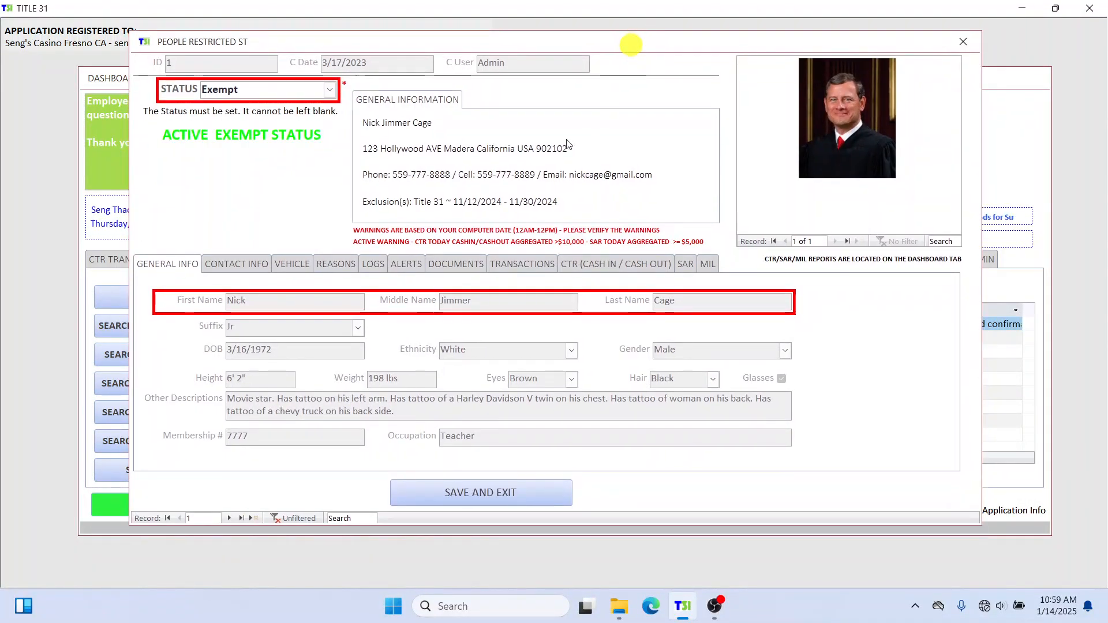
pyautogui.click(456, 263)
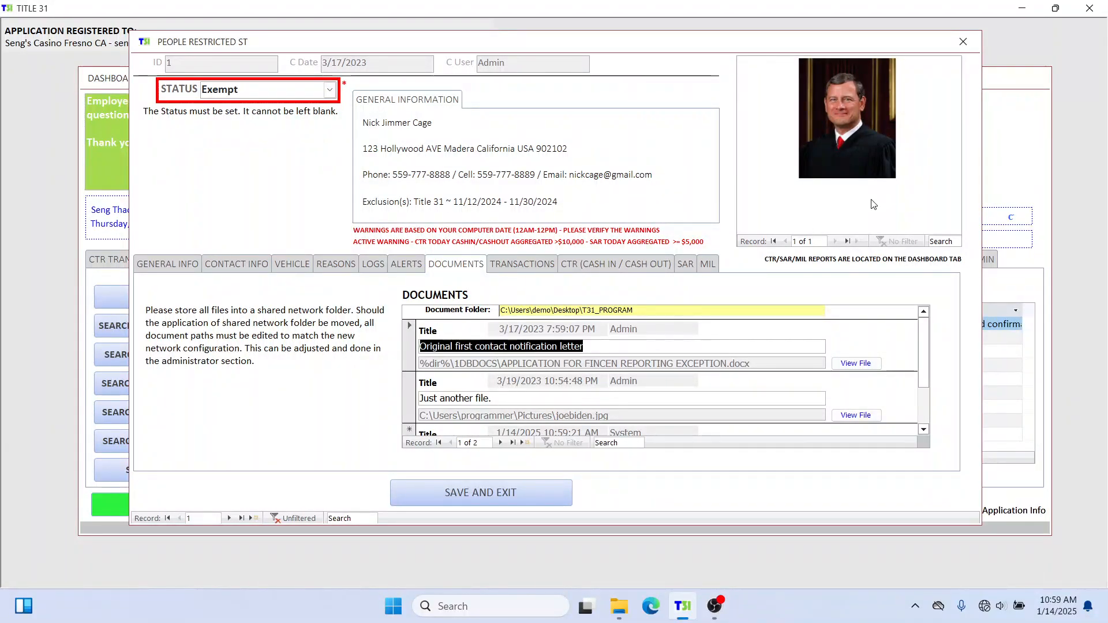
# Add a new document entry titled 'FINCEN approval letter'.
pyautogui.scroll(-1, 745, 398)
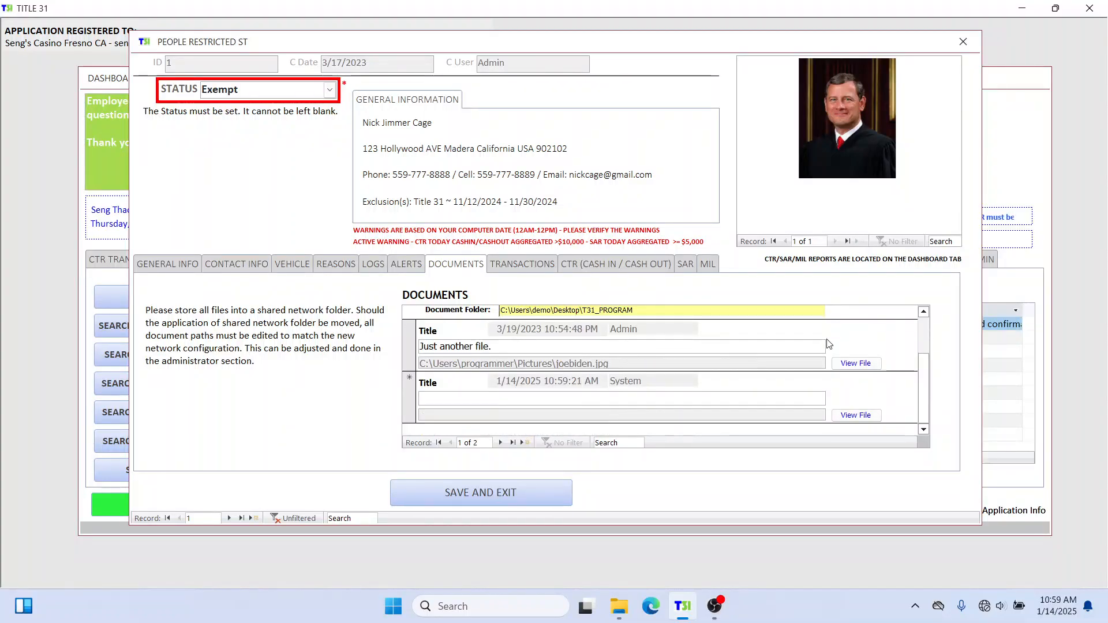
pyautogui.click(744, 398)
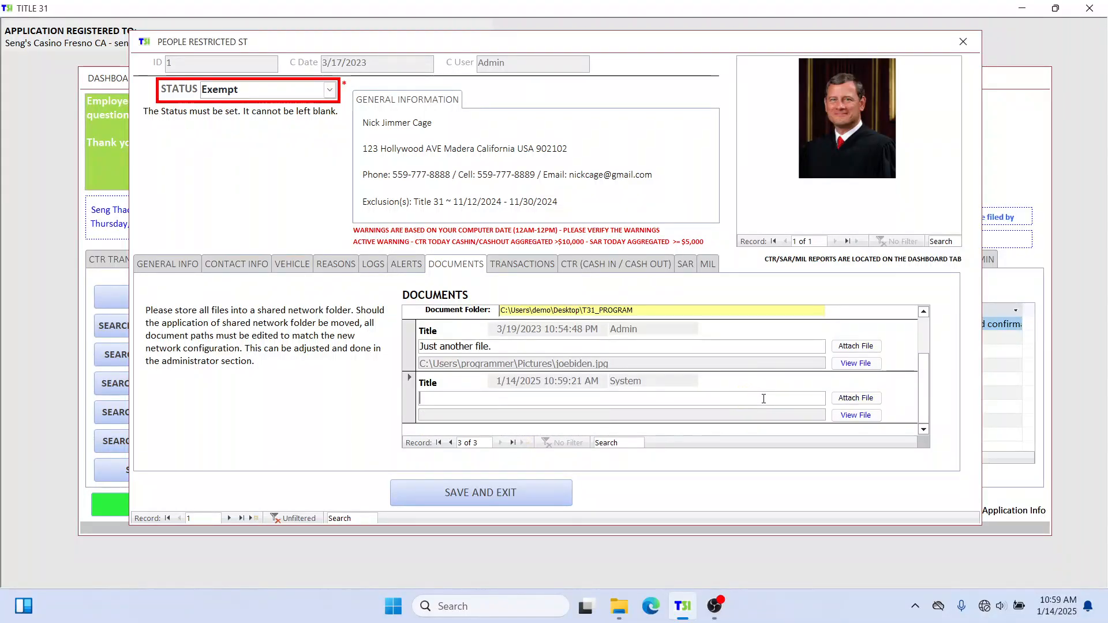
pyautogui.write('a')
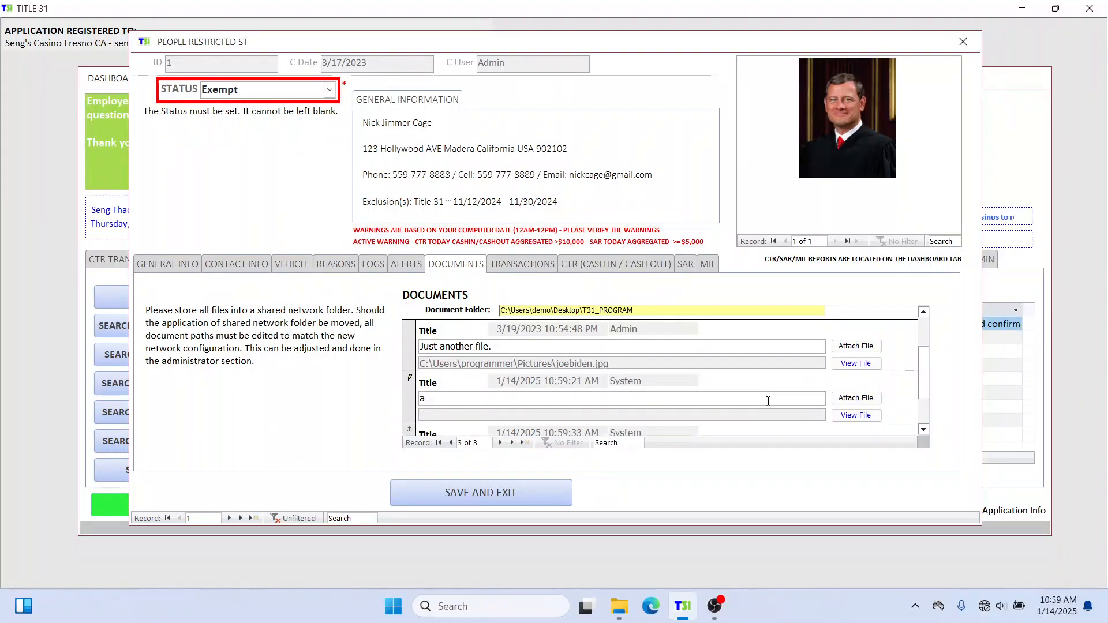
pyautogui.write('ppFl')
pyautogui.write('NCEN ')
pyautogui.write('approval letter.')
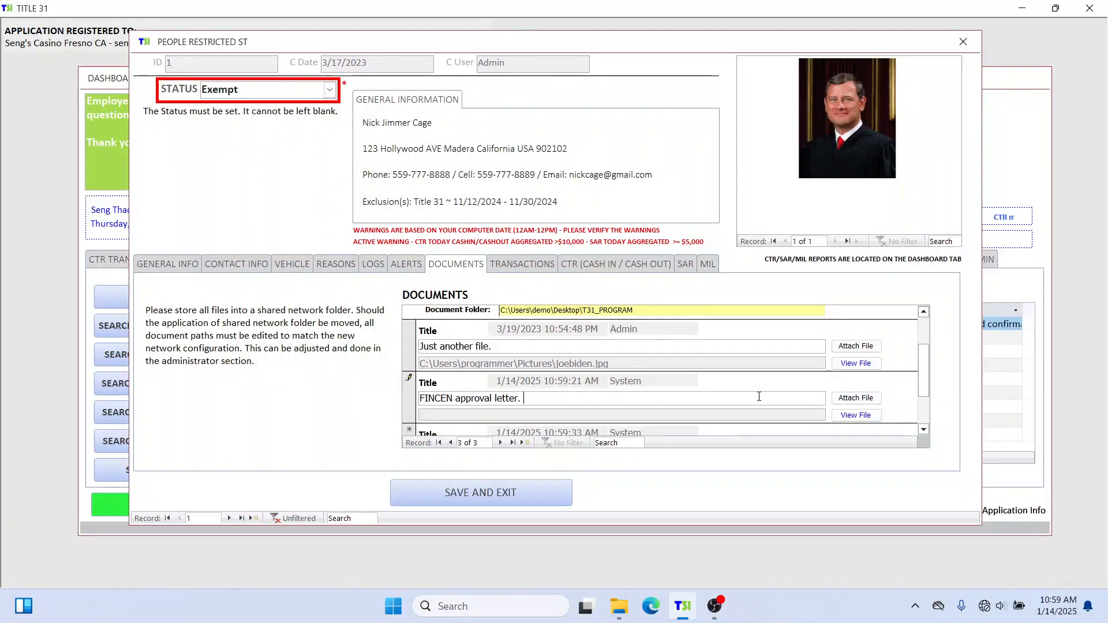
# Attach APPLICATION FOR FINCEN REPORTING EXCEPTION.docx from Desktop > db_documents and view it.
pyautogui.click(872, 402)
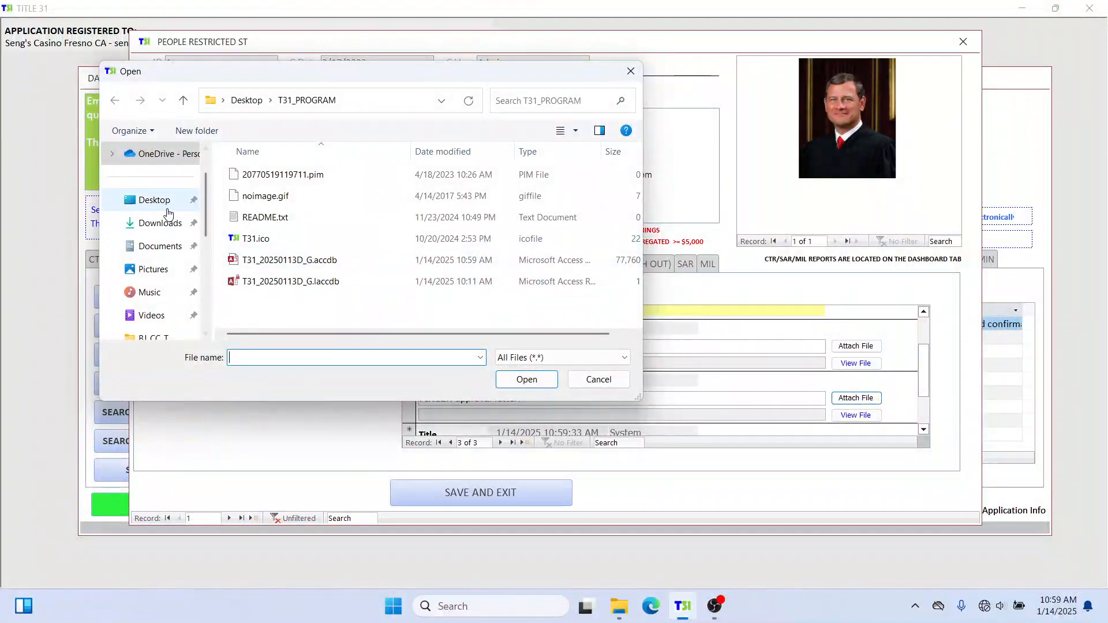
pyautogui.click(165, 202)
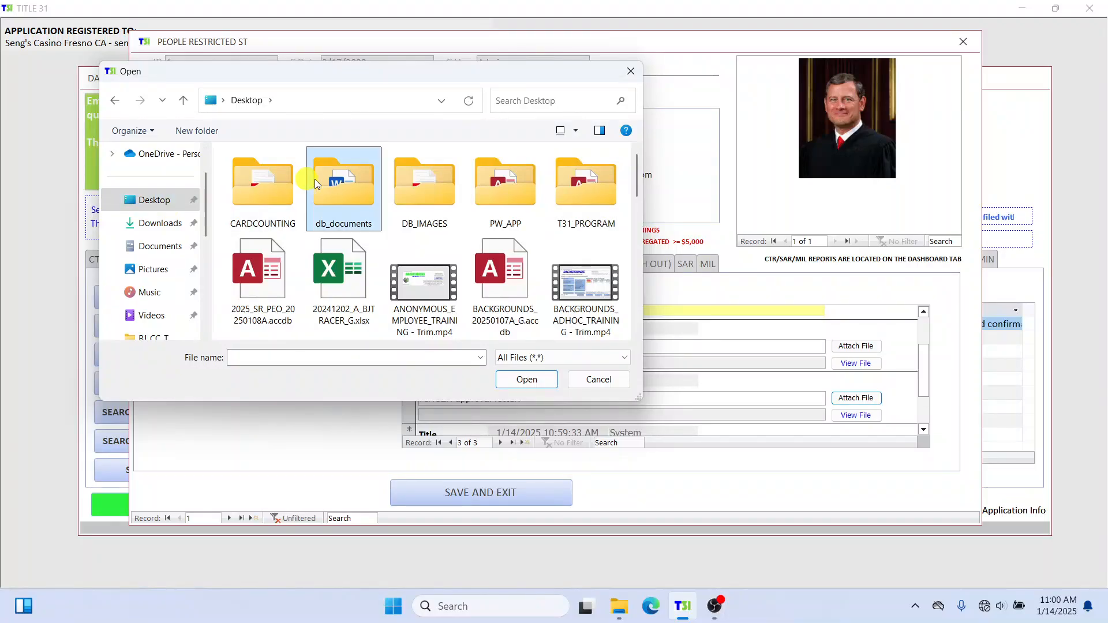
pyautogui.doubleClick(337, 179)
pyautogui.click(595, 200)
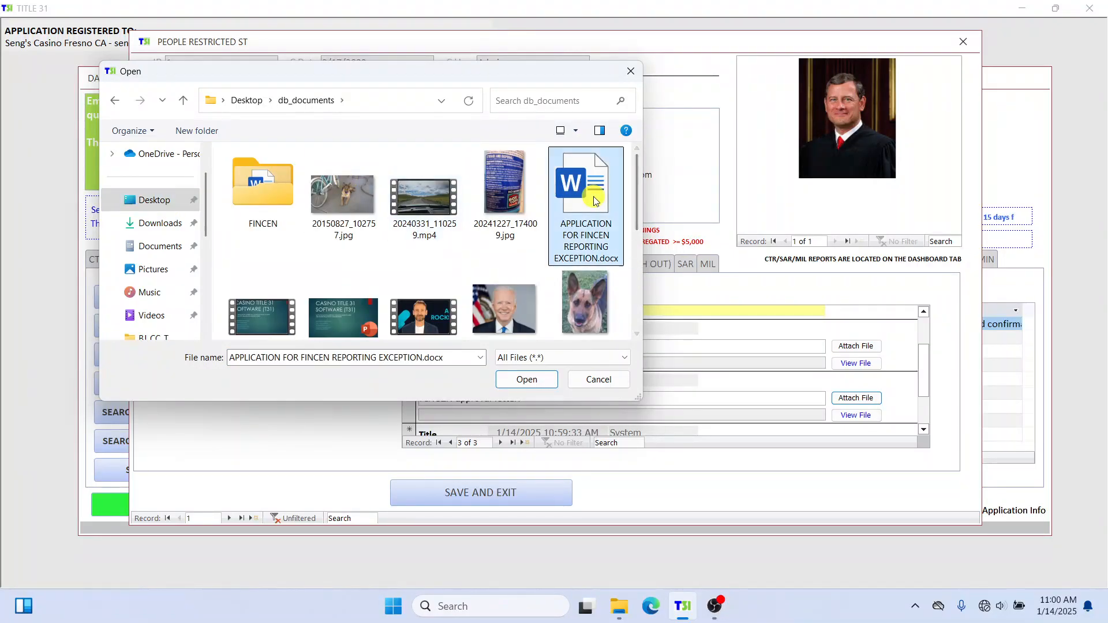
pyautogui.click(527, 380)
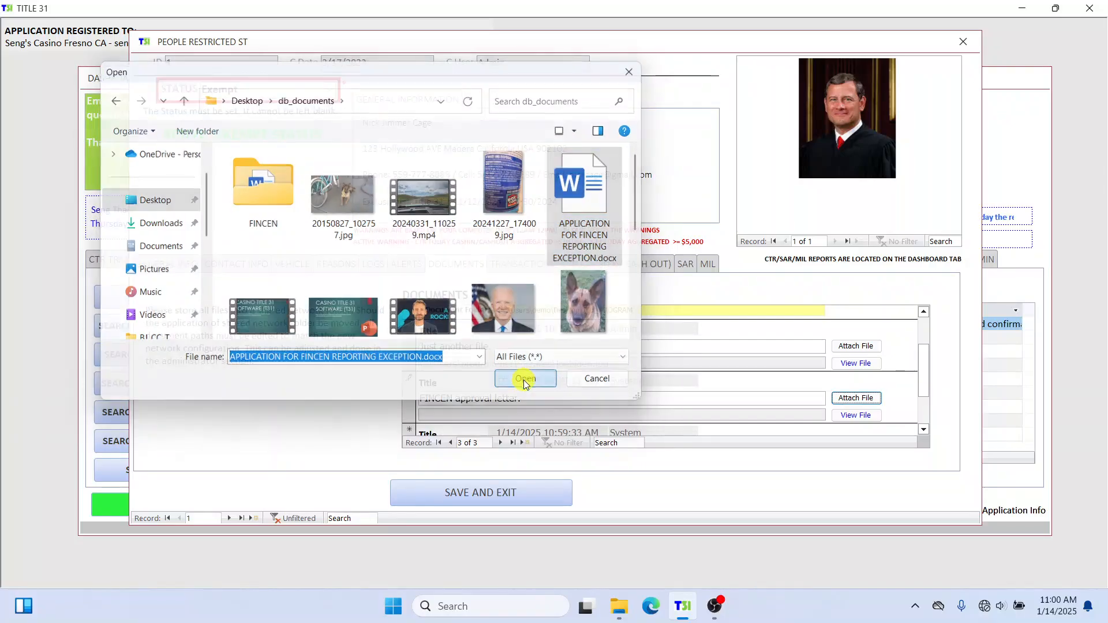
pyautogui.click(868, 416)
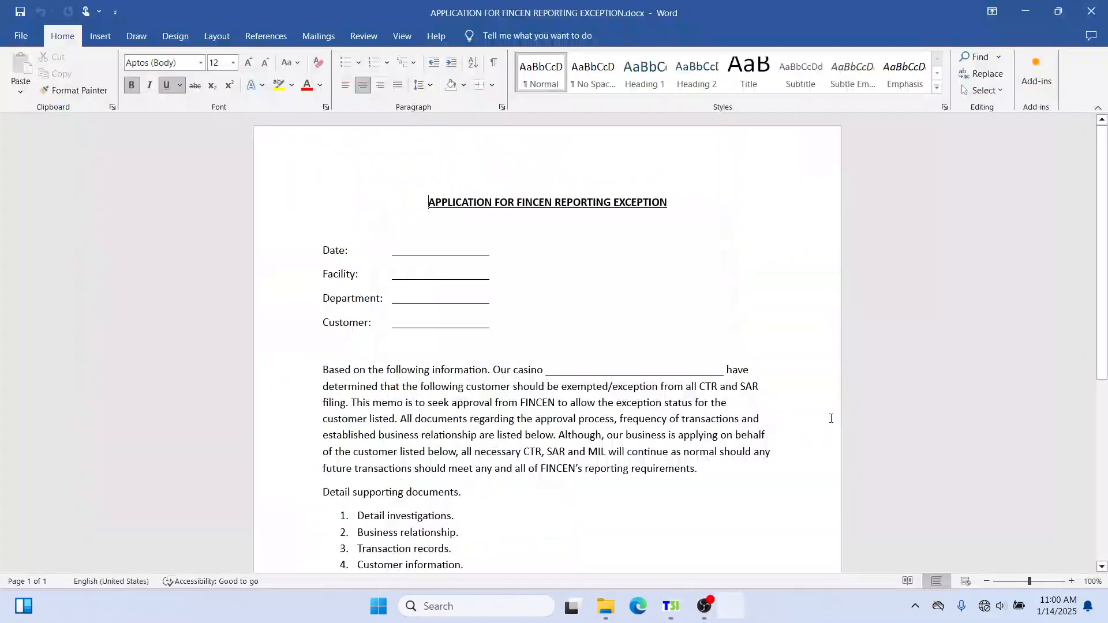
# Close the FINCEN reporting exception document in Word.
pyautogui.click(1091, 11)
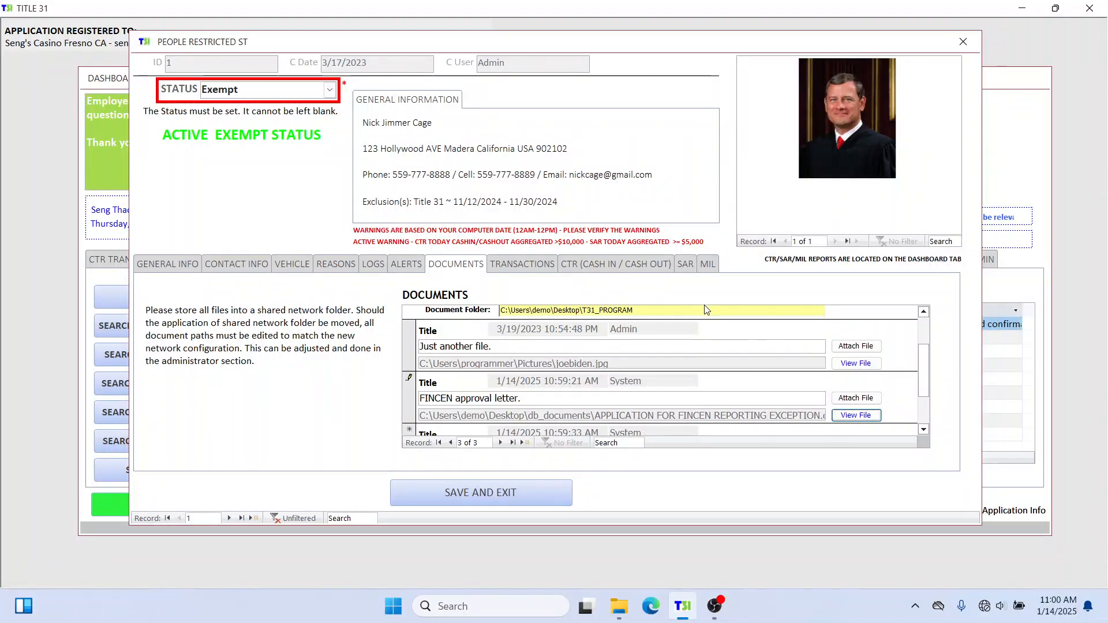
# Review the Active, Inactive, Pending and Exempt status options, keeping Exempt selected.
pyautogui.click(330, 91)
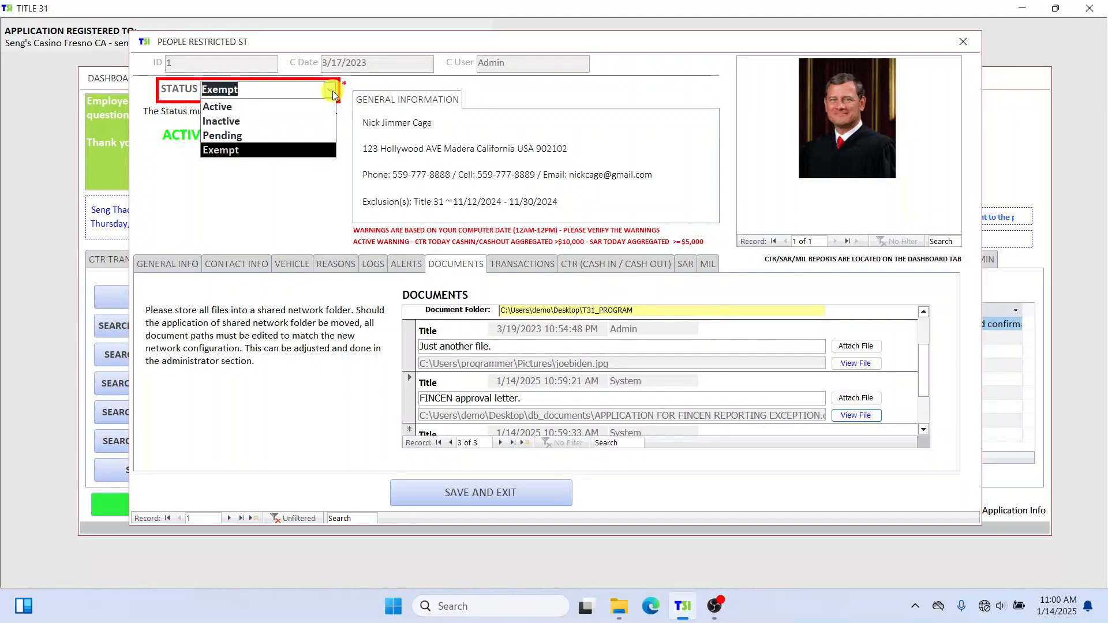
pyautogui.click(242, 151)
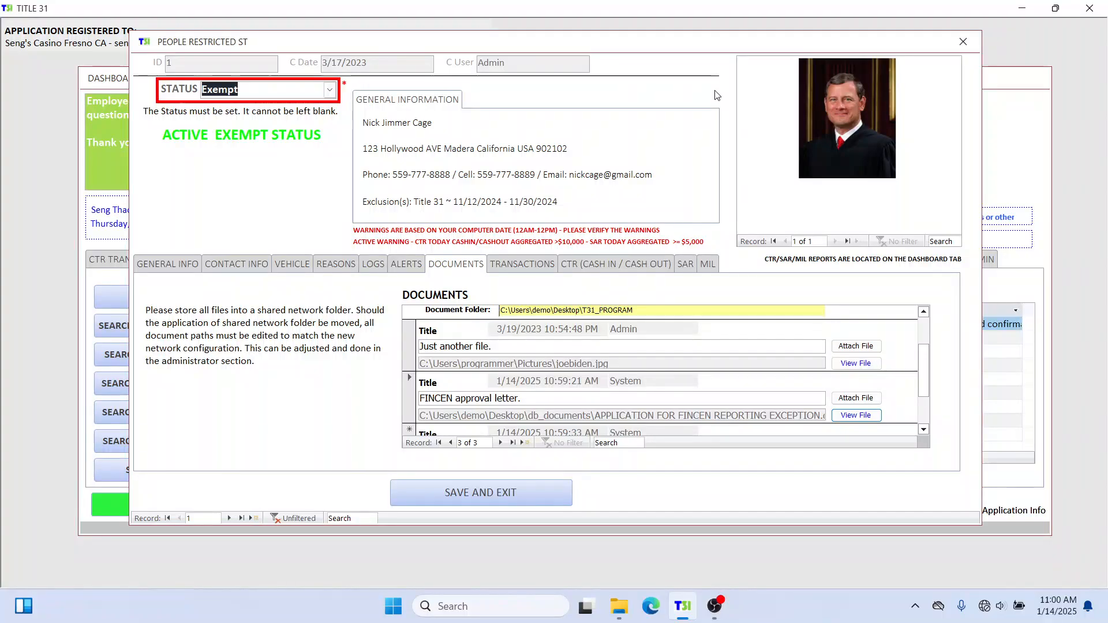
pyautogui.click(331, 92)
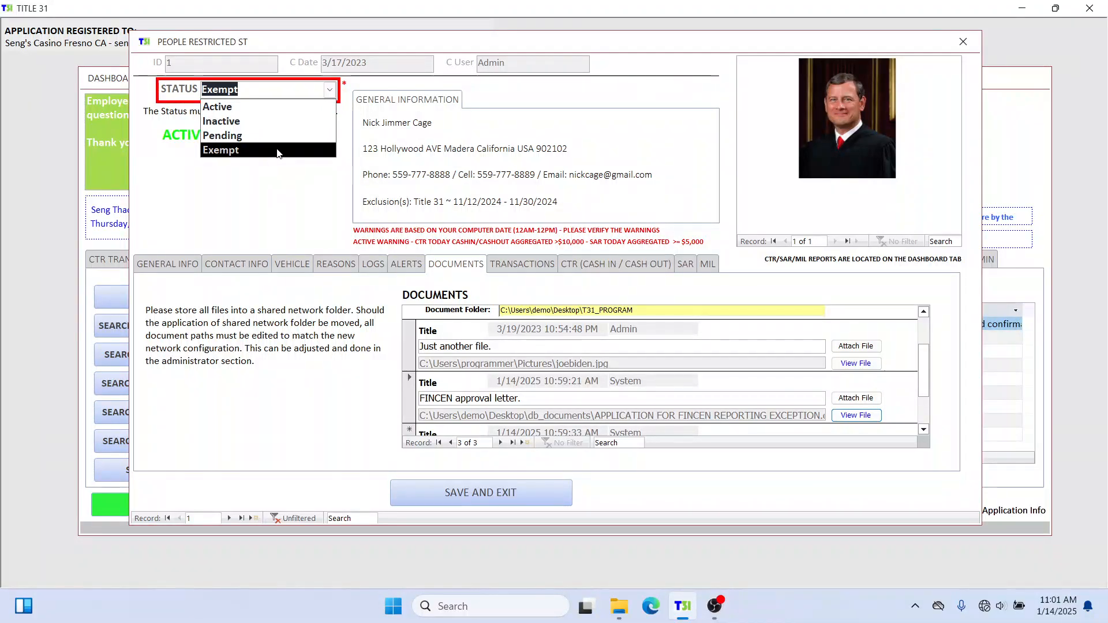
# Reselect Exempt in the STATUS list so the record shows ACTIVE EXEMPT STATUS.
pyautogui.click(234, 151)
pyautogui.click(330, 92)
pyautogui.click(530, 113)
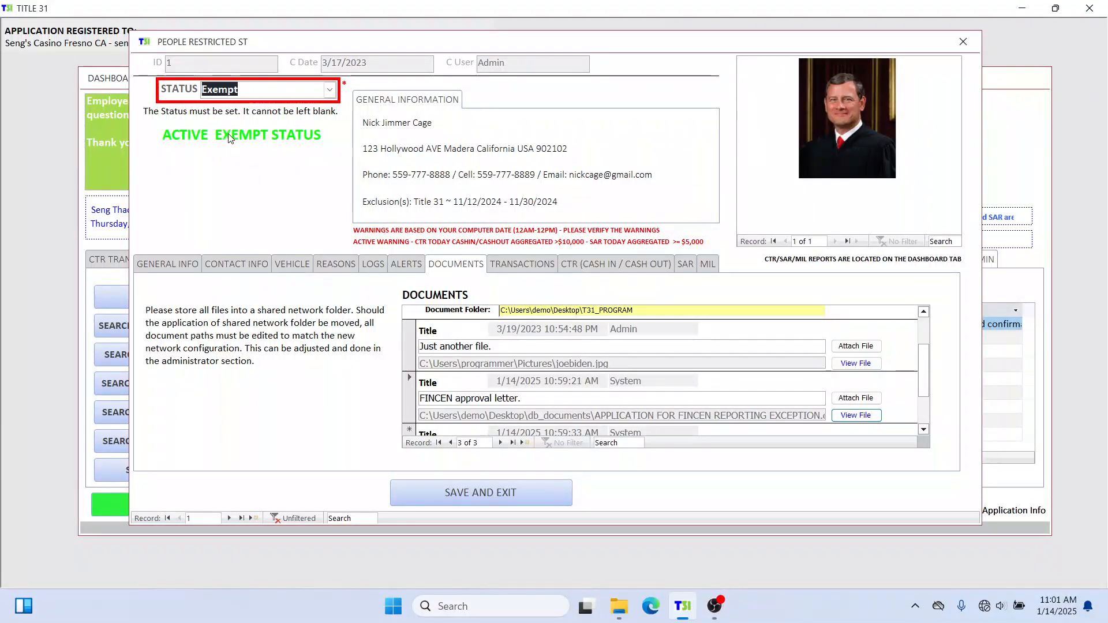
pyautogui.click(204, 135)
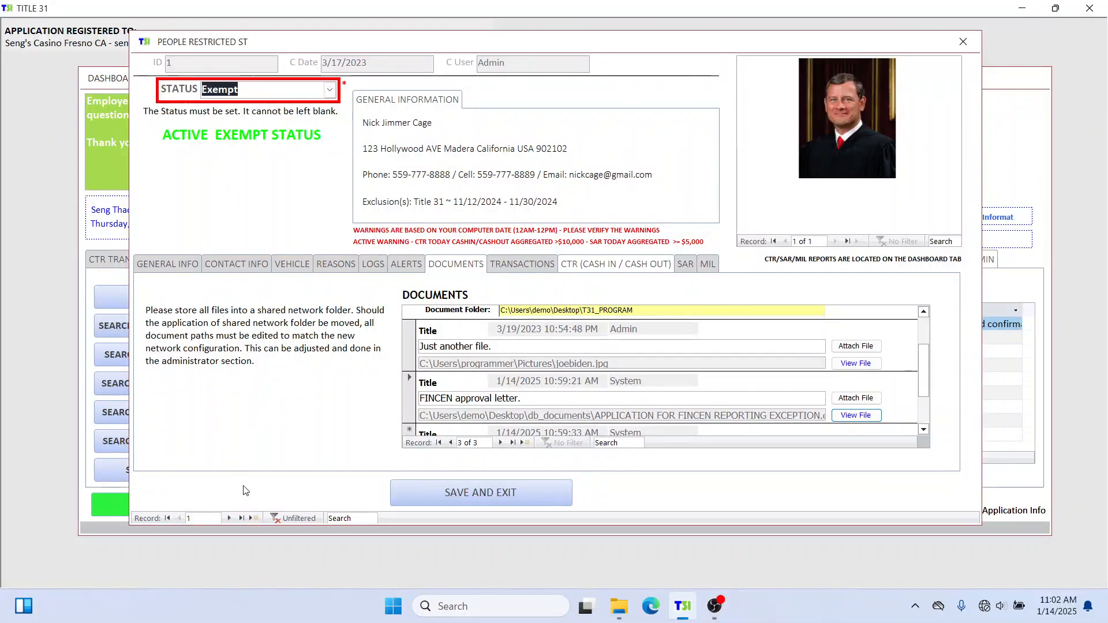
# Step through person records 2 to 8, then close the People Restricted form.
pyautogui.click(228, 518)
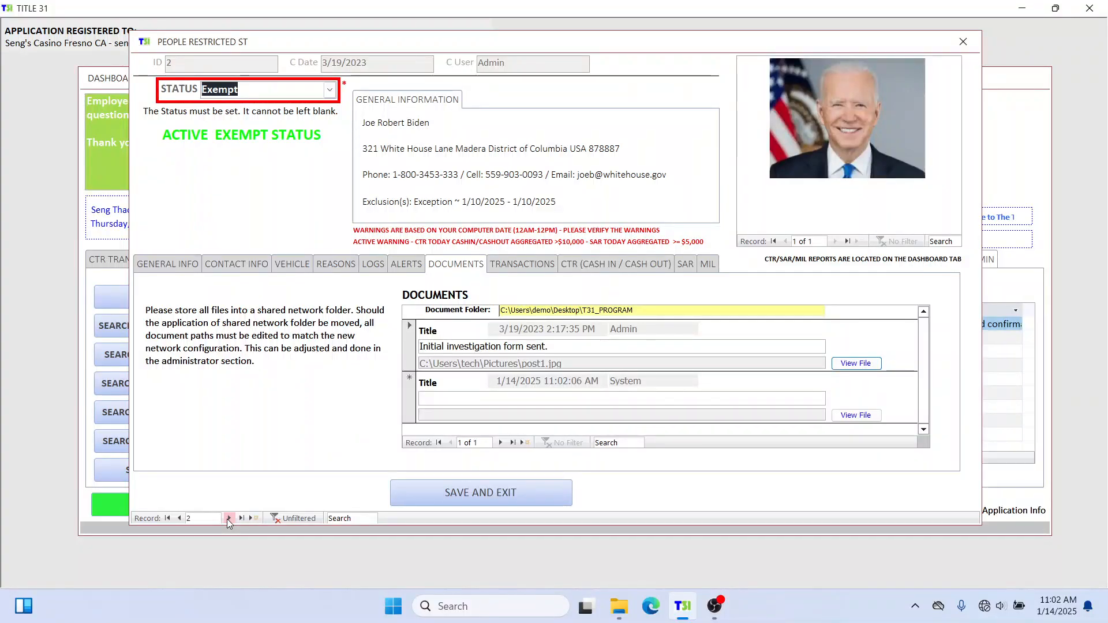
pyautogui.click(228, 518)
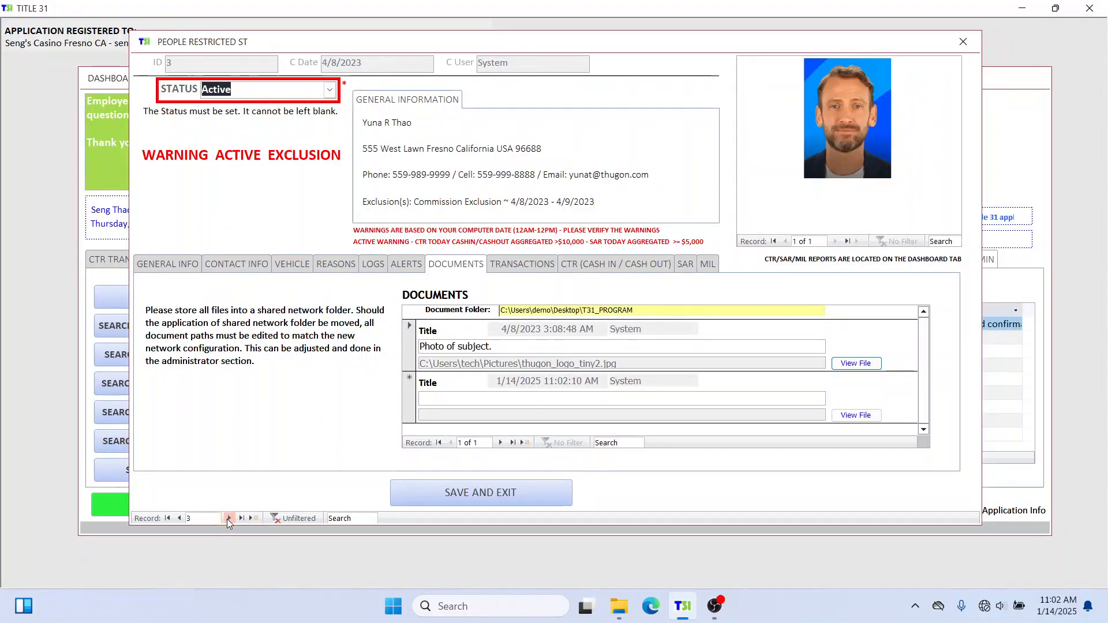
pyautogui.click(228, 518)
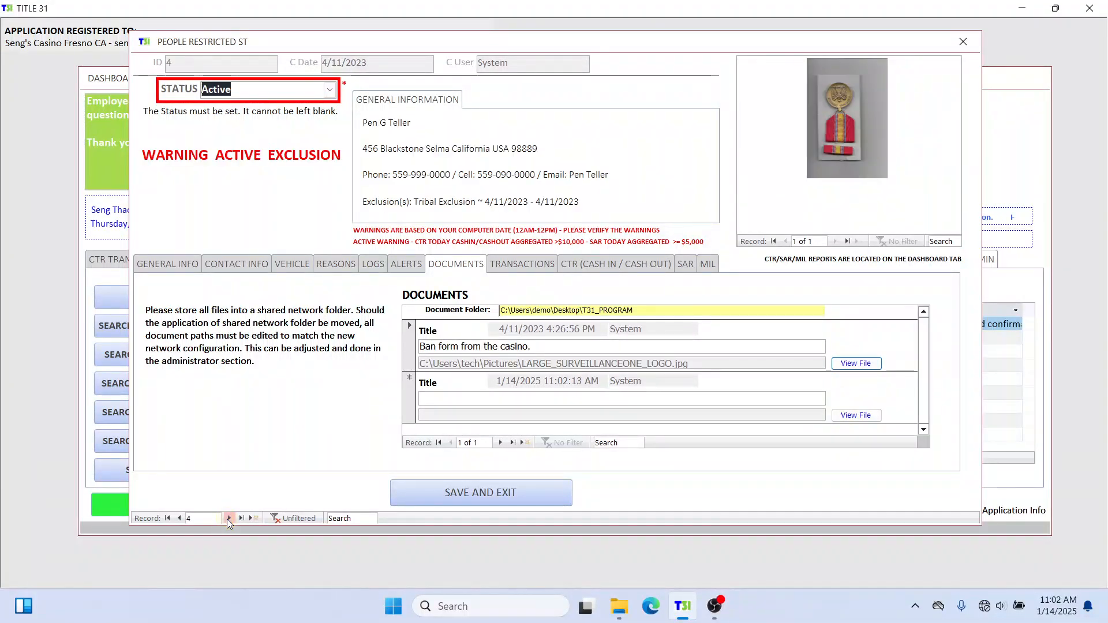
pyautogui.click(228, 518)
pyautogui.click(229, 519)
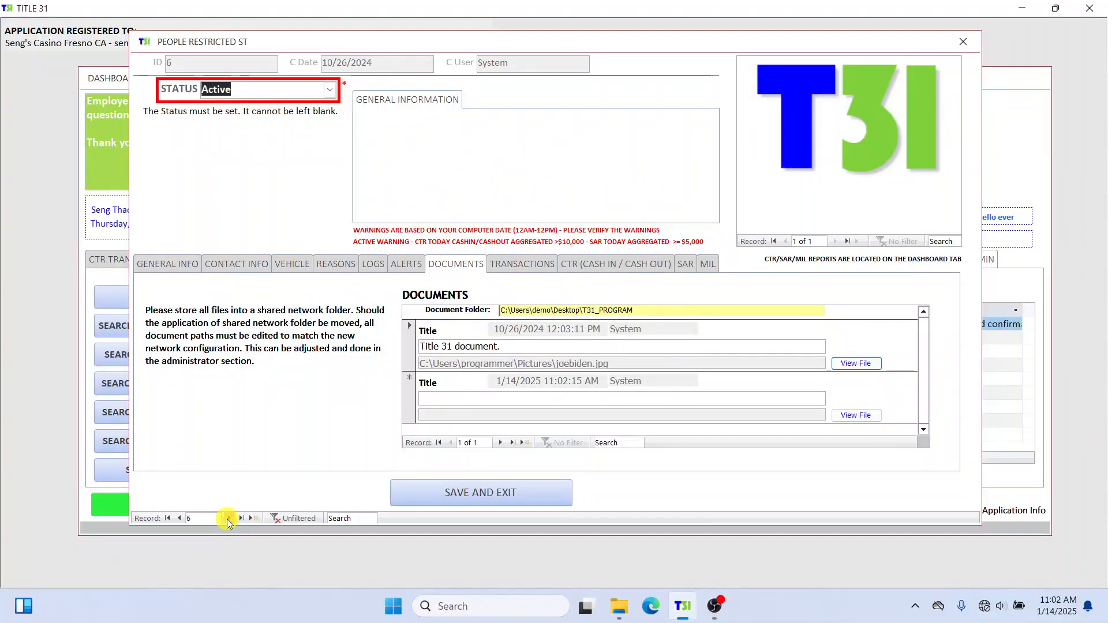
pyautogui.click(228, 518)
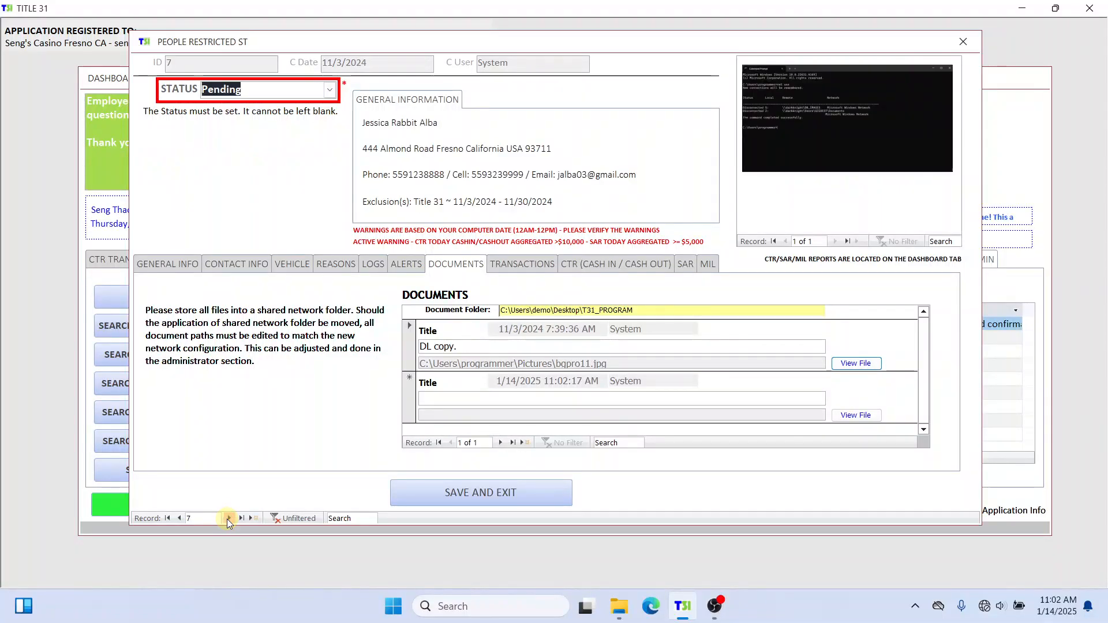
pyautogui.click(228, 518)
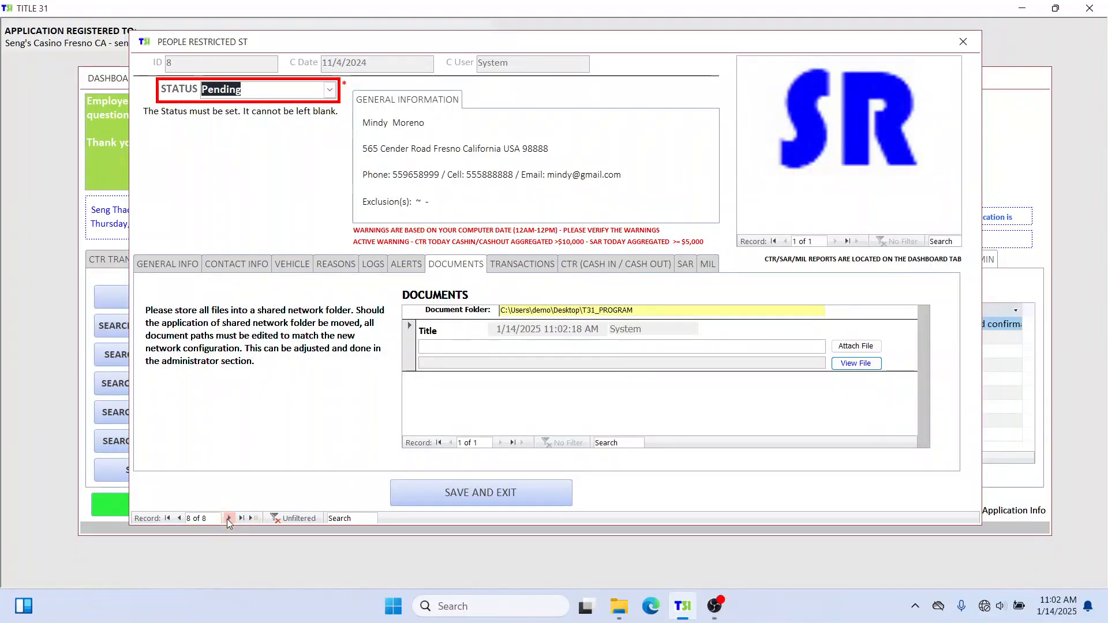
pyautogui.click(961, 45)
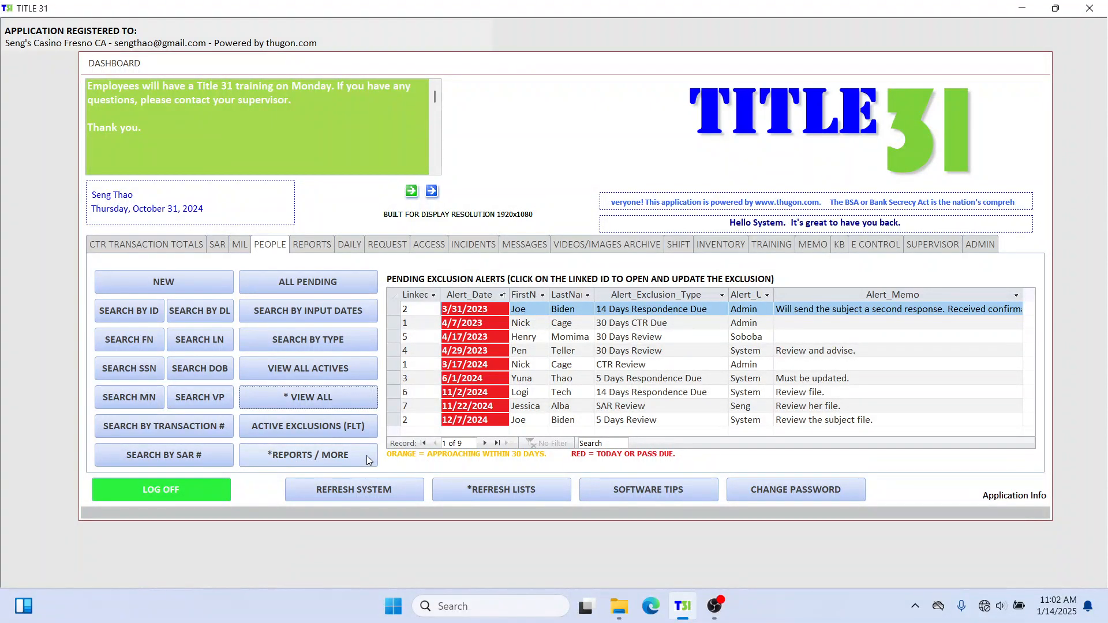
# Open *REPORTS / MORE on the PEOPLE tab and reposition the More Reports dialog.
pyautogui.click(348, 460)
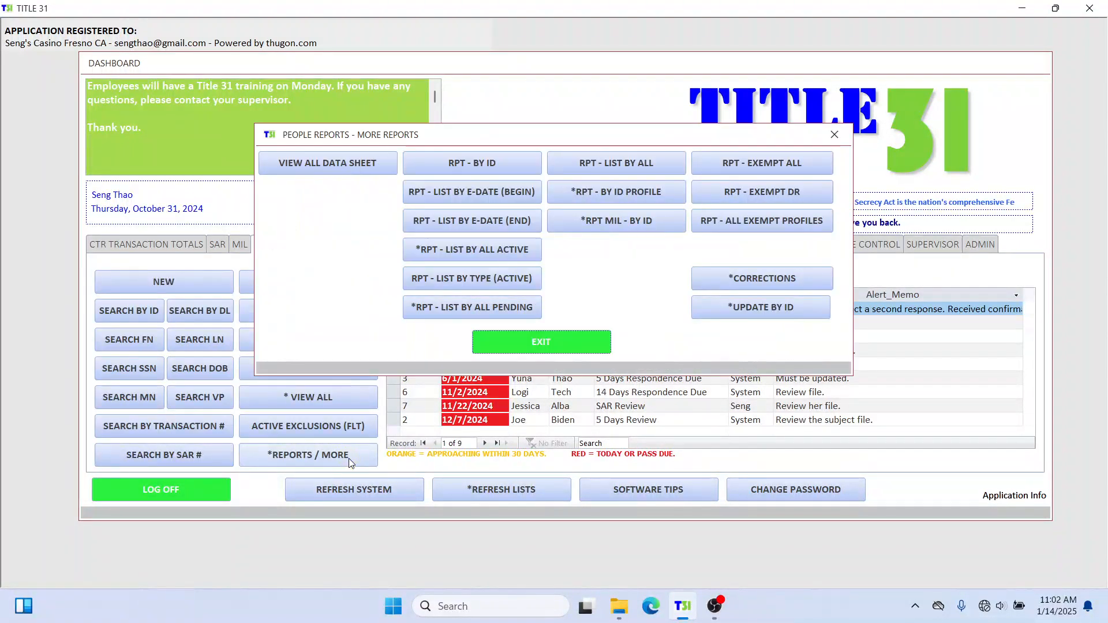
pyautogui.moveTo(586, 134); pyautogui.dragTo(604, 74)
pyautogui.moveTo(469, 78); pyautogui.dragTo(562, 95)
pyautogui.moveTo(823, 93); pyautogui.dragTo(780, 86)
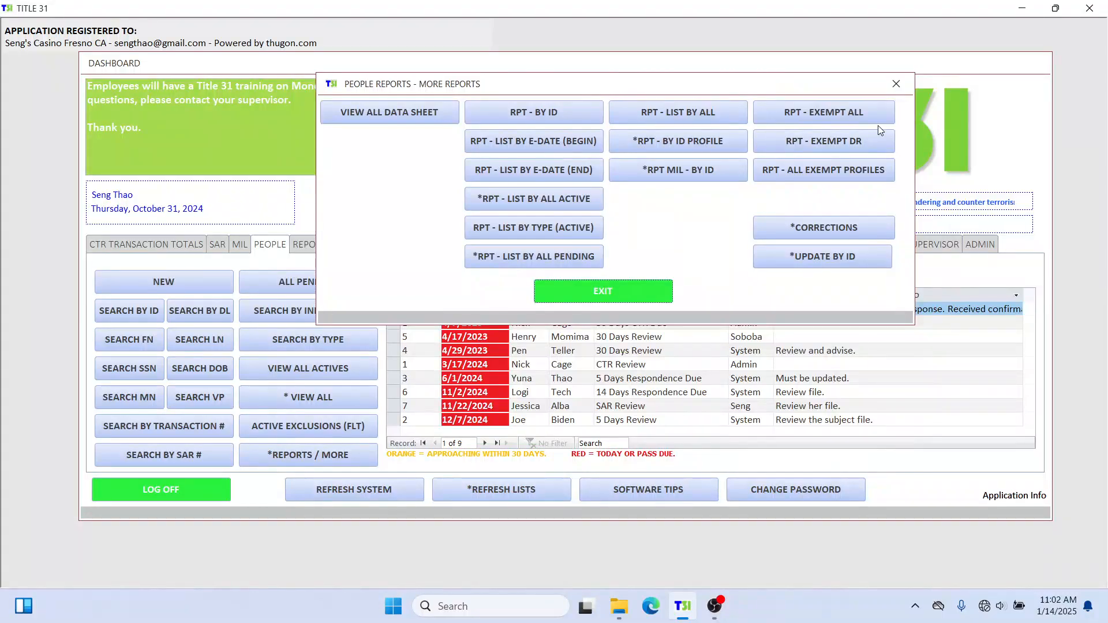
pyautogui.click(837, 106)
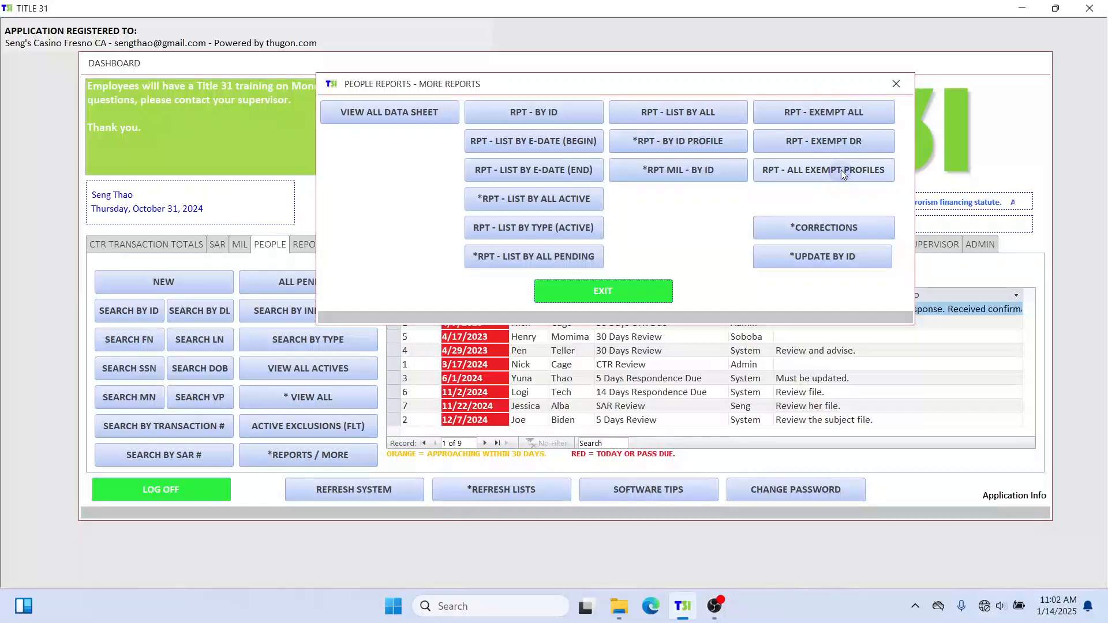
# Run the Exempt Report, widen its preview to both sides and zoom in on the page.
pyautogui.click(839, 113)
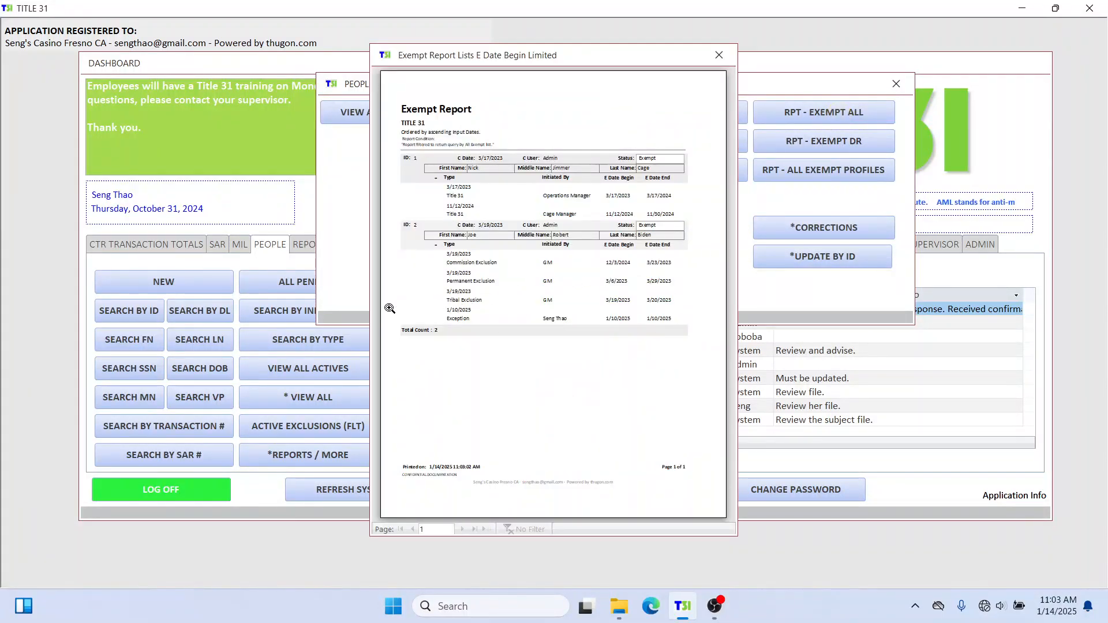
pyautogui.moveTo(370, 308); pyautogui.dragTo(47, 323)
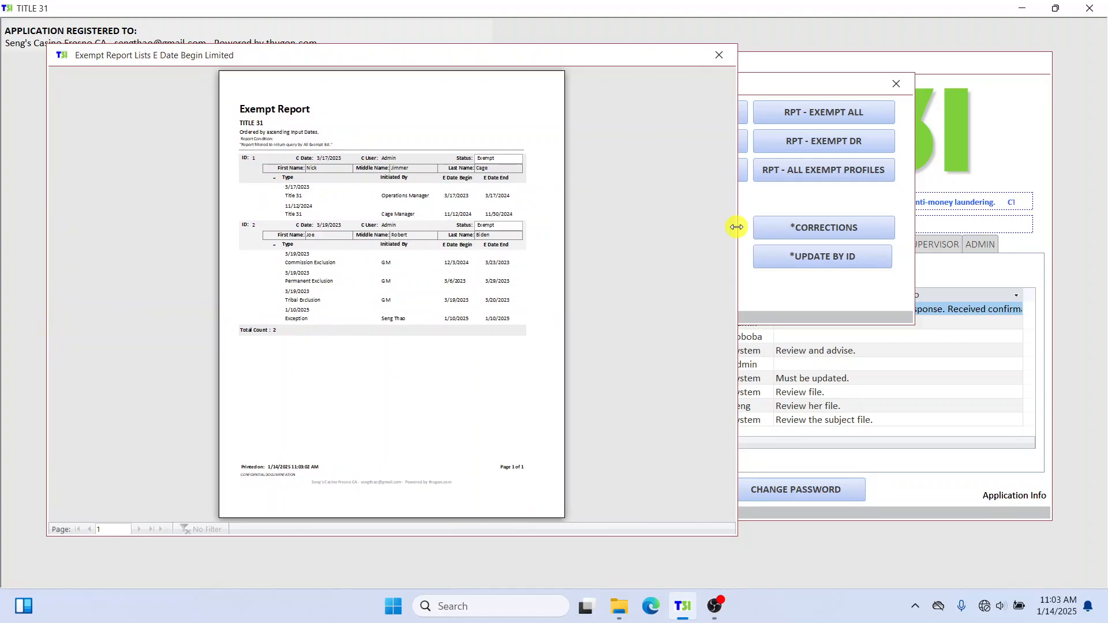
pyautogui.moveTo(736, 227); pyautogui.dragTo(1039, 192)
pyautogui.click(485, 83)
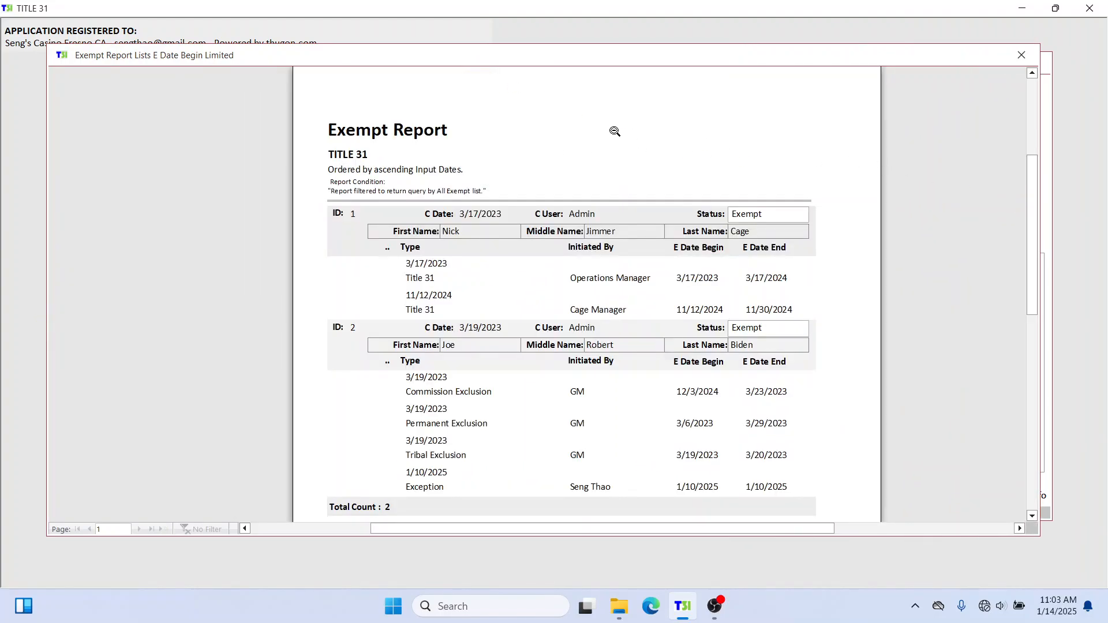
# Scroll through the two exempt people and their exemption dates, then close the preview.
pyautogui.scroll(1, 569, 181)
pyautogui.scroll(-1, 568, 181)
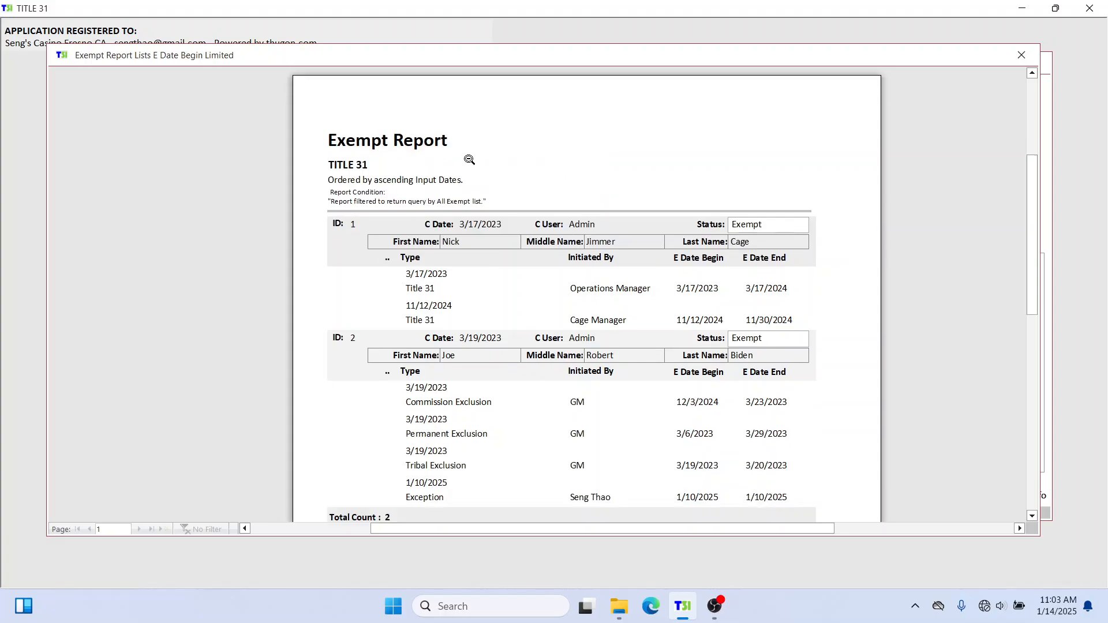
pyautogui.scroll(-1, 469, 160)
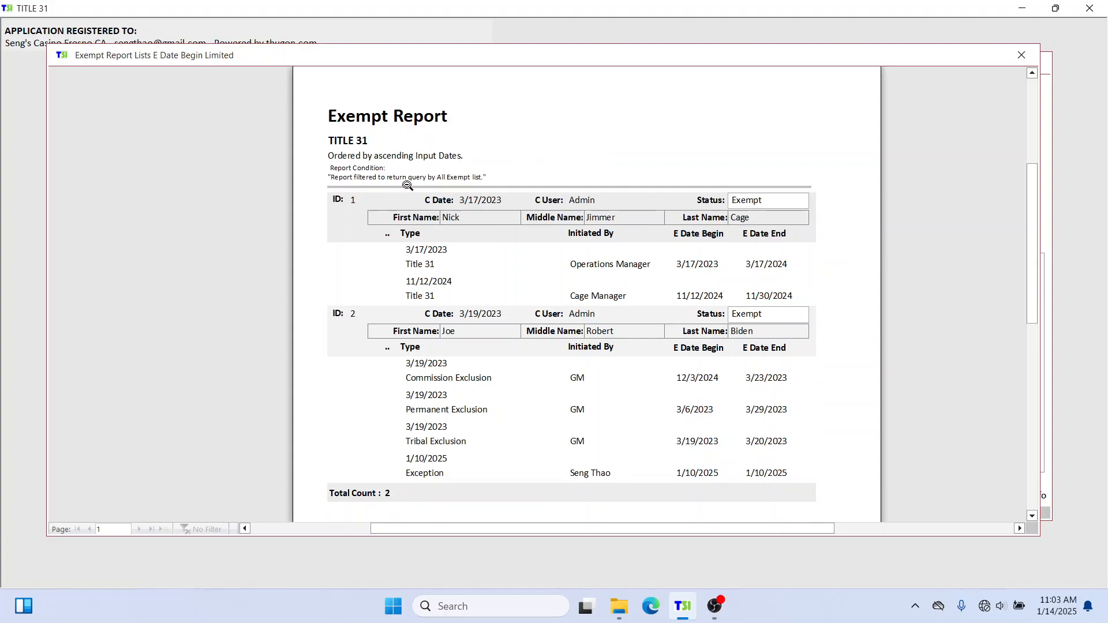
pyautogui.scroll(-1, 408, 185)
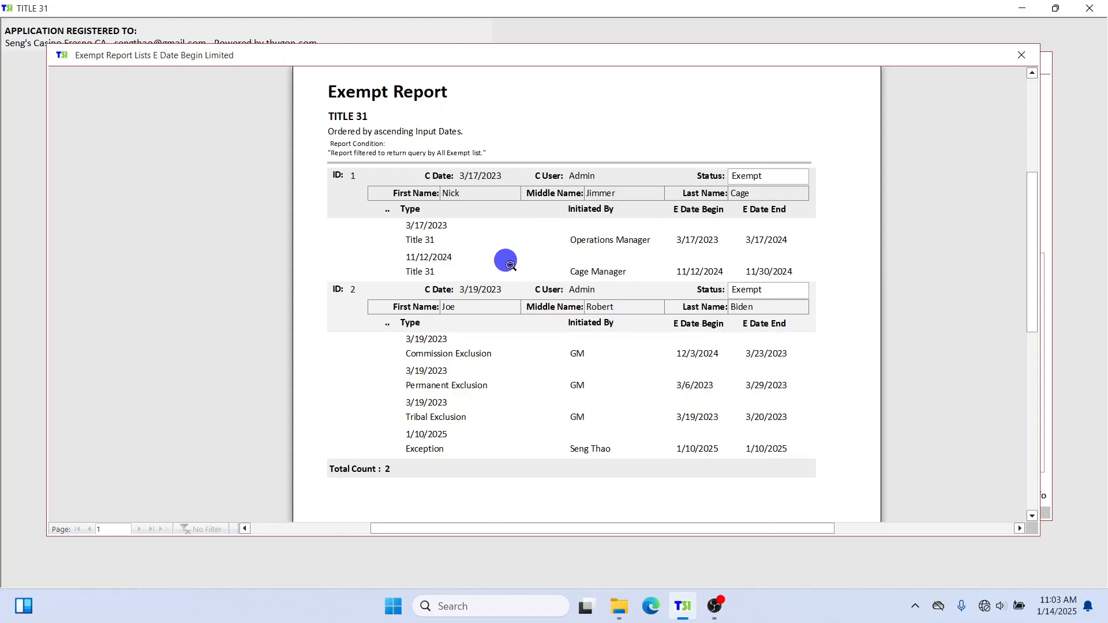
pyautogui.scroll(-3, 487, 329)
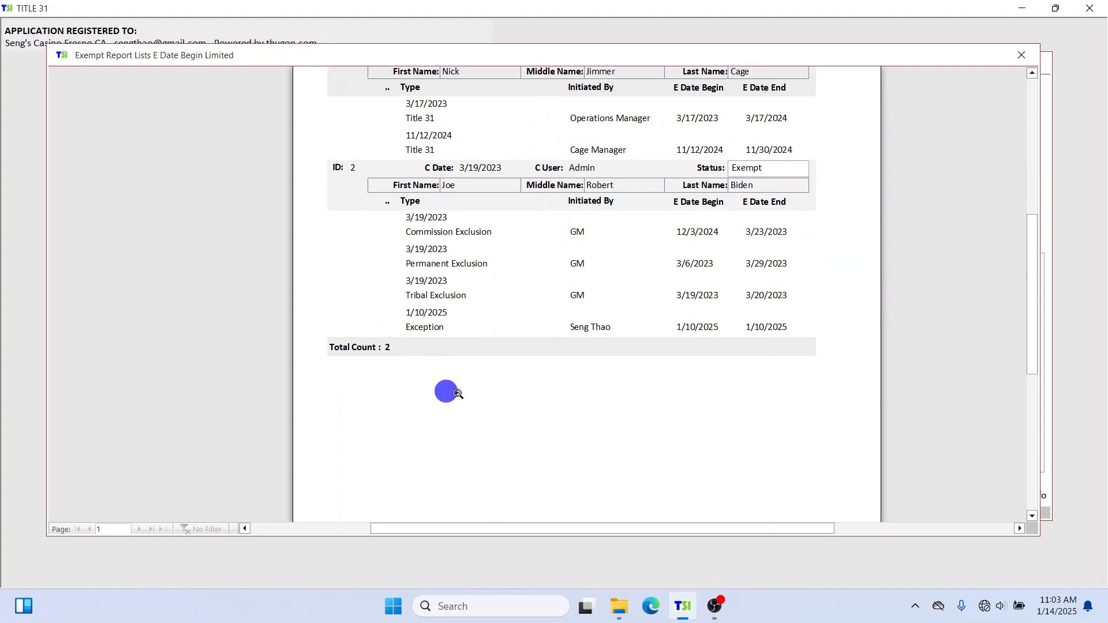
pyautogui.scroll(3, 436, 362)
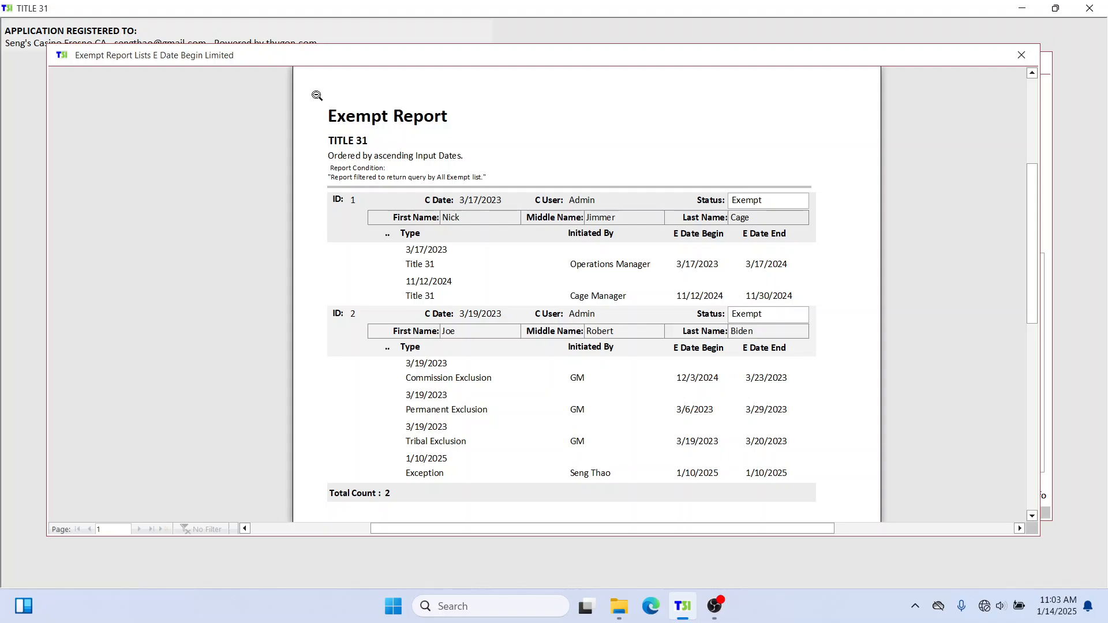
pyautogui.scroll(1, 670, 222)
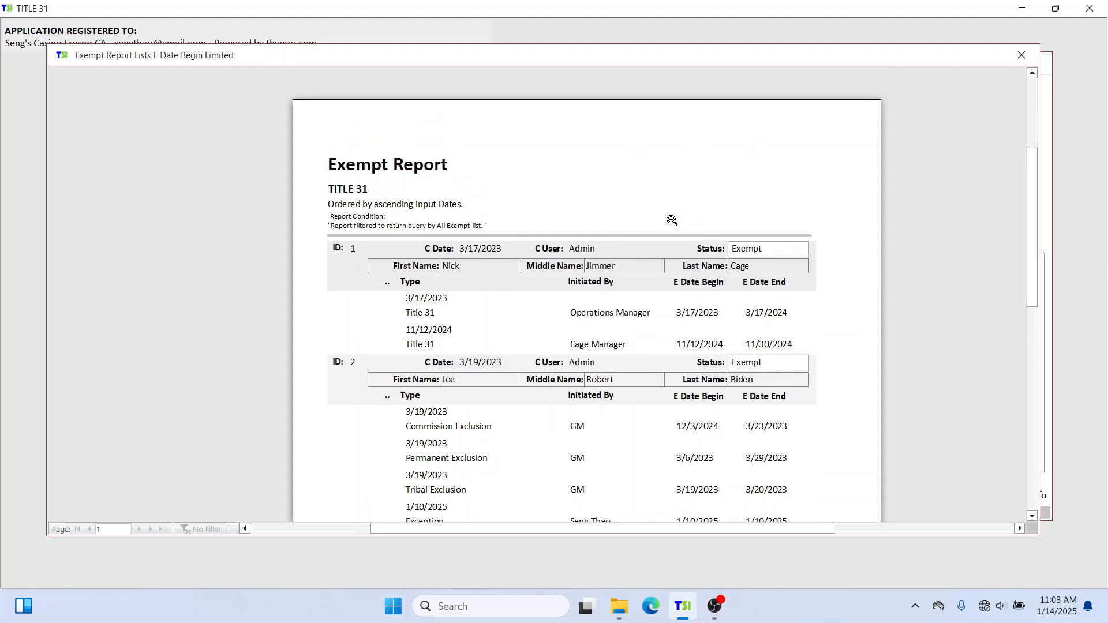
pyautogui.scroll(-1, 531, 215)
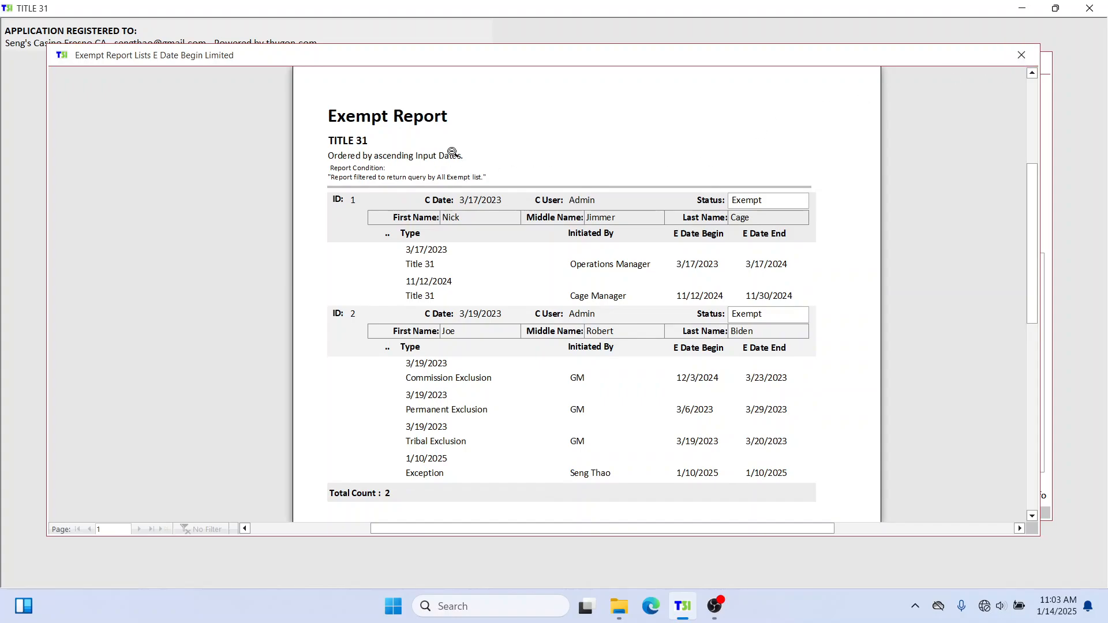
pyautogui.click(1021, 55)
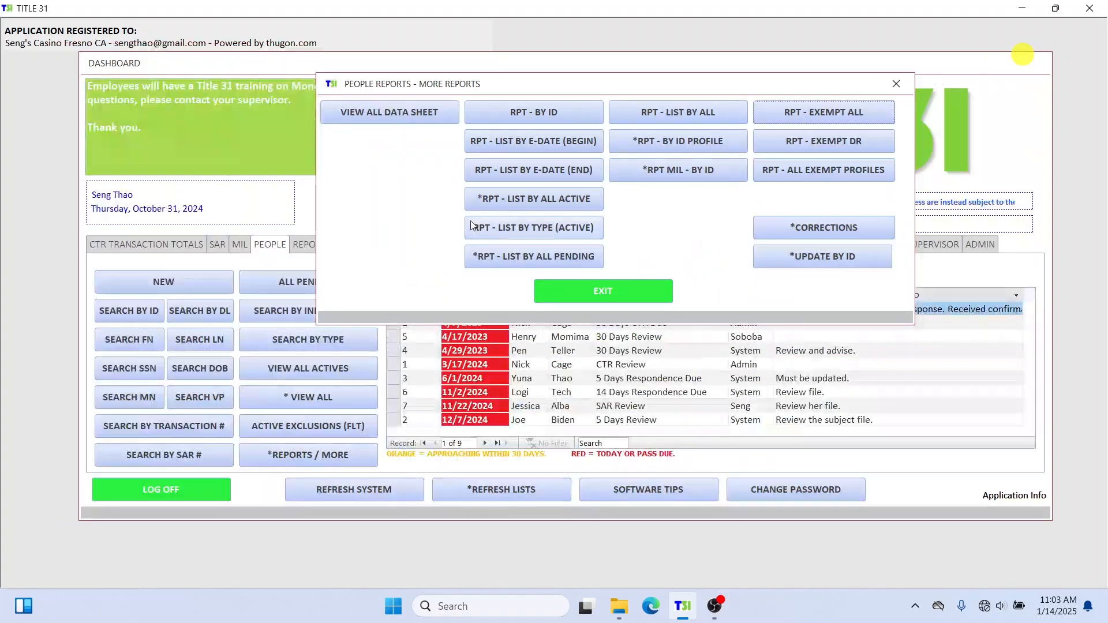
# Run RPT - ALL EXEMPT PROFILES, enlarge its preview window and zoom in on page 1.
pyautogui.moveTo(525, 79); pyautogui.dragTo(495, 101)
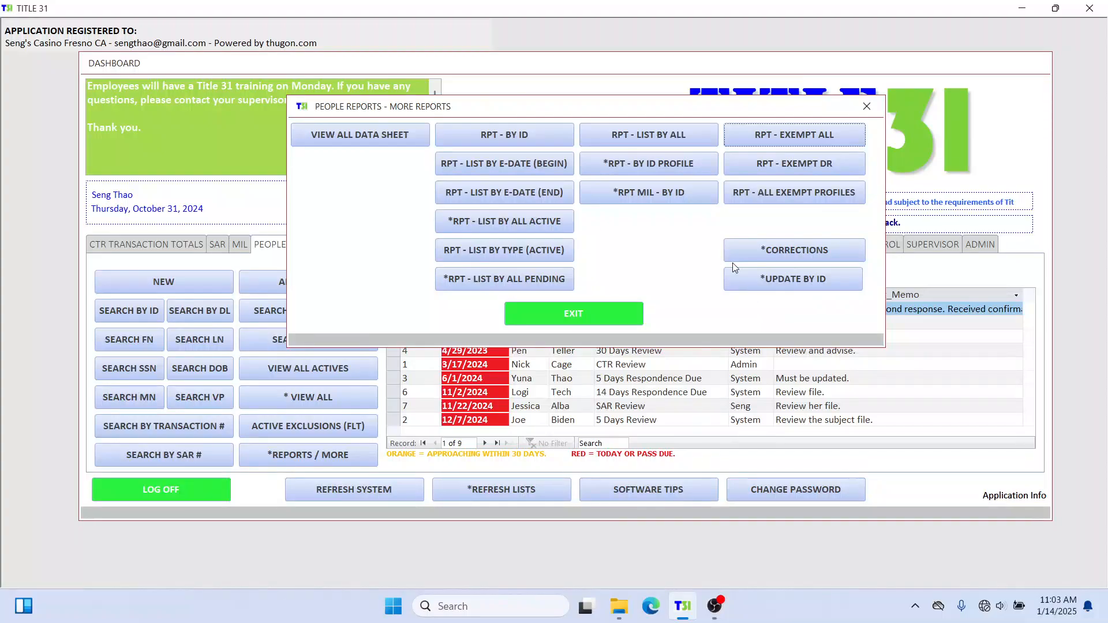
pyautogui.click(829, 193)
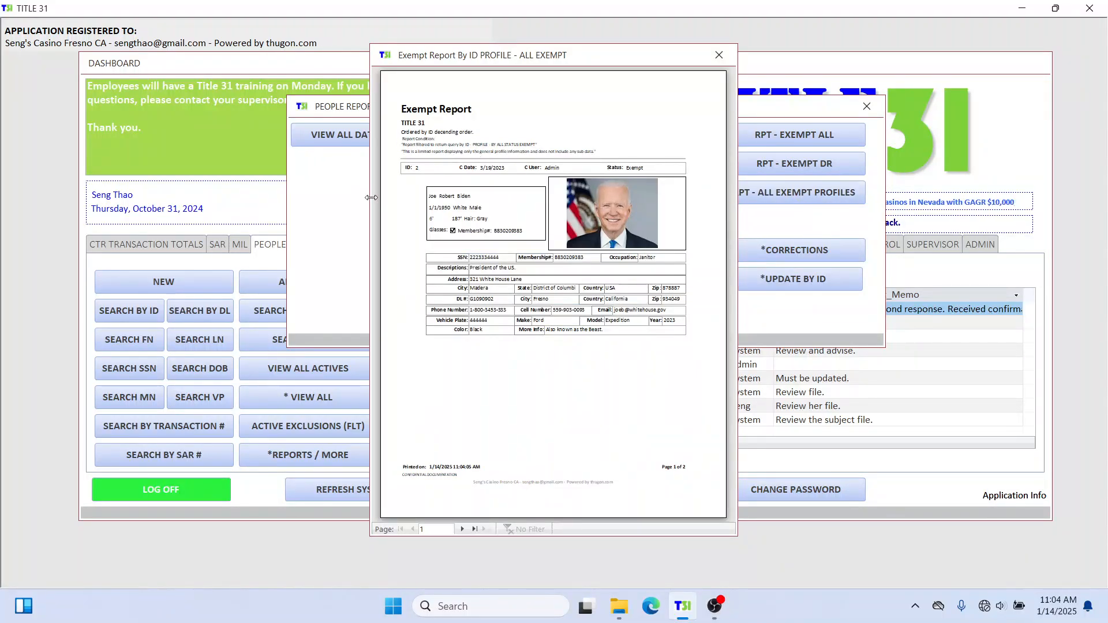
pyautogui.moveTo(371, 197); pyautogui.dragTo(44, 218)
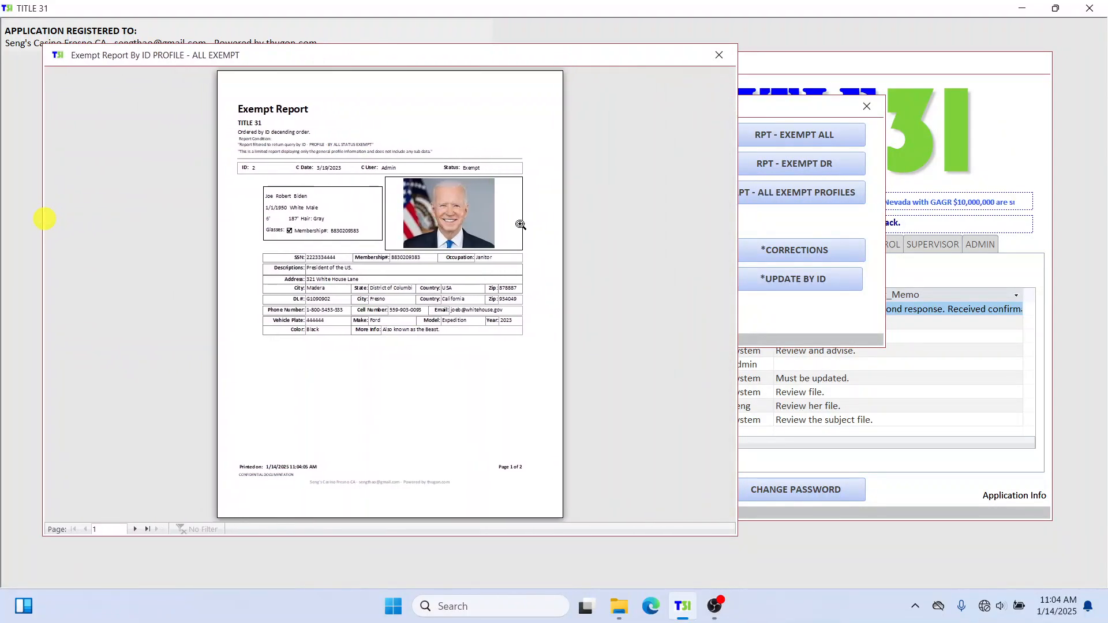
pyautogui.moveTo(737, 215); pyautogui.dragTo(1025, 212)
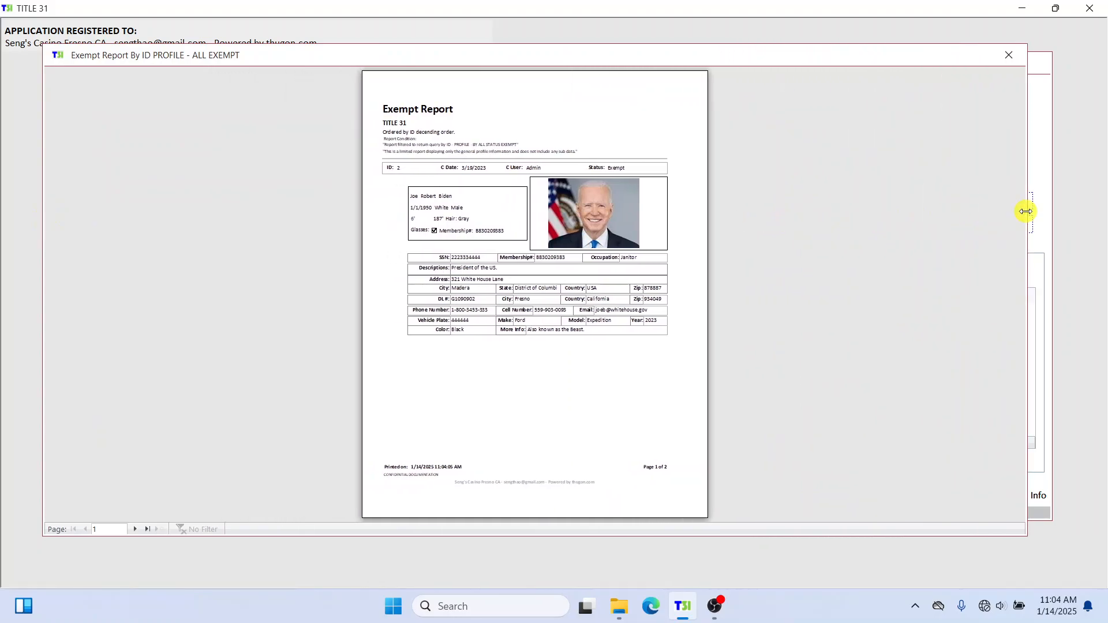
pyautogui.moveTo(552, 536); pyautogui.dragTo(552, 584)
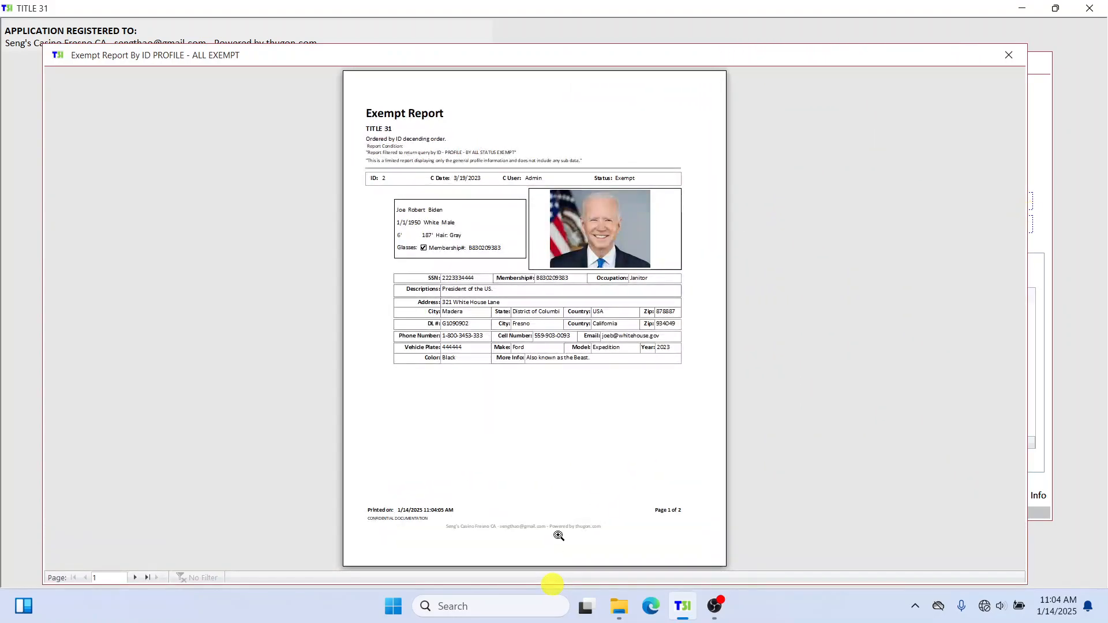
pyautogui.click(504, 125)
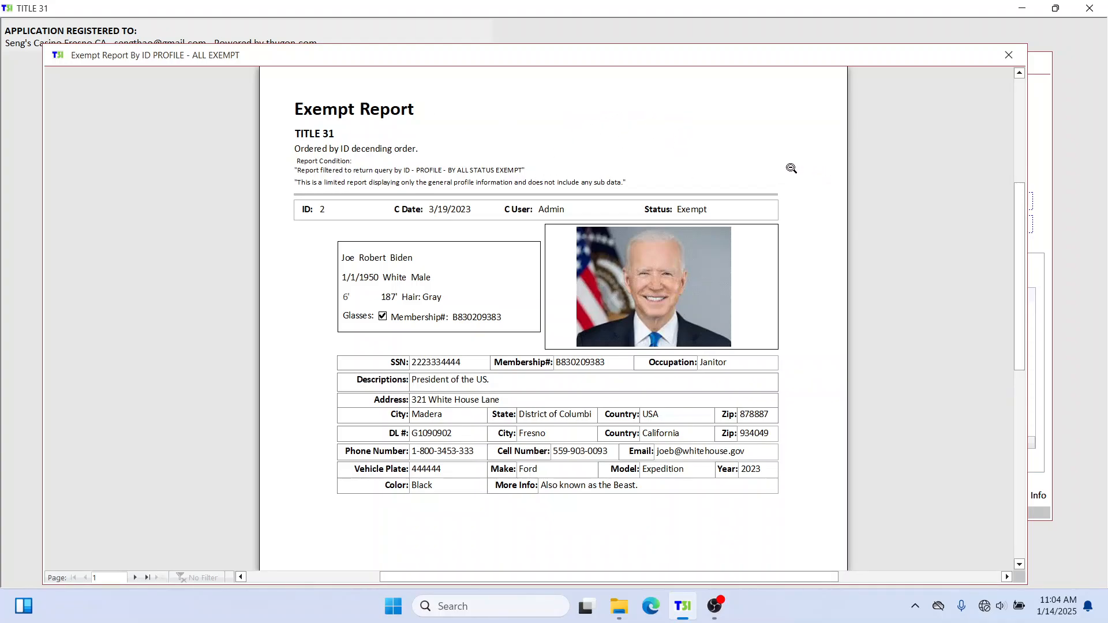
# Inspect the first profile's details, view the second profile on page 2, then close the report.
pyautogui.scroll(-1, 754, 187)
pyautogui.scroll(1, 744, 189)
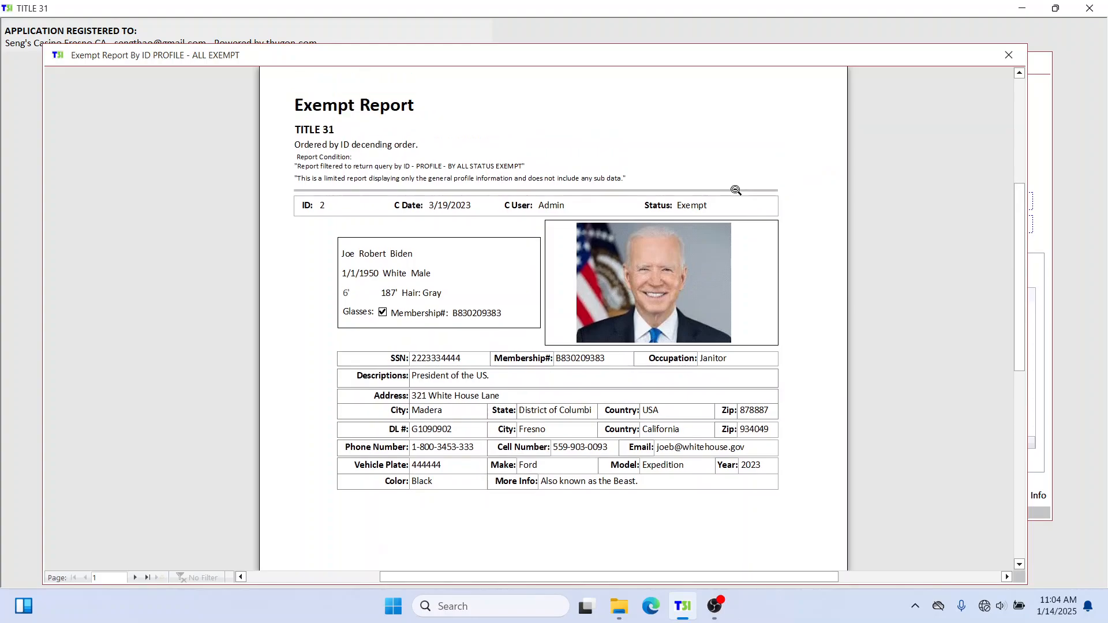
pyautogui.click(551, 171)
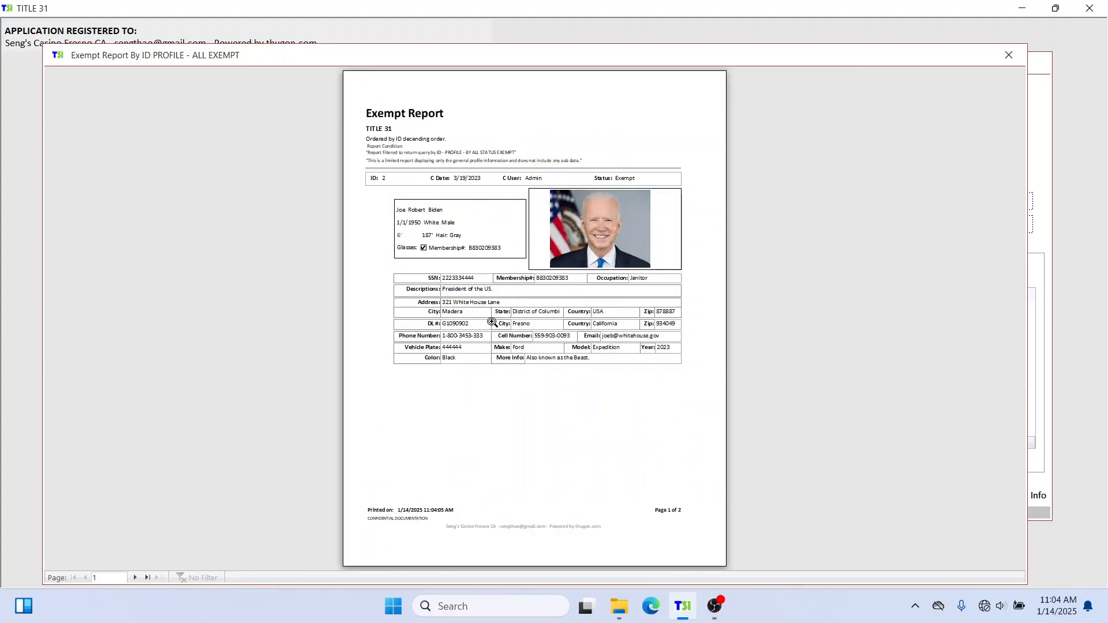
pyautogui.click(528, 297)
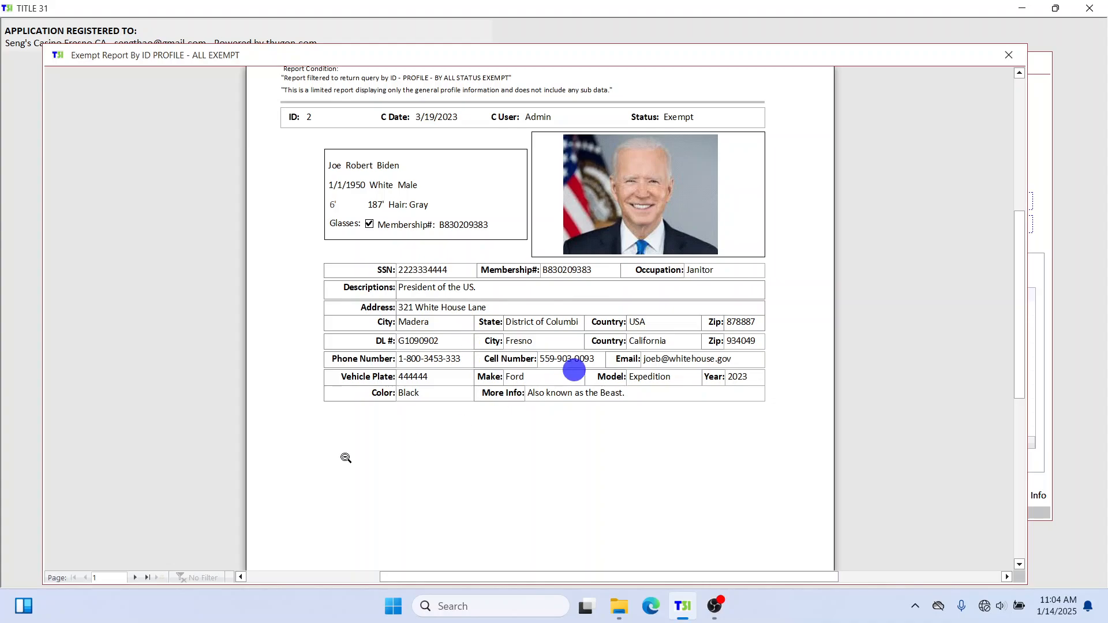
pyautogui.click(476, 162)
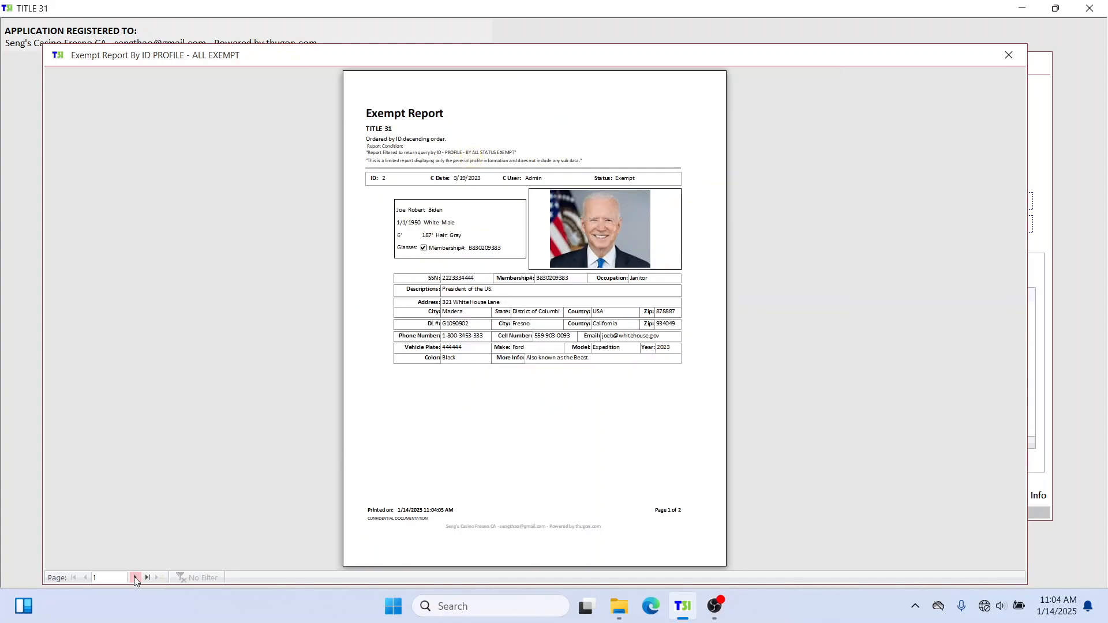
pyautogui.click(135, 578)
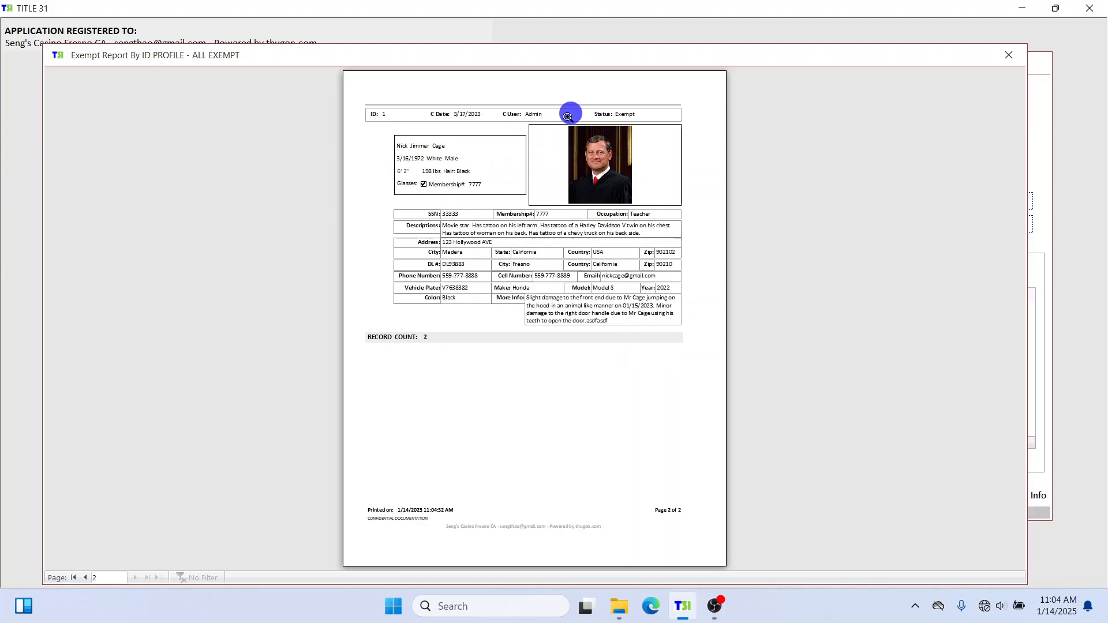
pyautogui.click(536, 158)
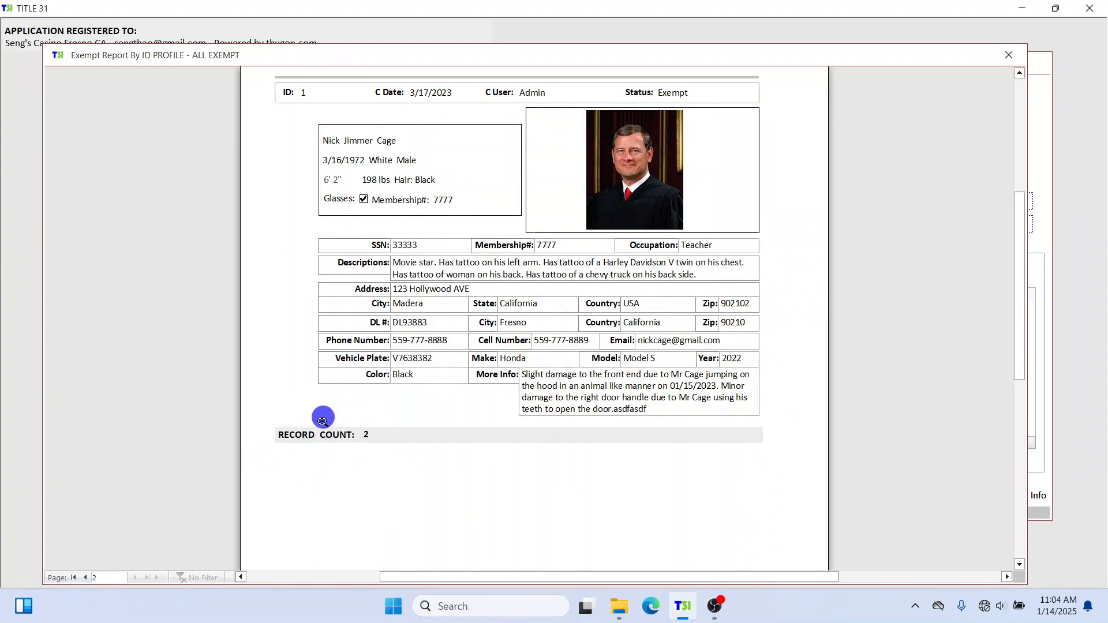
pyautogui.click(1009, 55)
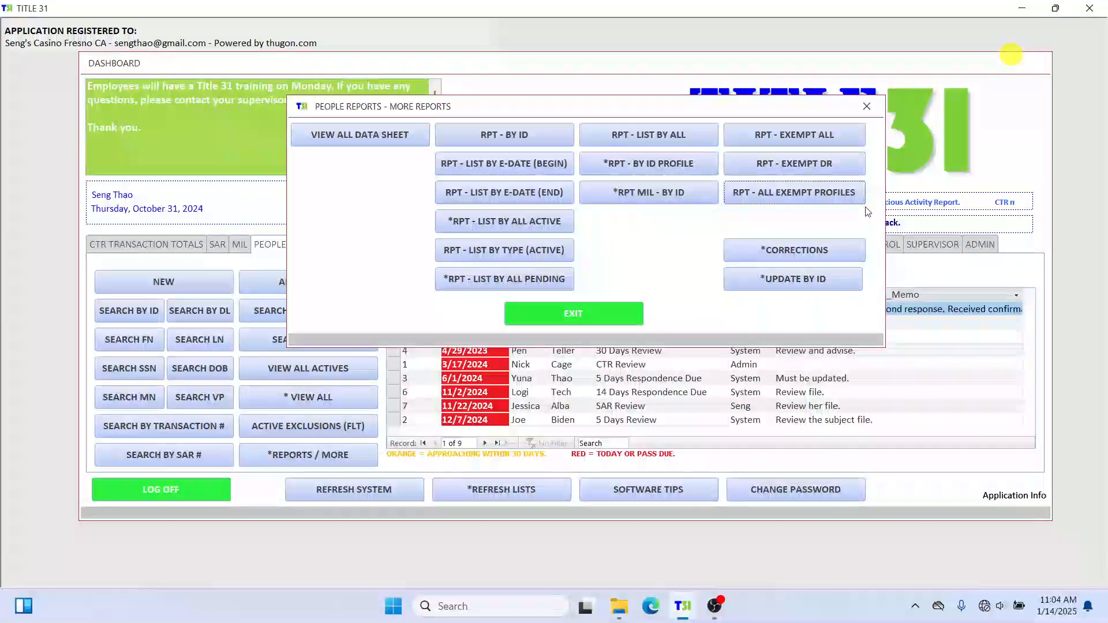
# Reopen the exempt profiles report, check page 2, then close it and the More Reports dialog.
pyautogui.click(826, 197)
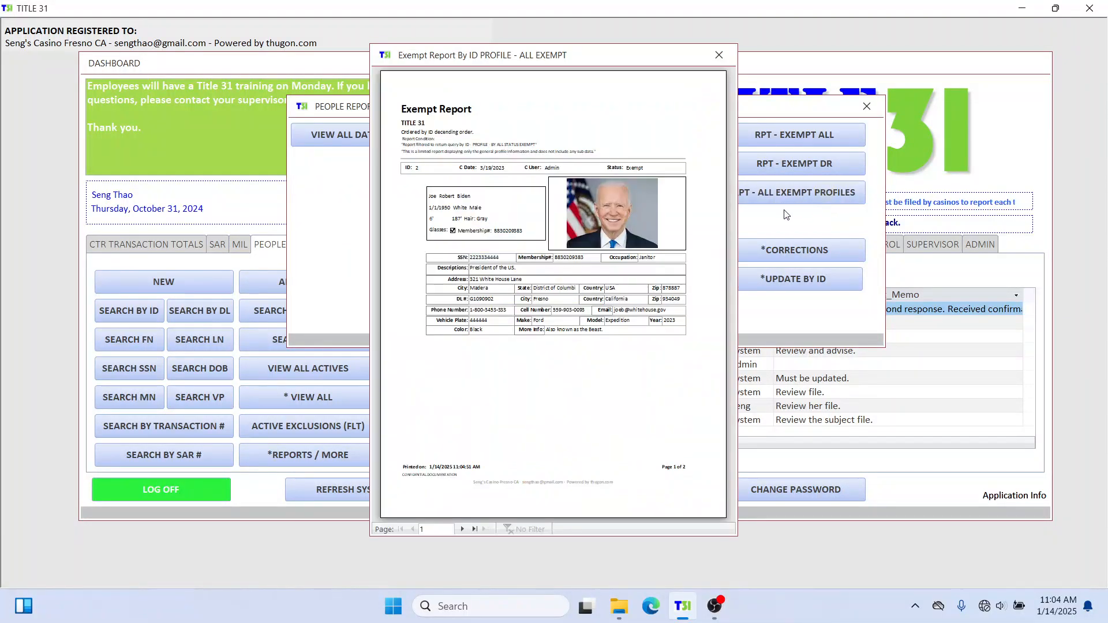
pyautogui.click(529, 171)
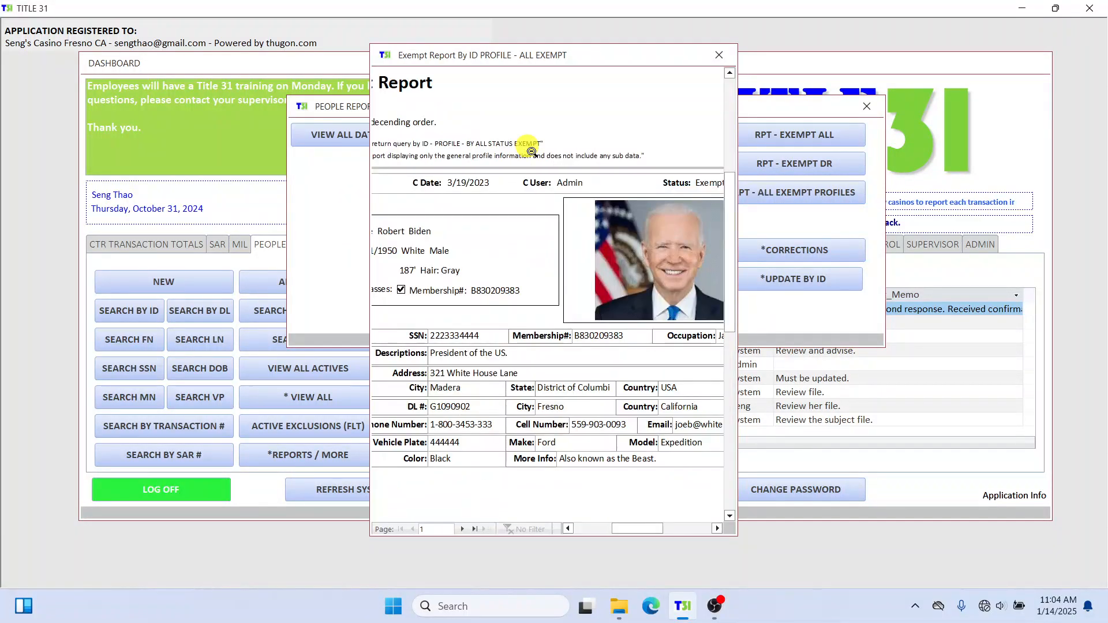
pyautogui.click(530, 151)
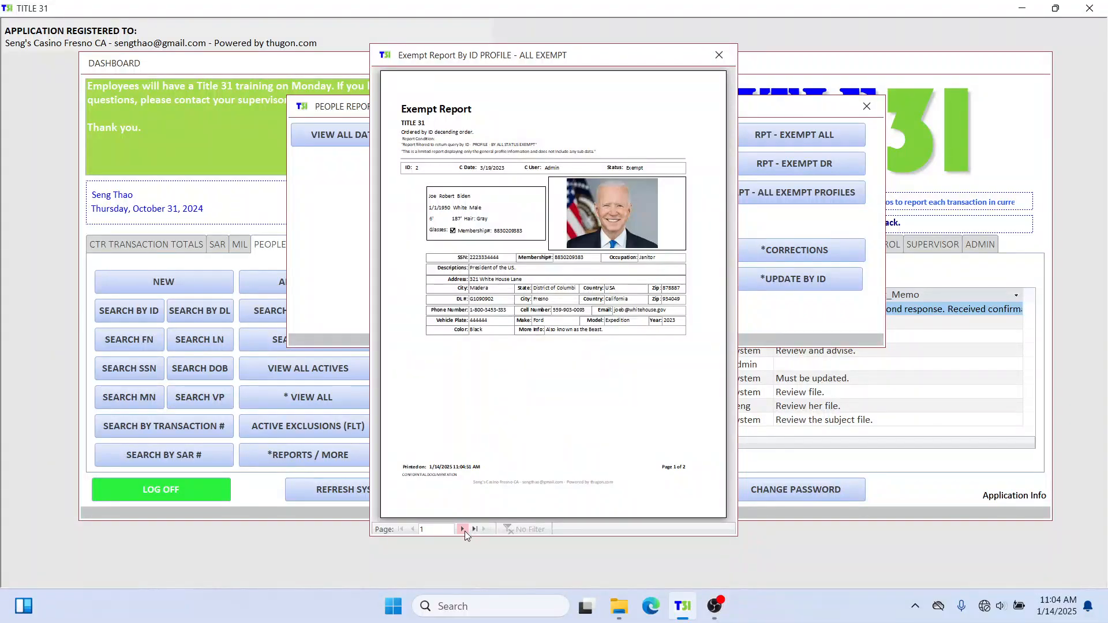
pyautogui.click(463, 529)
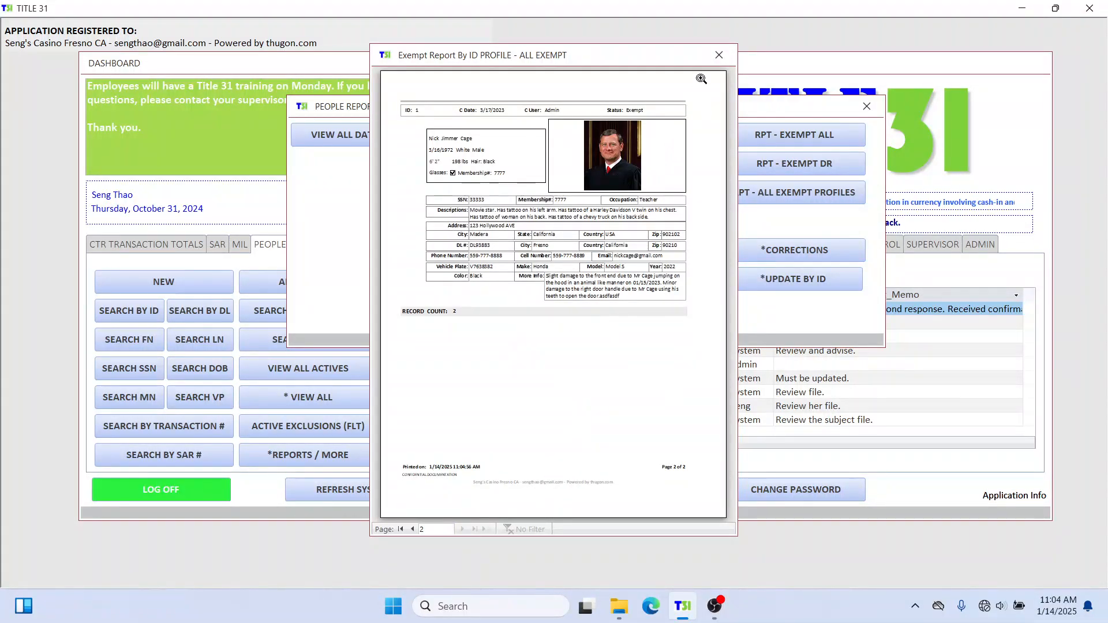
pyautogui.click(718, 55)
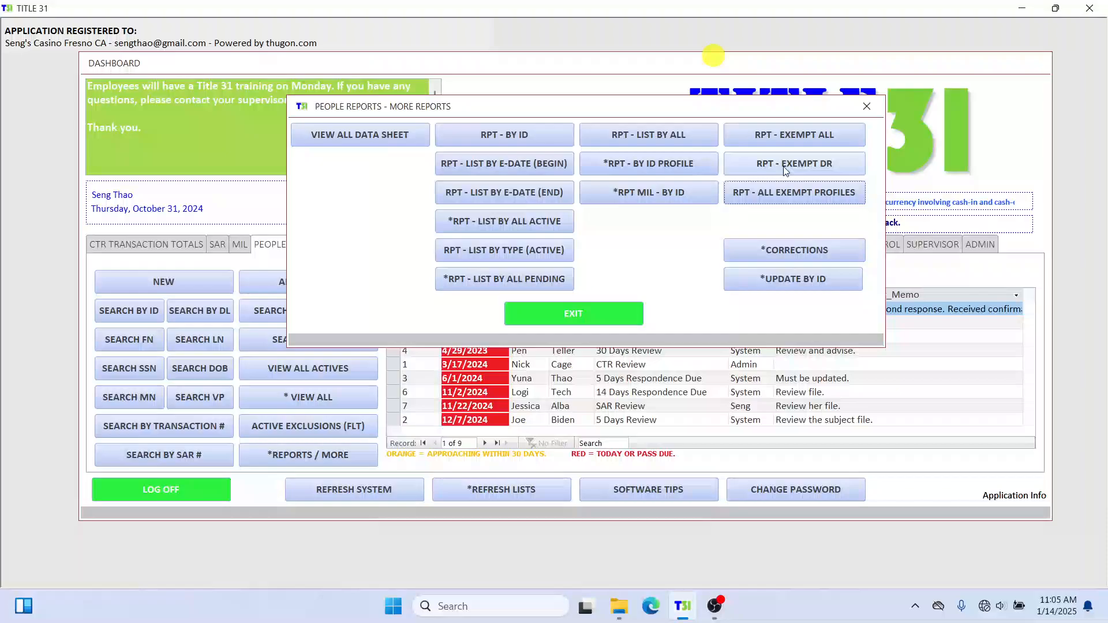
pyautogui.click(867, 107)
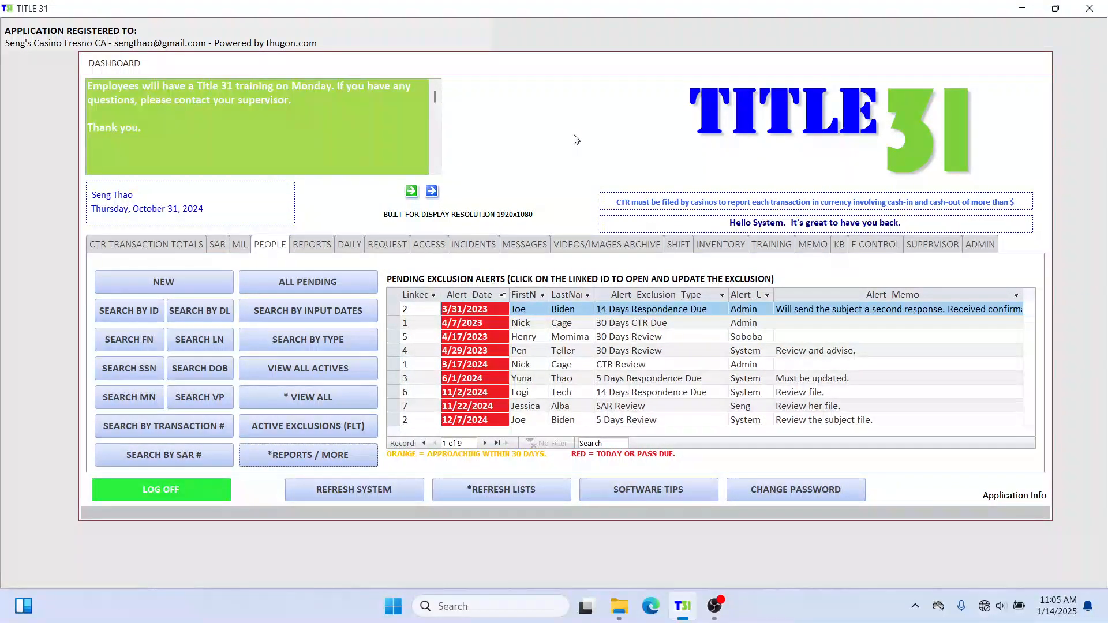
pyautogui.click(312, 247)
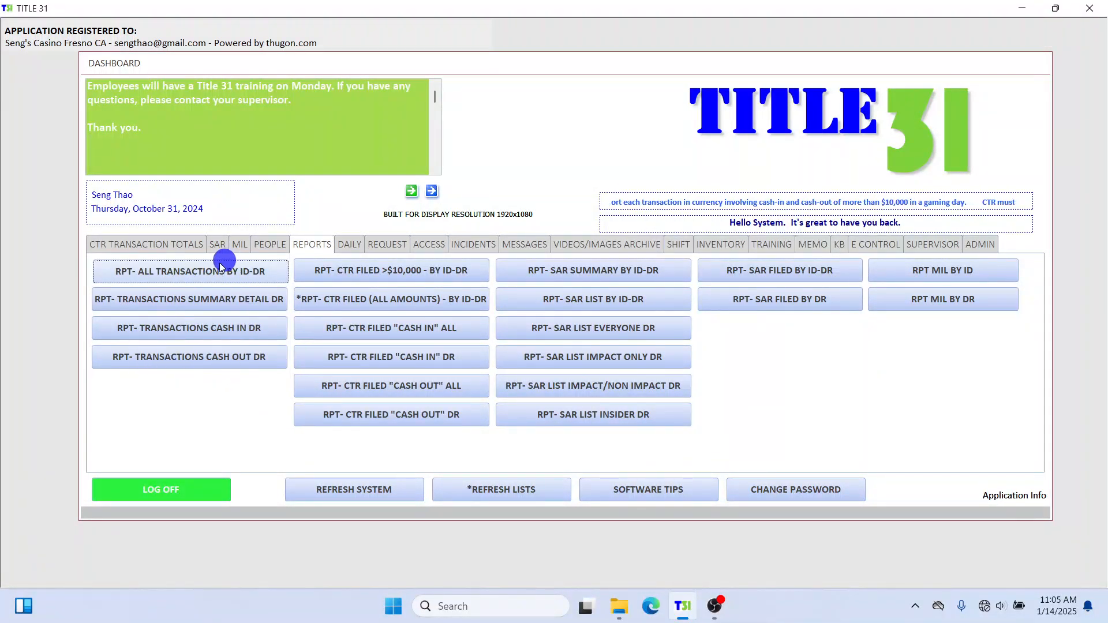
pyautogui.click(338, 277)
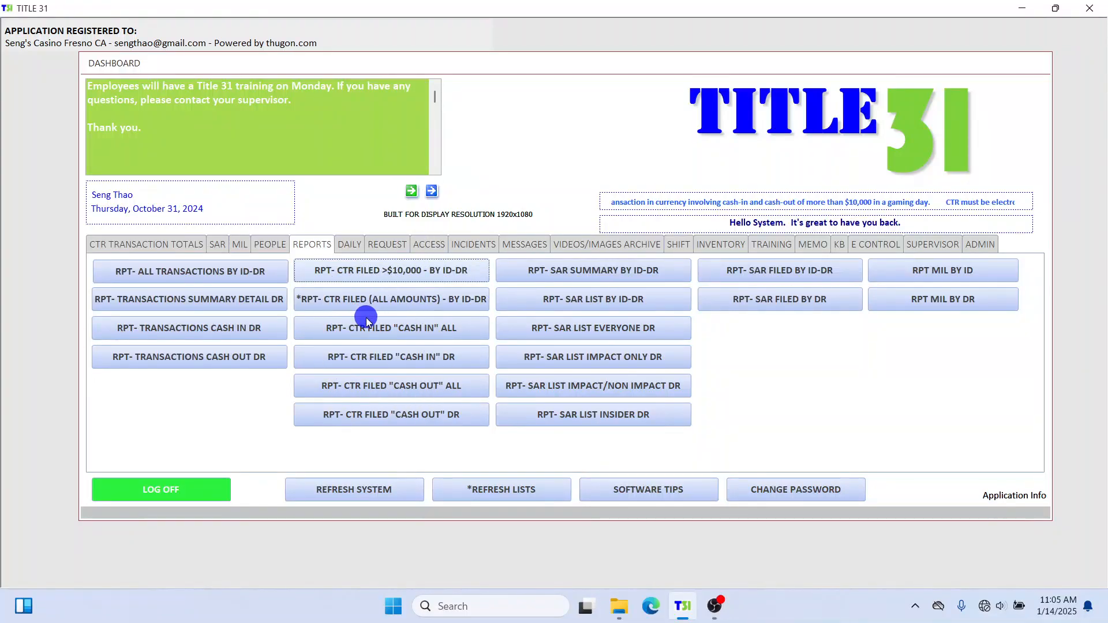
pyautogui.press('Tab')
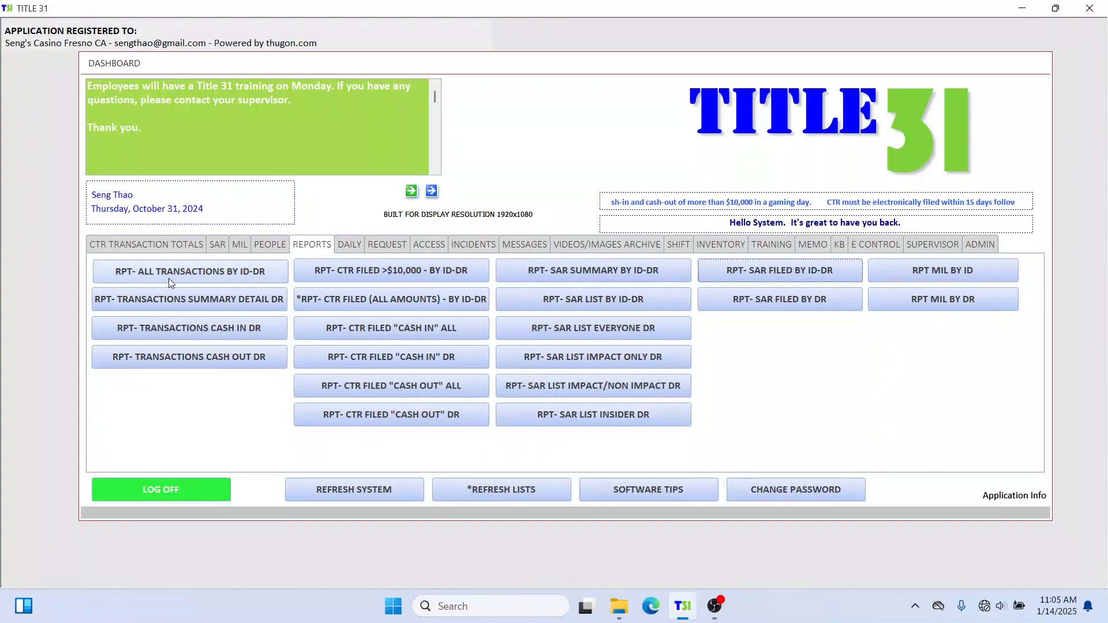
# Run RPT- ALL TRANSACTIONS BY ID-DR for ID 2, gaming dates 01/01/2000 to 01/01/2055.
pyautogui.click(202, 274)
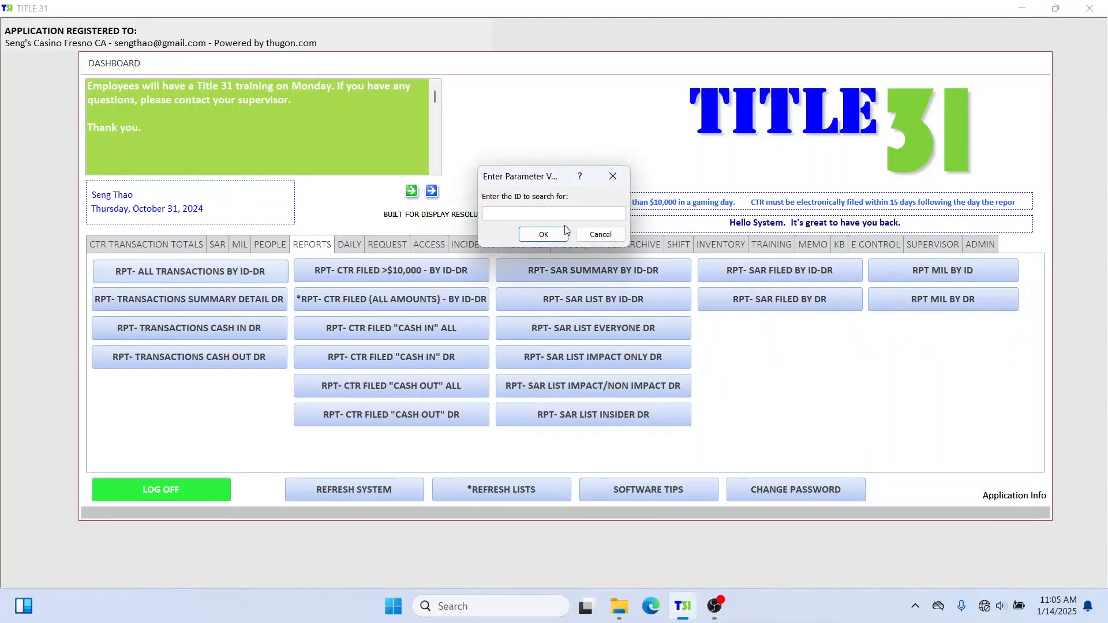
pyautogui.write('2')
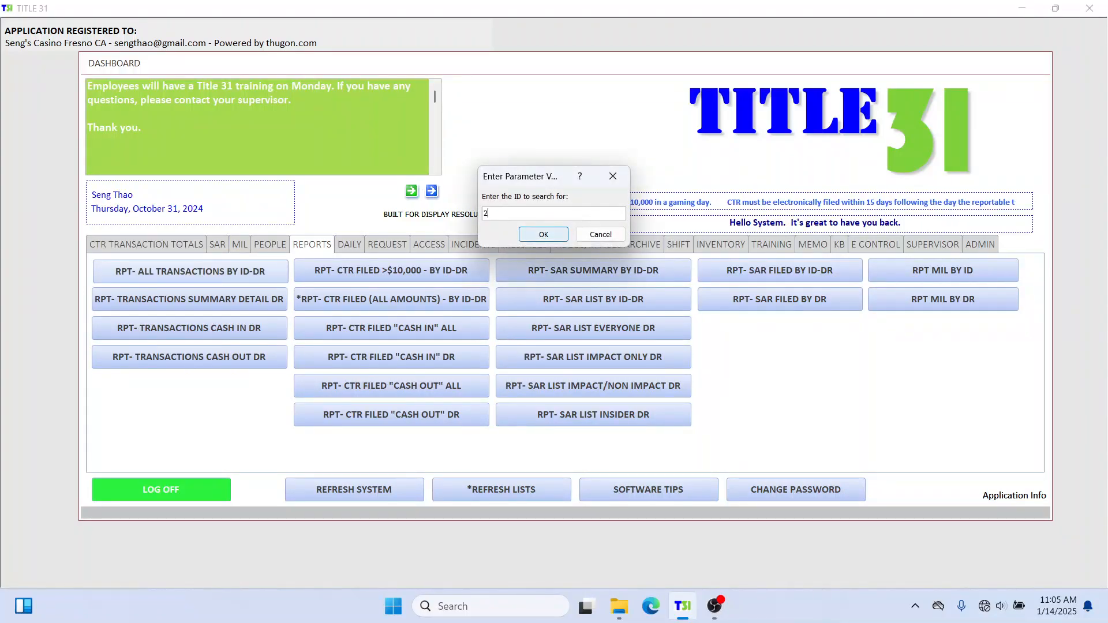
pyautogui.click(535, 238)
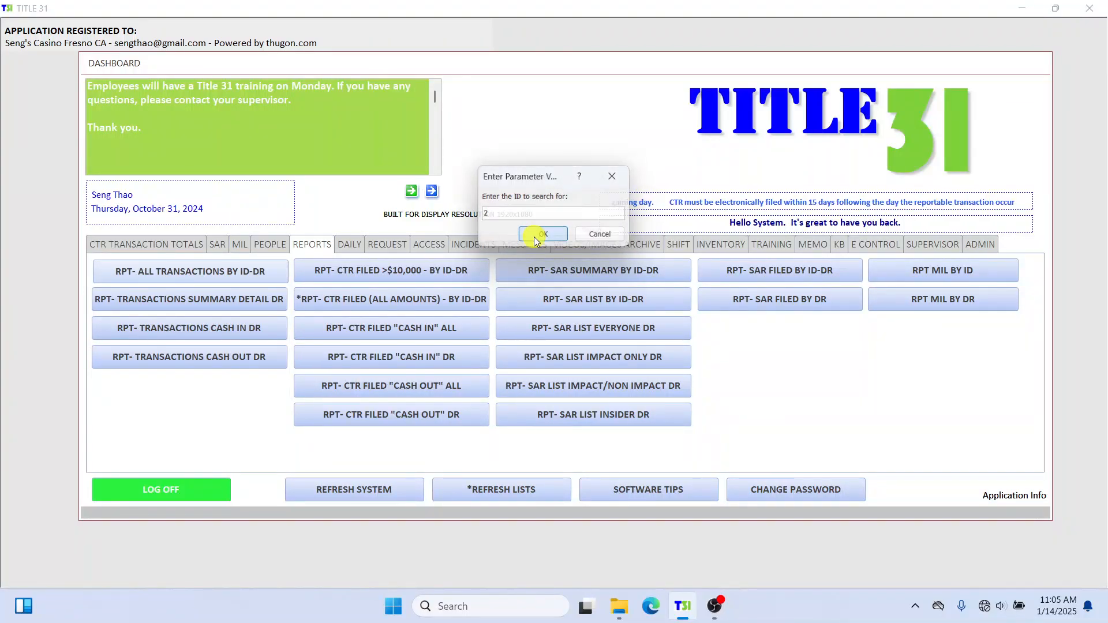
pyautogui.write('0')
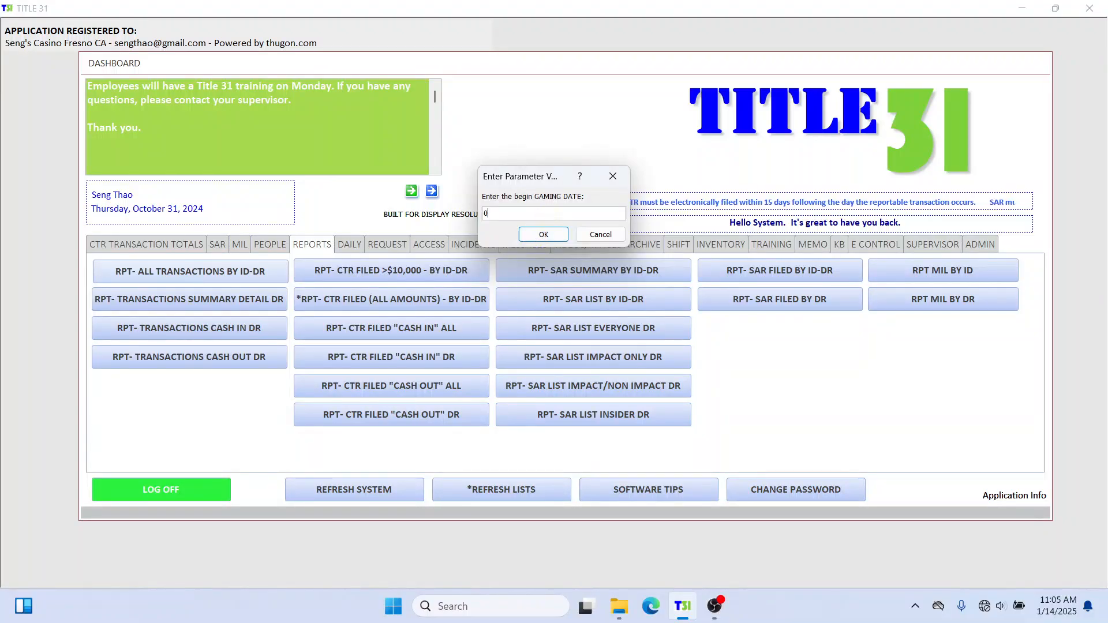
pyautogui.write('1/01/2000')
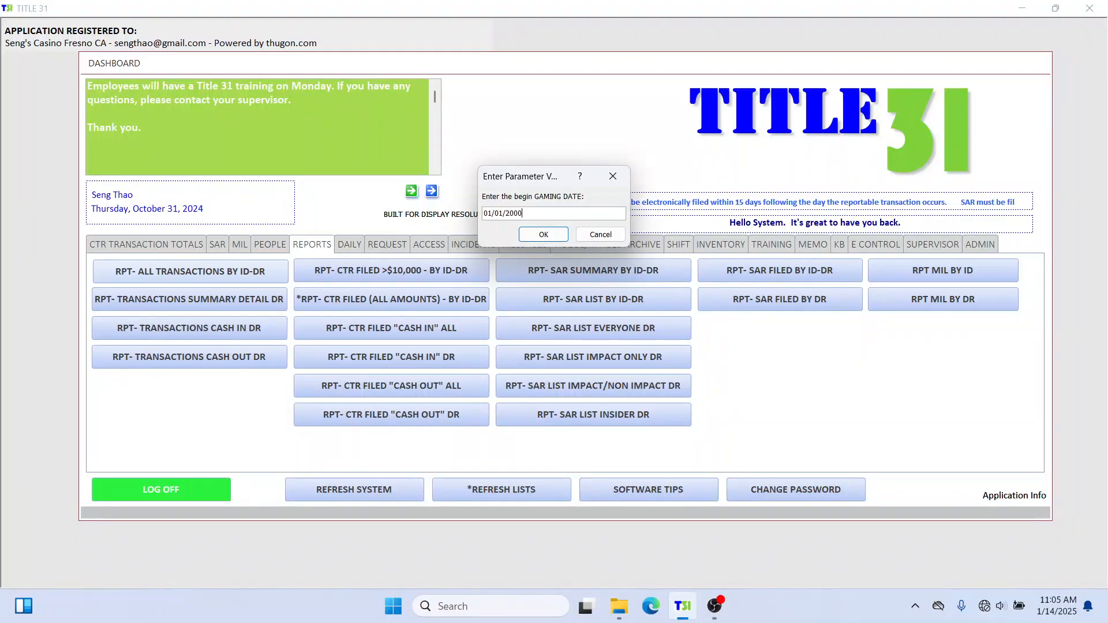
pyautogui.press('Return')
pyautogui.write('01/01/20')
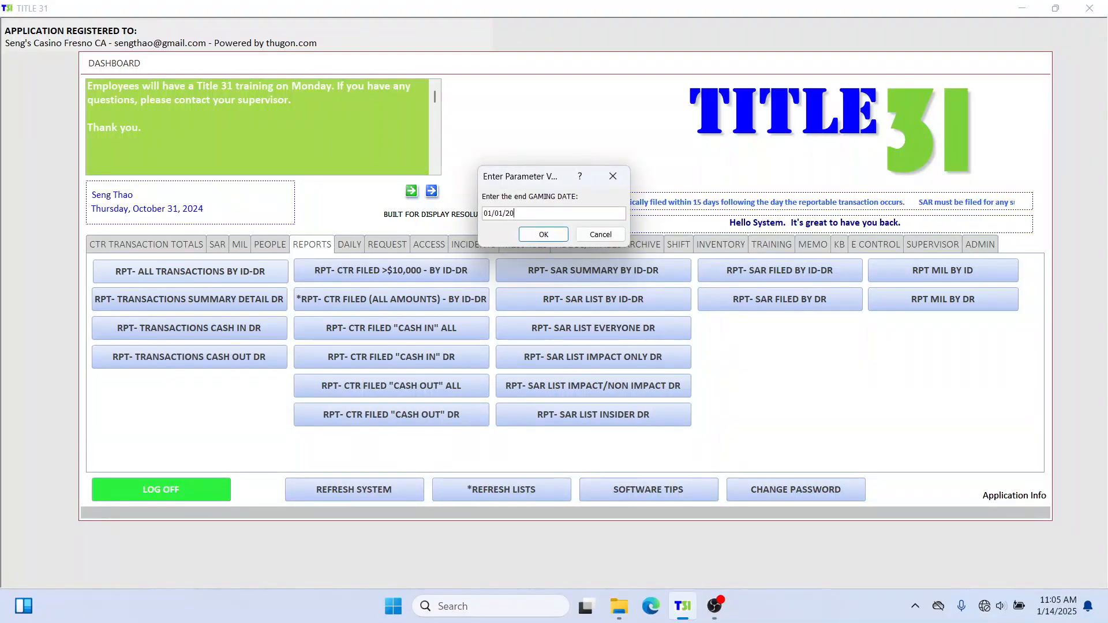
pyautogui.write('55')
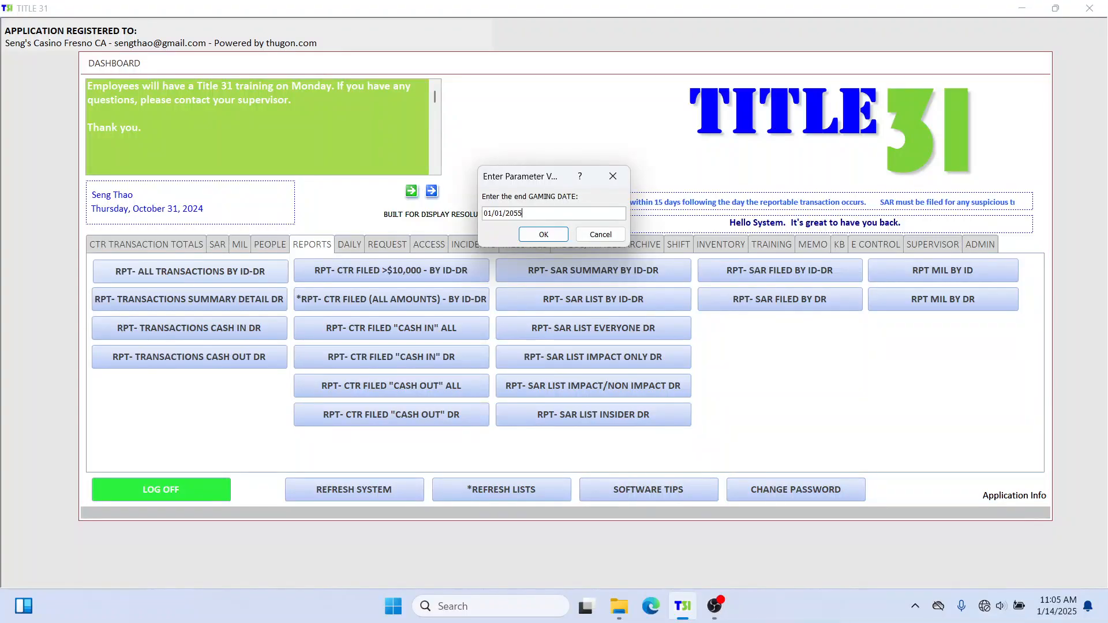
pyautogui.press('Return')
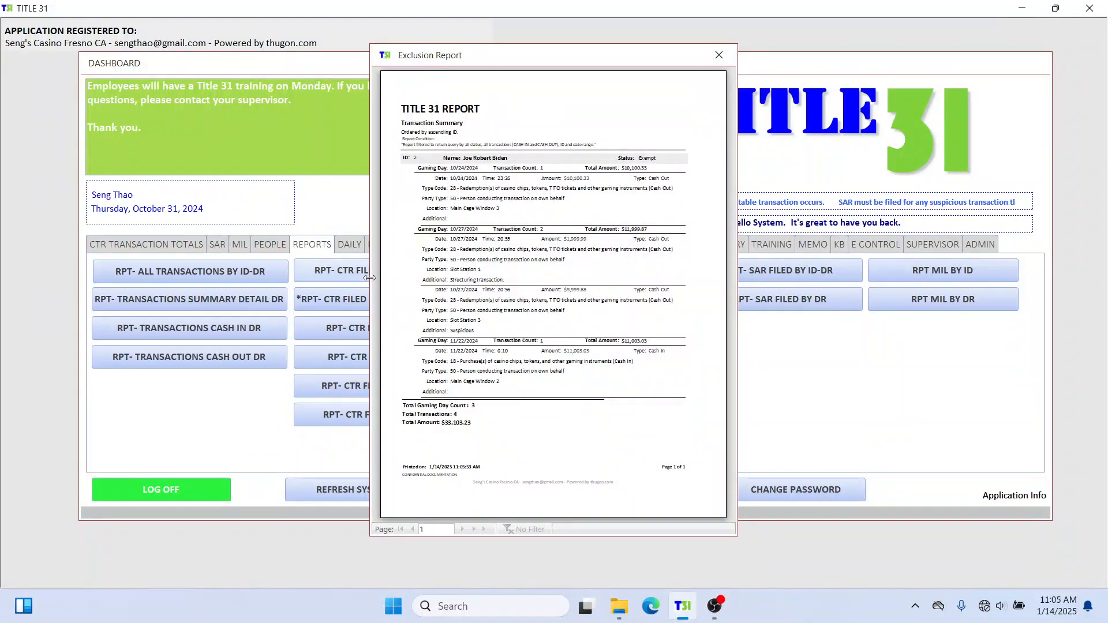
# Widen and zoom the Exclusion Report preview, review ID 2's four transactions, then close it.
pyautogui.moveTo(369, 277); pyautogui.dragTo(39, 329)
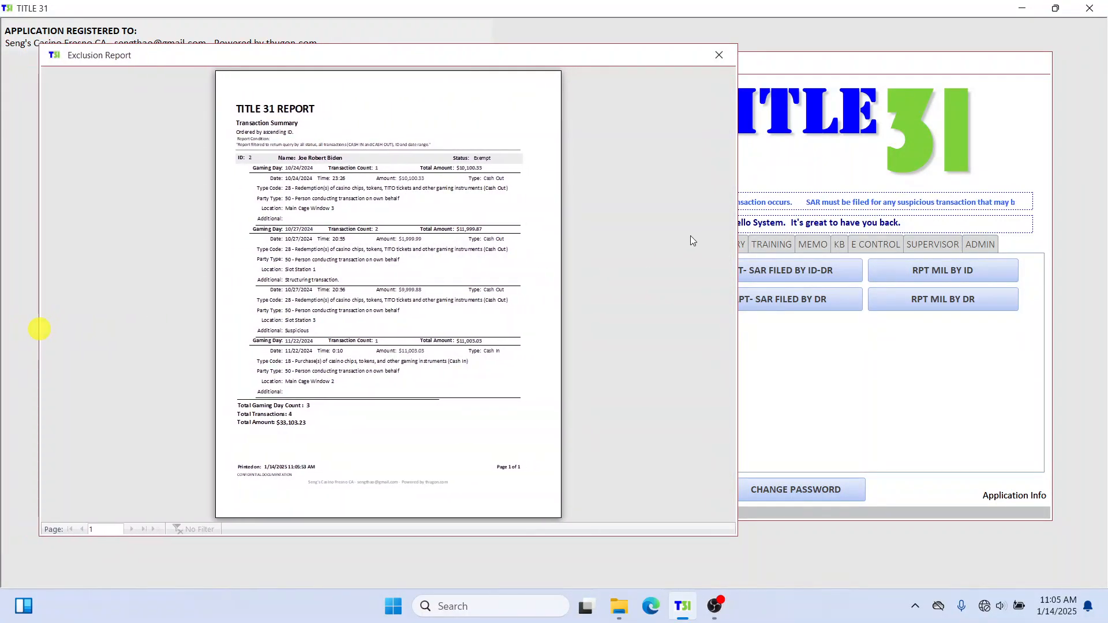
pyautogui.moveTo(737, 202); pyautogui.dragTo(1056, 196)
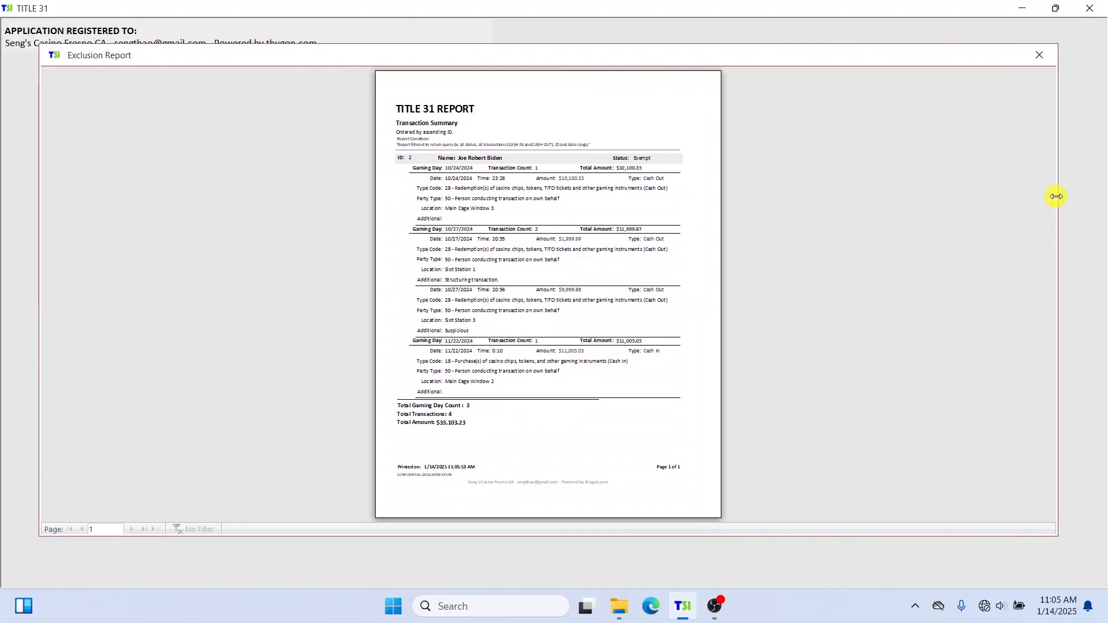
pyautogui.click(516, 86)
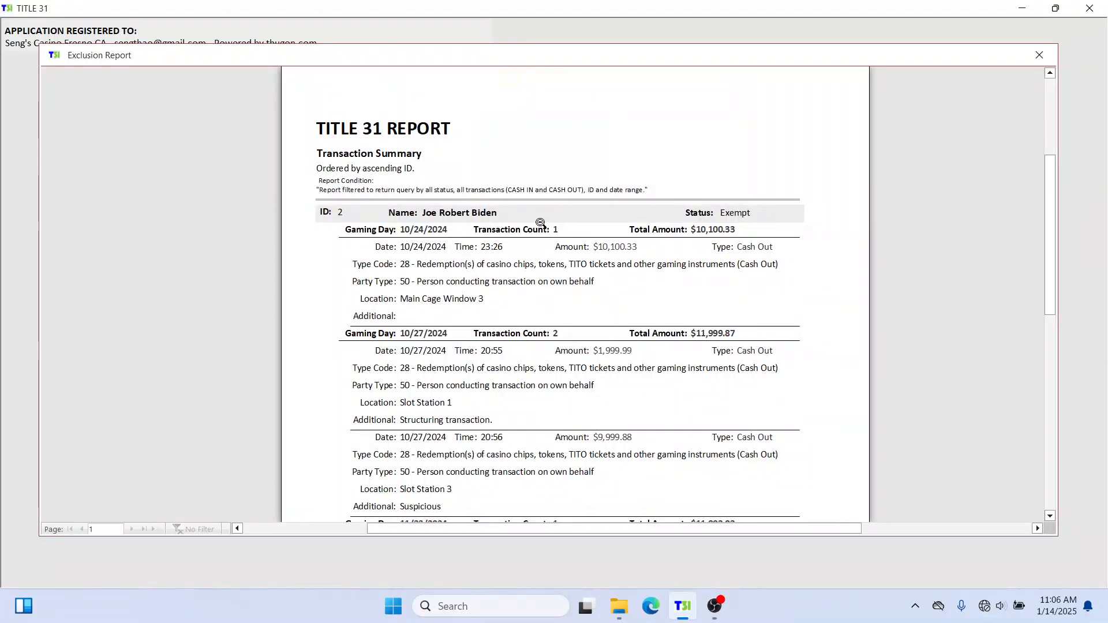
pyautogui.scroll(2, 539, 223)
pyautogui.scroll(-1, 540, 223)
pyautogui.scroll(-1, 540, 223)
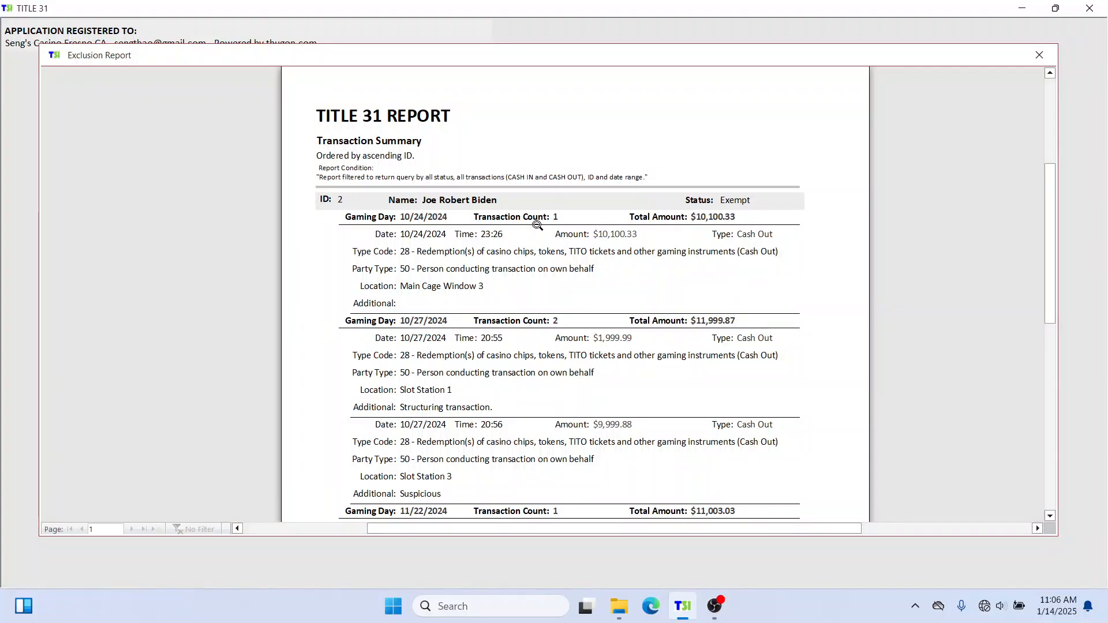
pyautogui.scroll(-5, 537, 225)
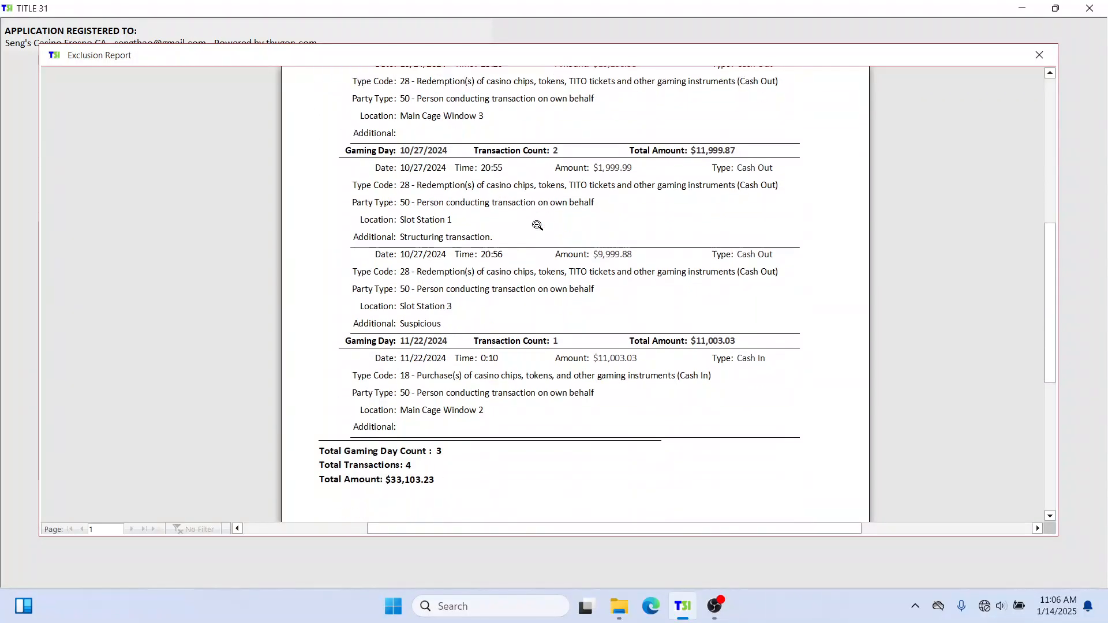
pyautogui.scroll(6, 537, 225)
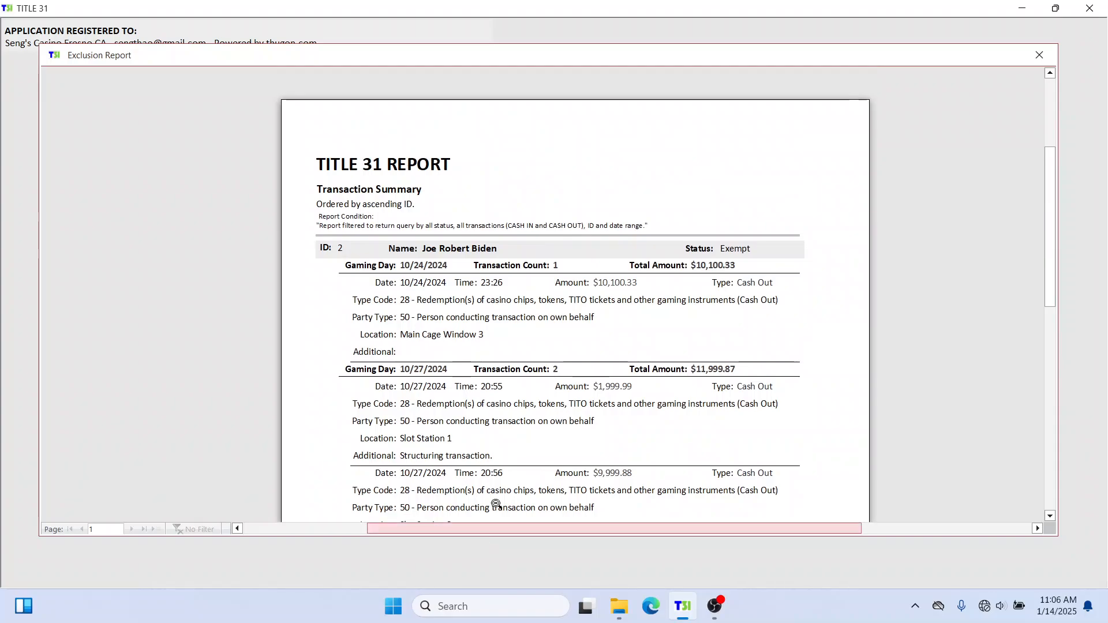
pyautogui.scroll(-3, 545, 271)
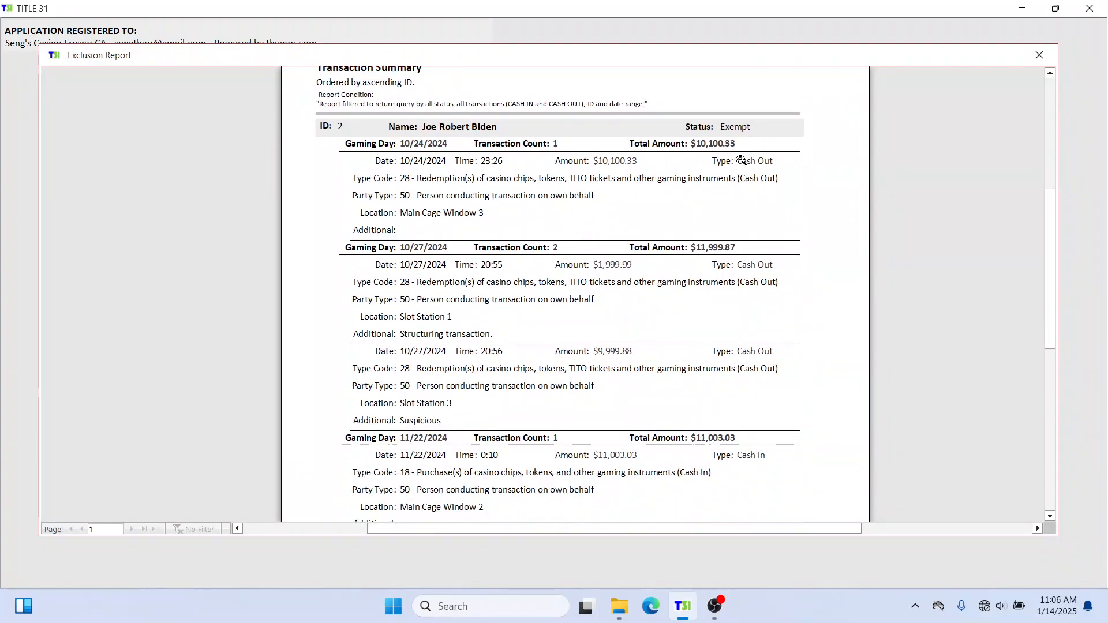
pyautogui.scroll(2, 501, 254)
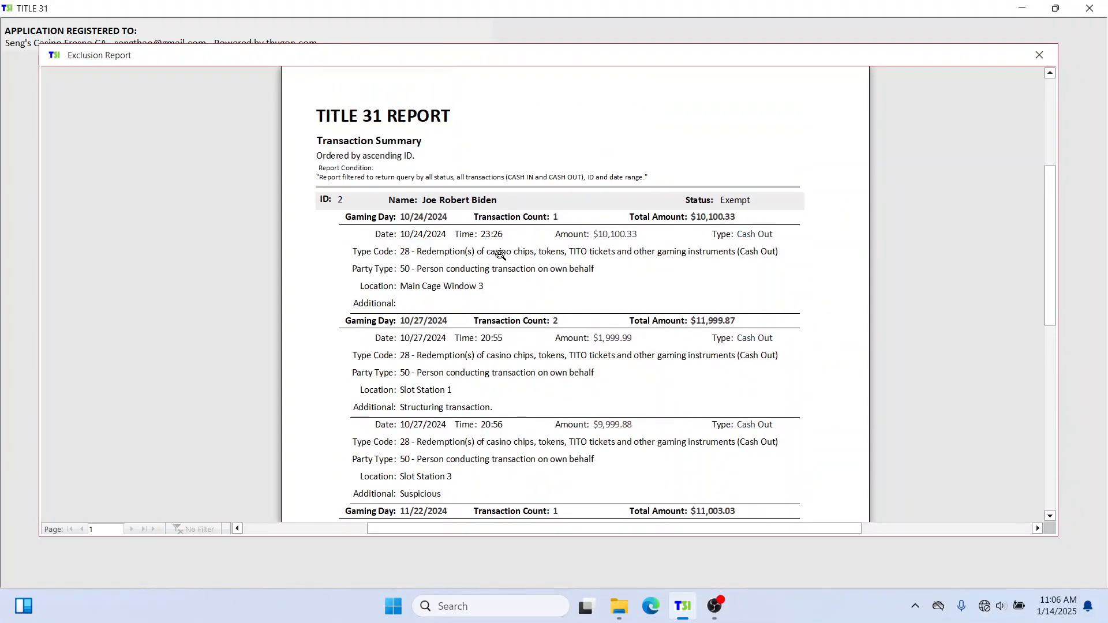
pyautogui.scroll(1, 548, 156)
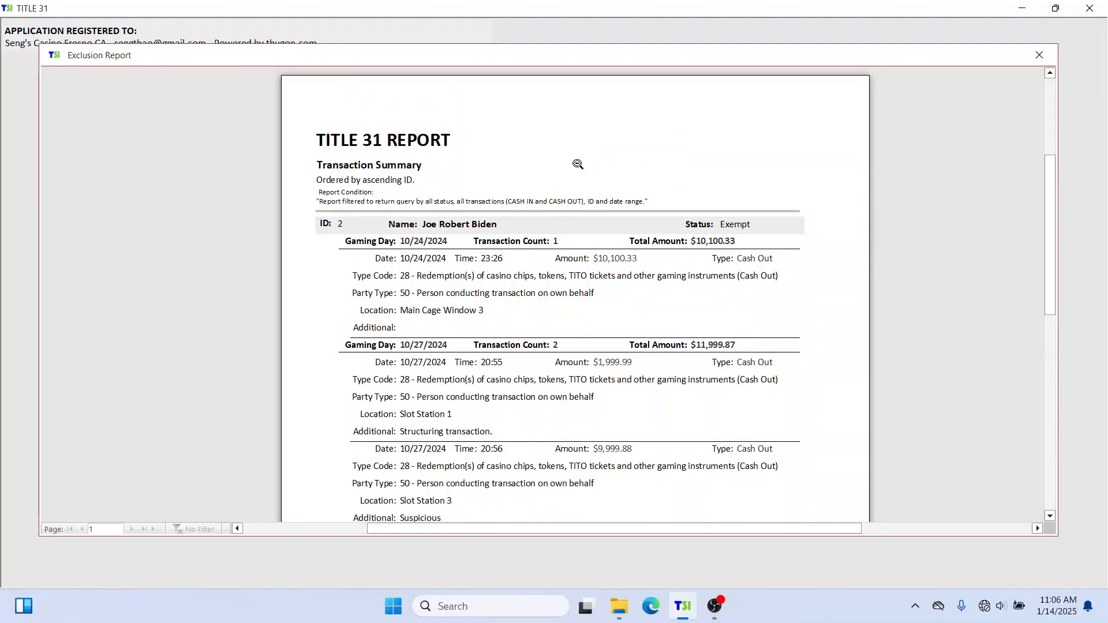
pyautogui.click(1039, 56)
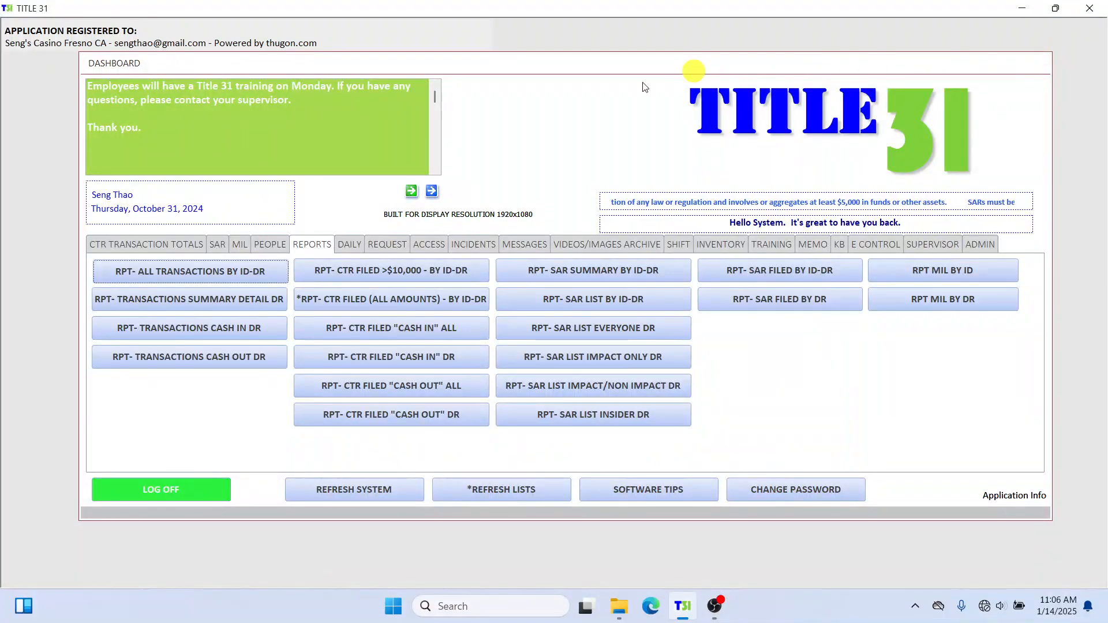
# Open all restricted-people records from the PEOPLE tab and confirm the first one's status is Exempt.
pyautogui.click(269, 246)
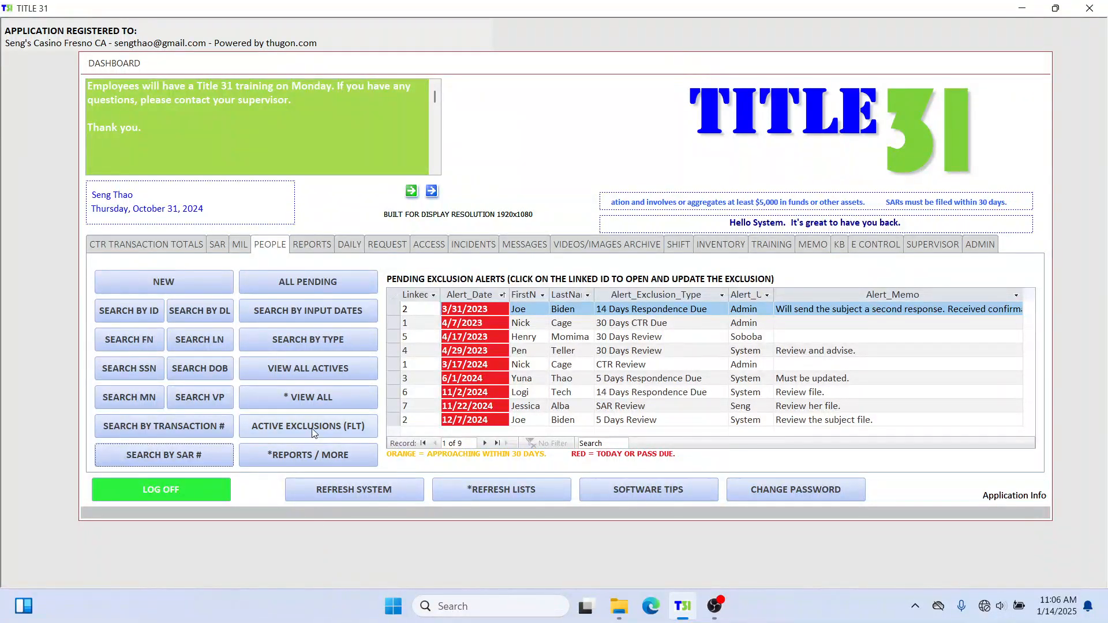
pyautogui.click(340, 400)
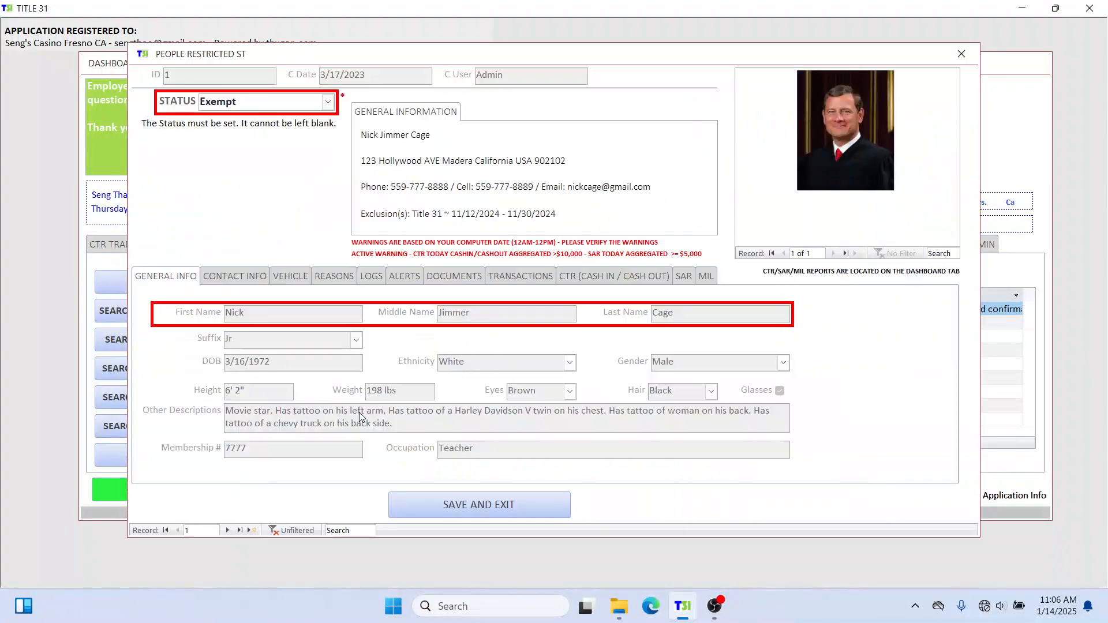
pyautogui.click(327, 102)
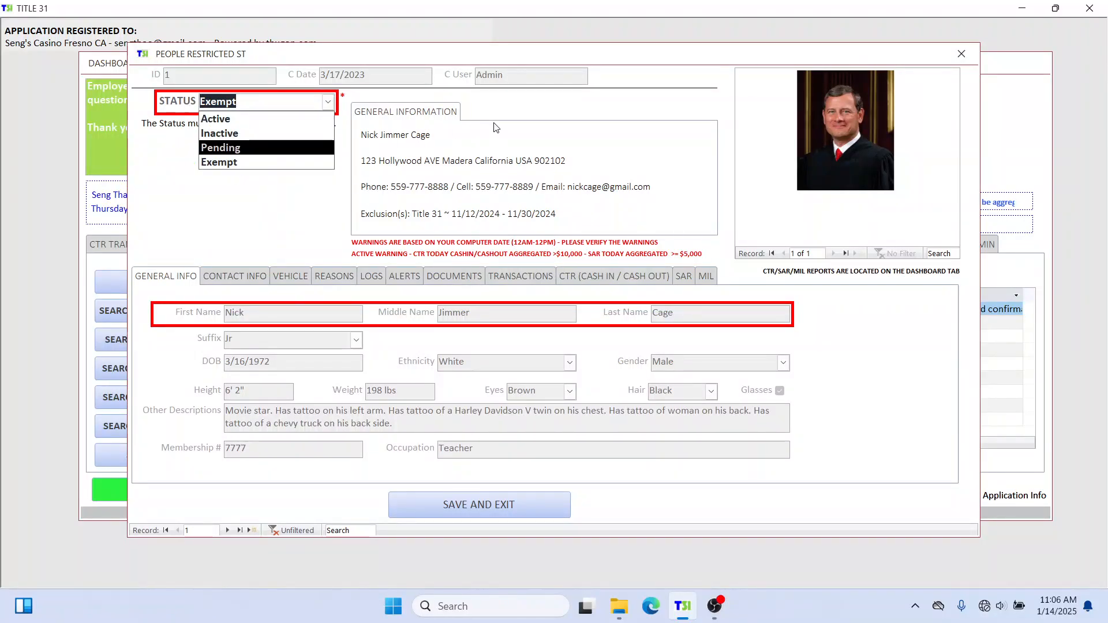
pyautogui.click(601, 109)
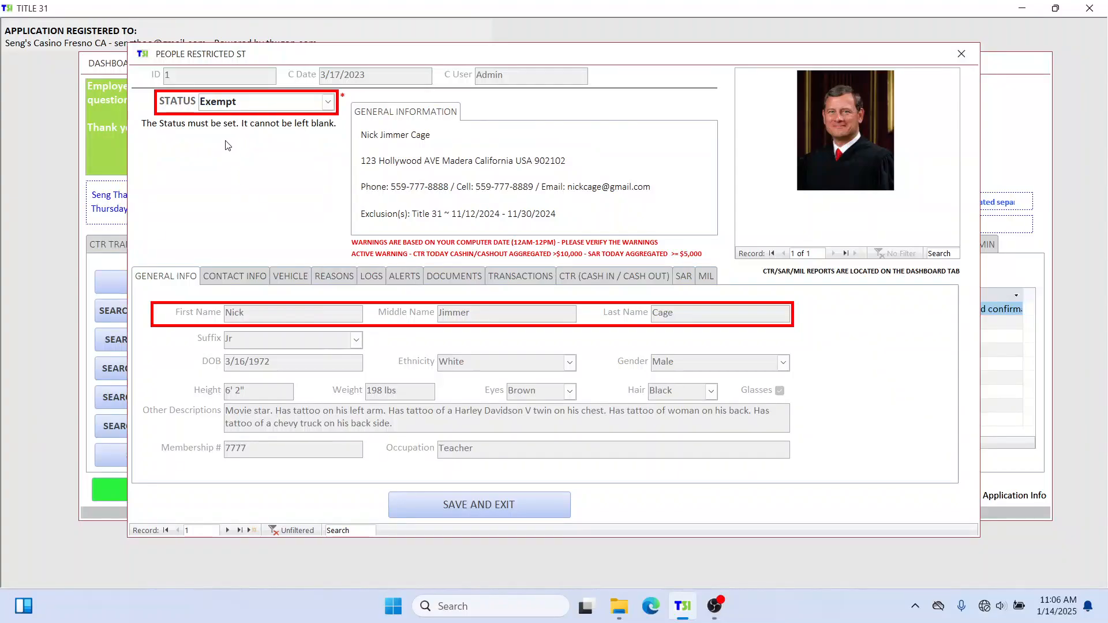
# Browse forward six records and back five, then close the People Restricted form.
pyautogui.click(227, 530)
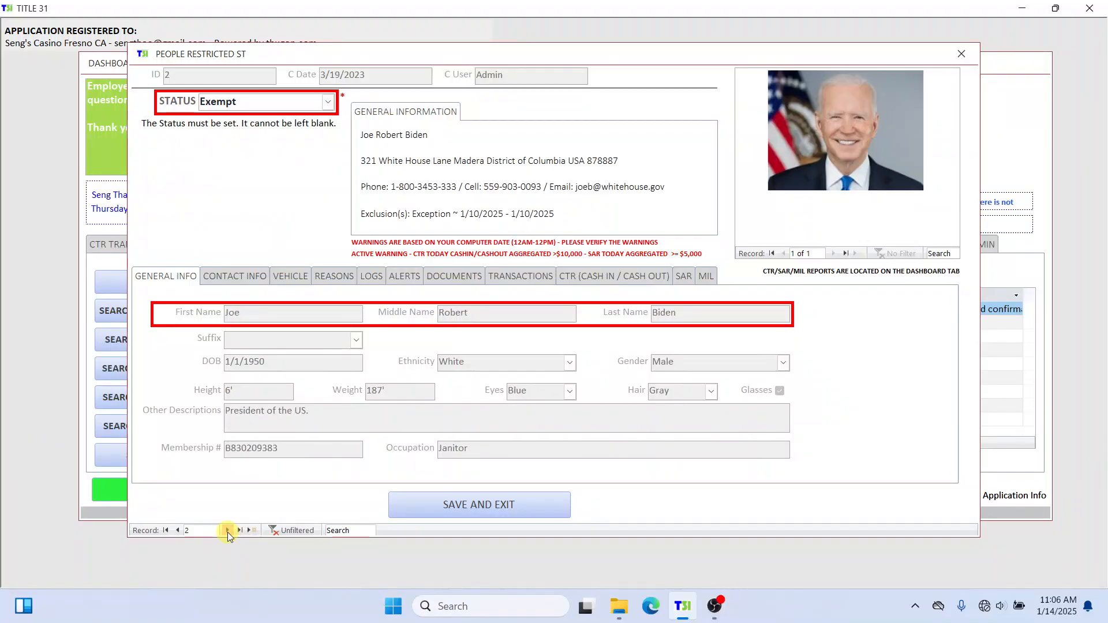
pyautogui.click(227, 530)
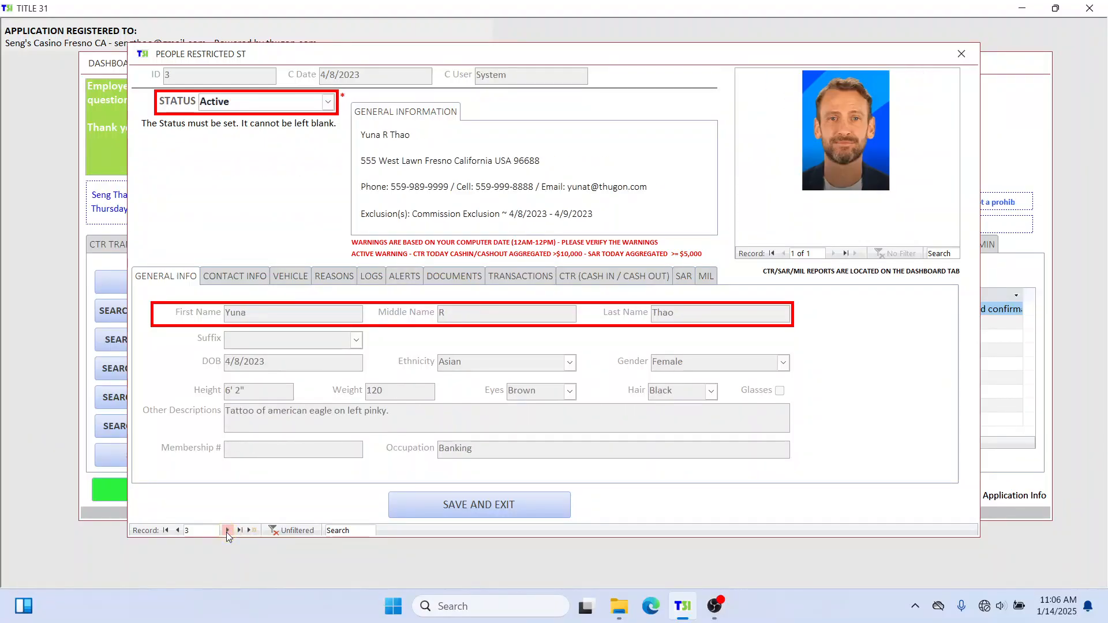
pyautogui.click(227, 530)
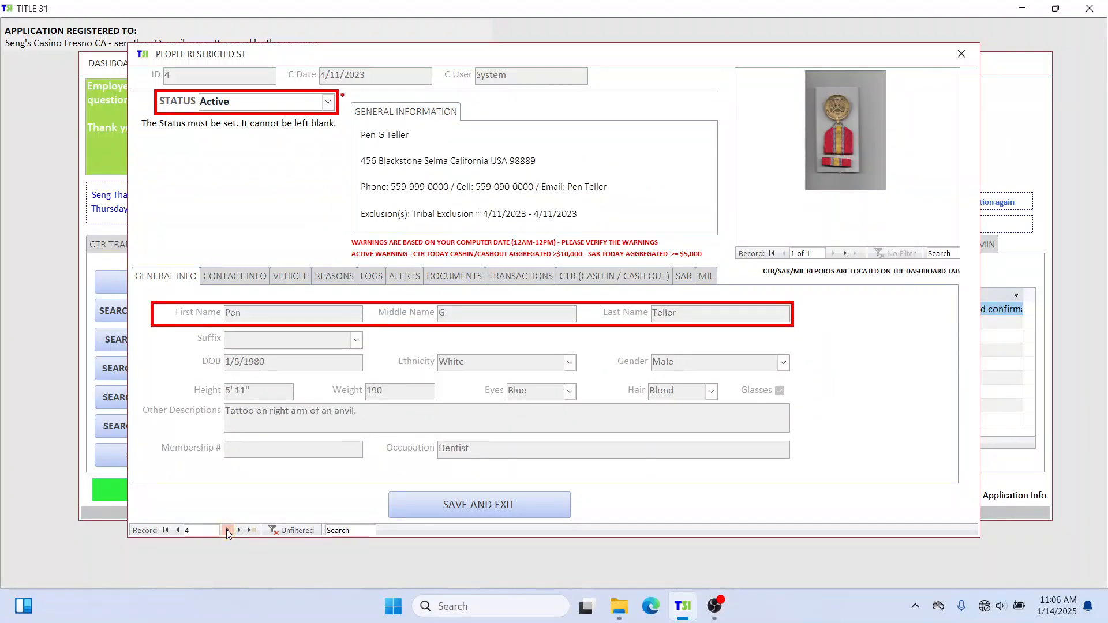
pyautogui.click(227, 530)
pyautogui.click(227, 530)
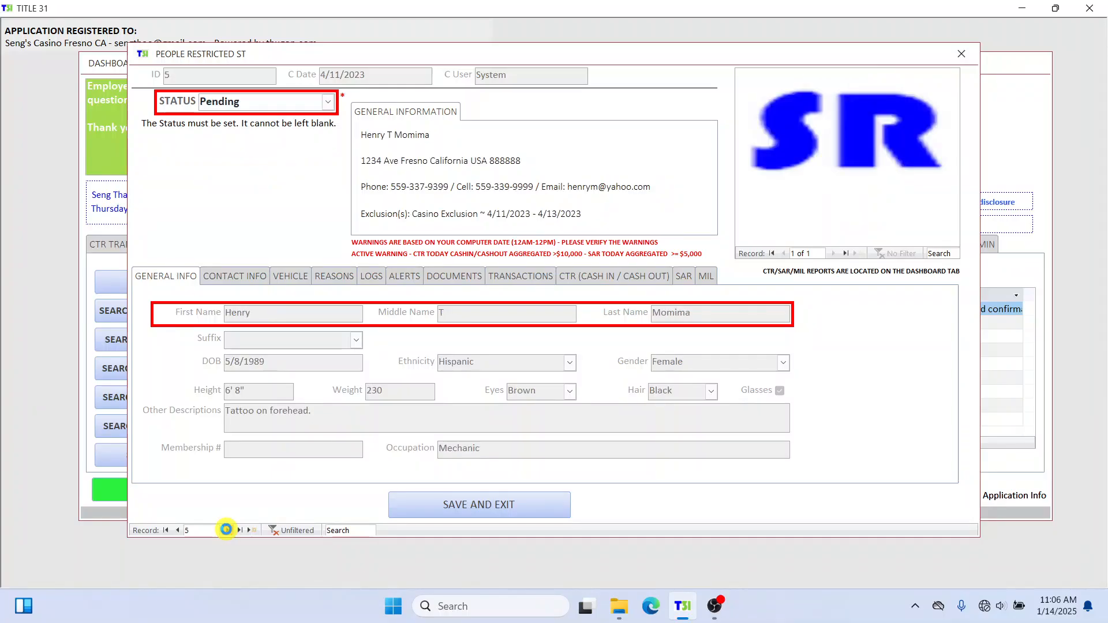
pyautogui.click(227, 530)
pyautogui.click(177, 530)
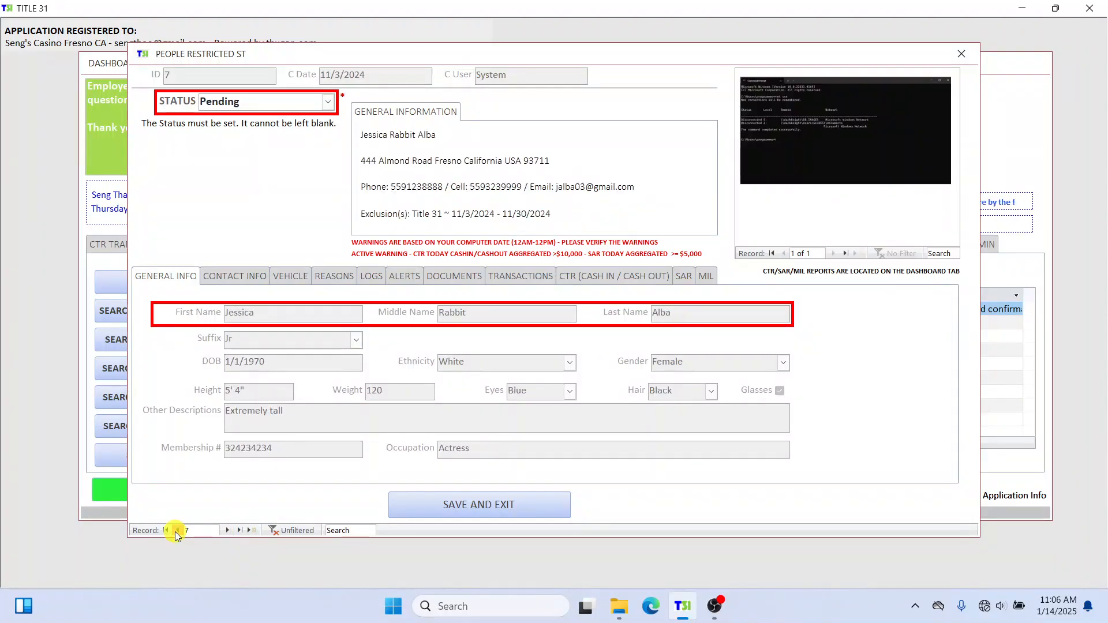
pyautogui.click(178, 530)
pyautogui.click(178, 530)
pyautogui.click(177, 530)
pyautogui.click(178, 530)
pyautogui.click(177, 530)
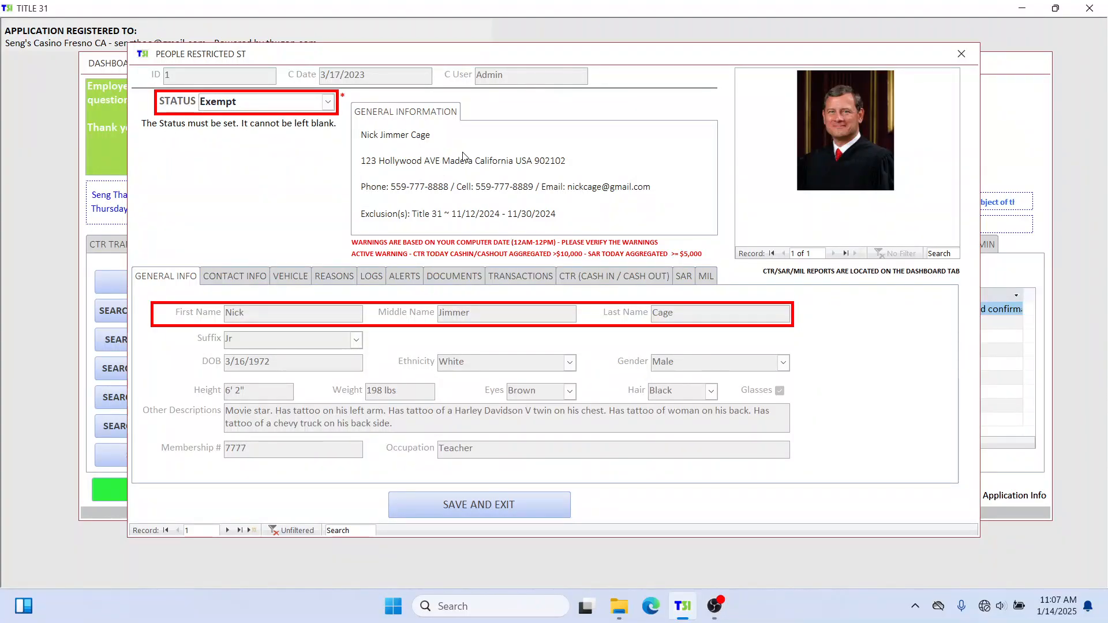
pyautogui.click(956, 58)
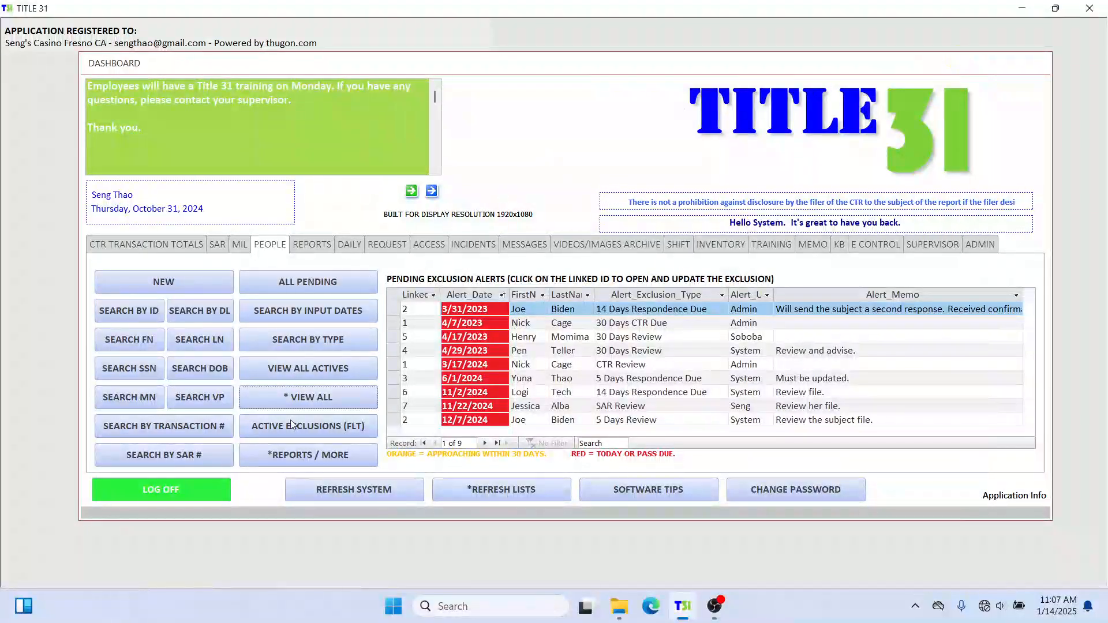
pyautogui.click(317, 453)
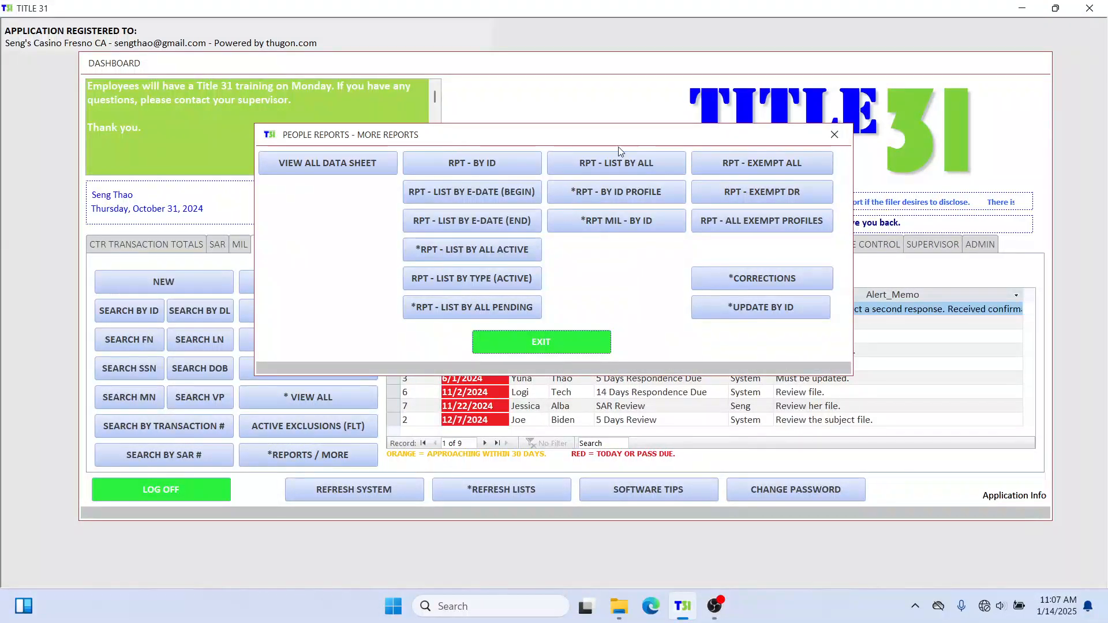
pyautogui.moveTo(588, 135); pyautogui.dragTo(721, 66)
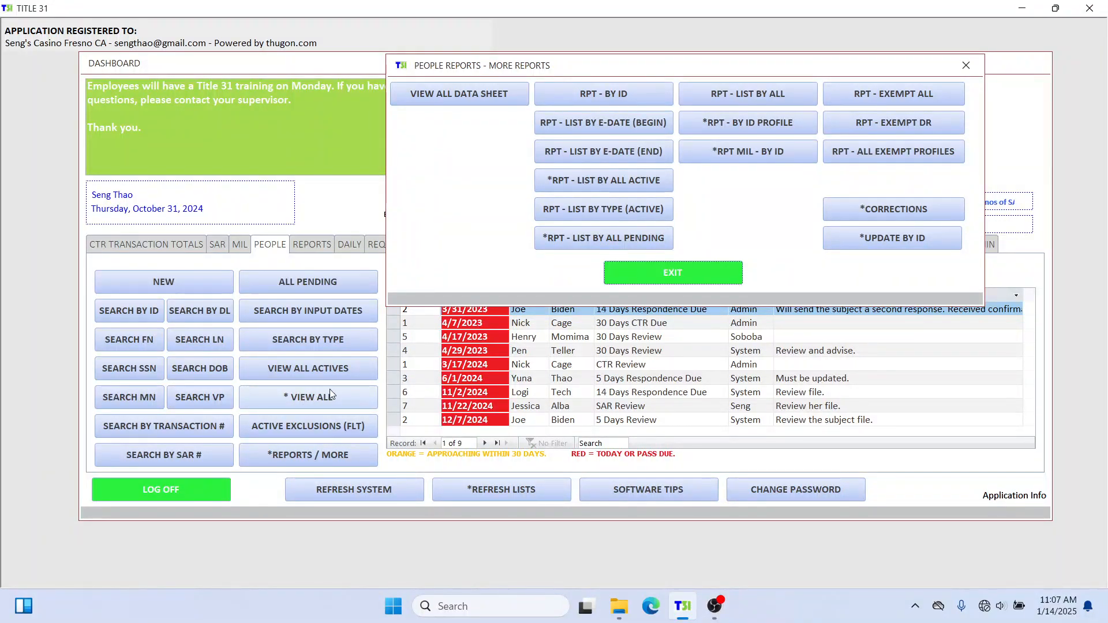
pyautogui.click(919, 92)
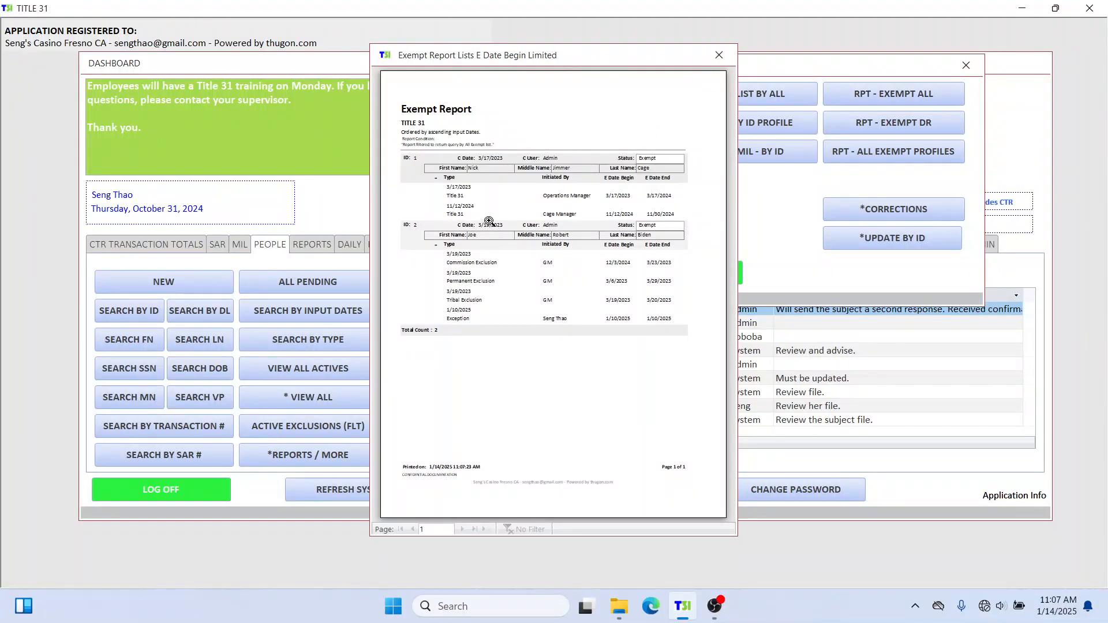
pyautogui.click(718, 55)
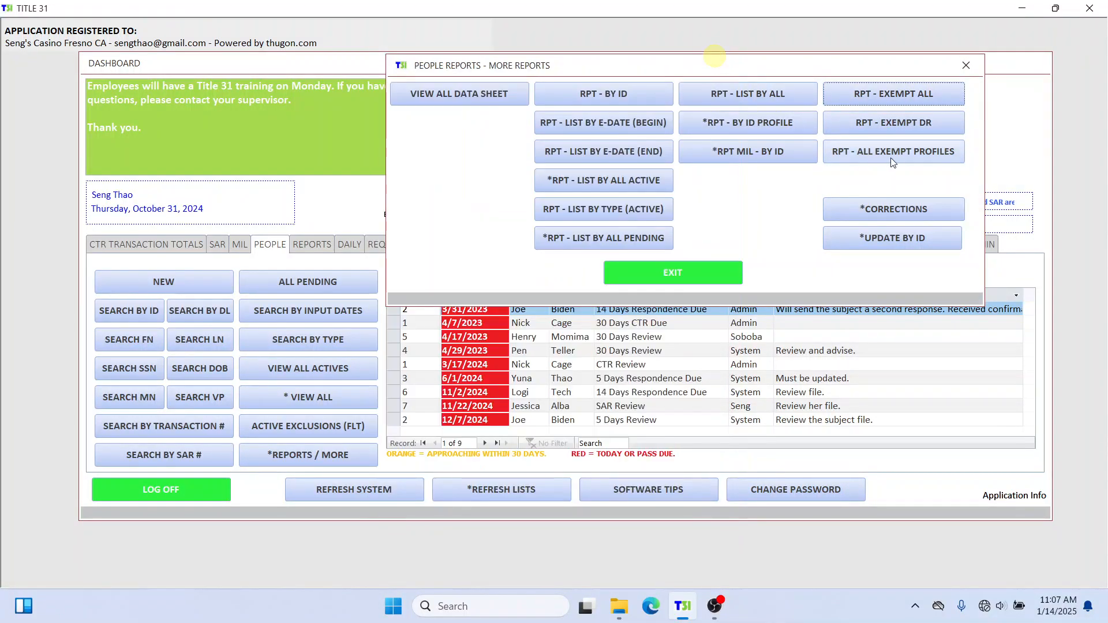
pyautogui.click(920, 150)
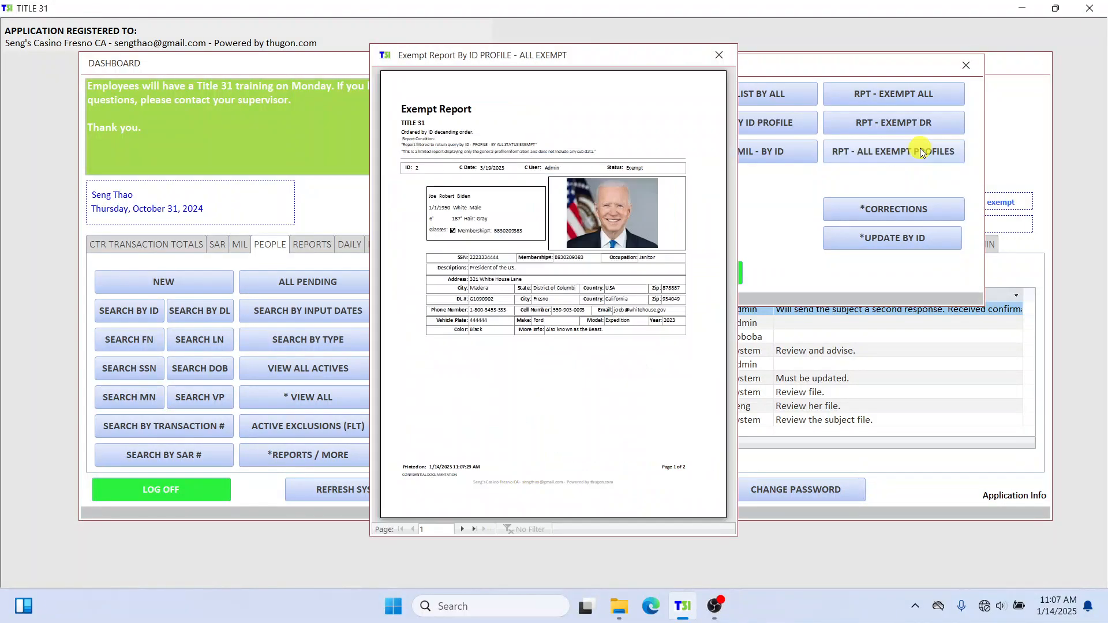
pyautogui.click(718, 55)
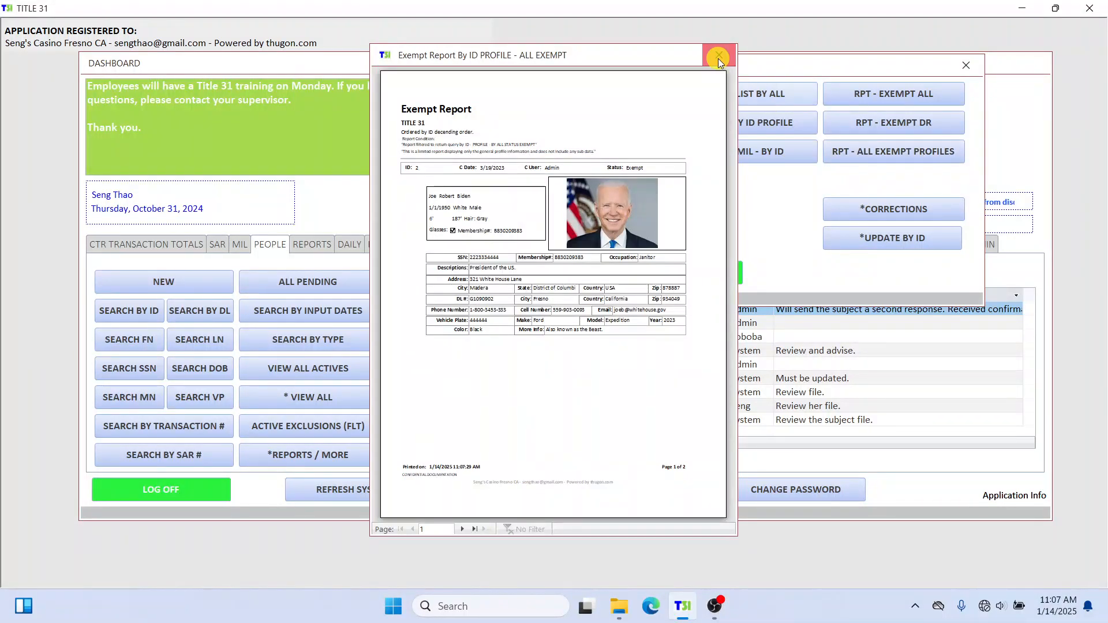
pyautogui.click(921, 126)
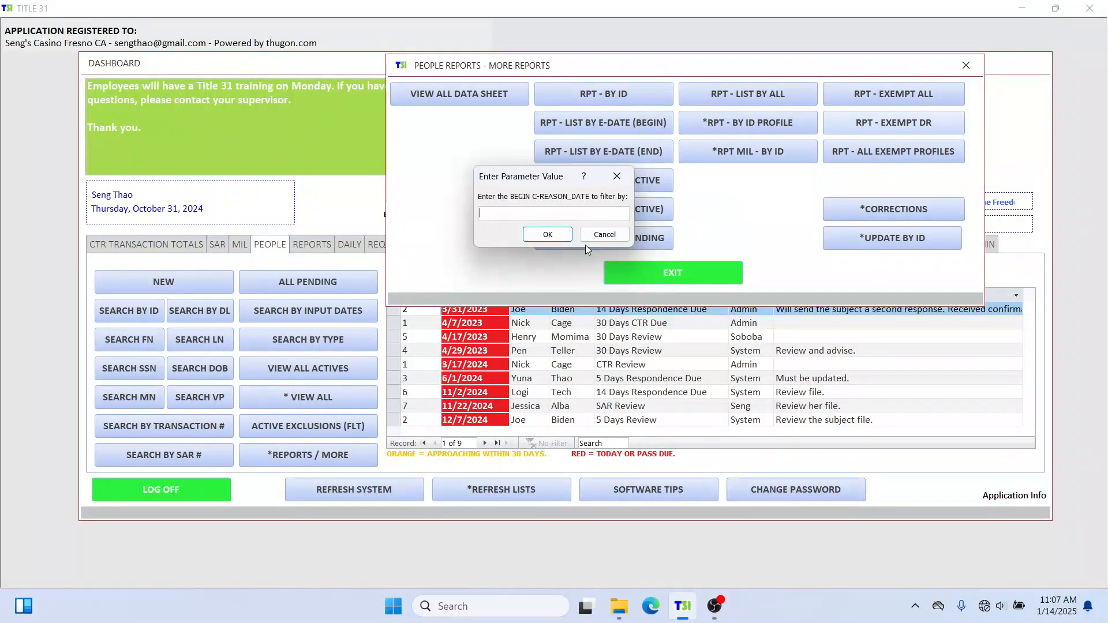
pyautogui.click(574, 216)
pyautogui.press('Return')
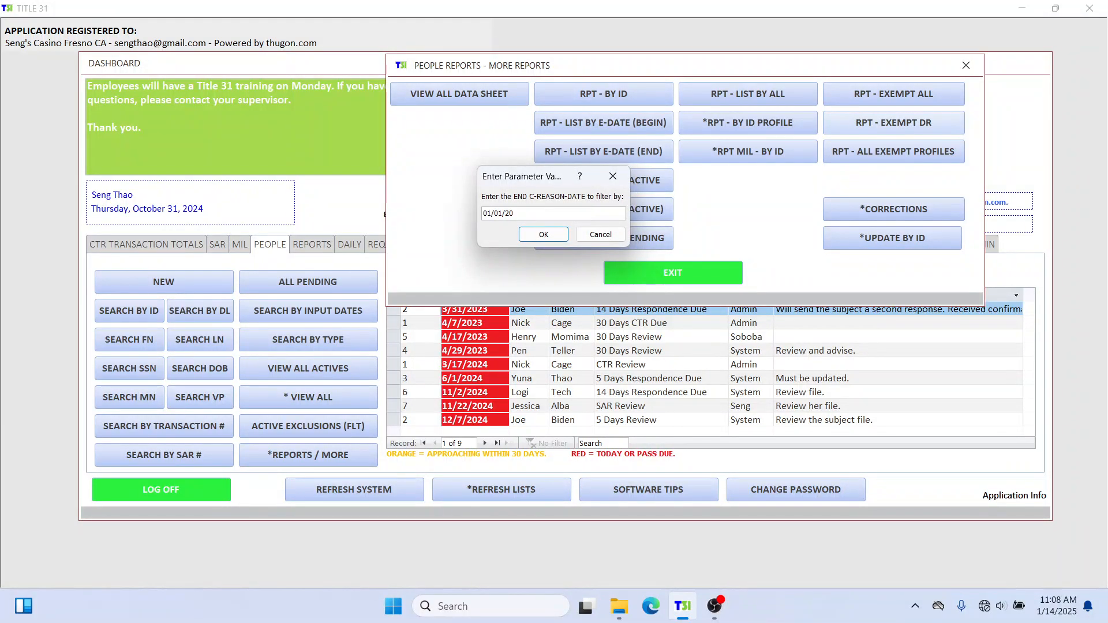
pyautogui.press('Return')
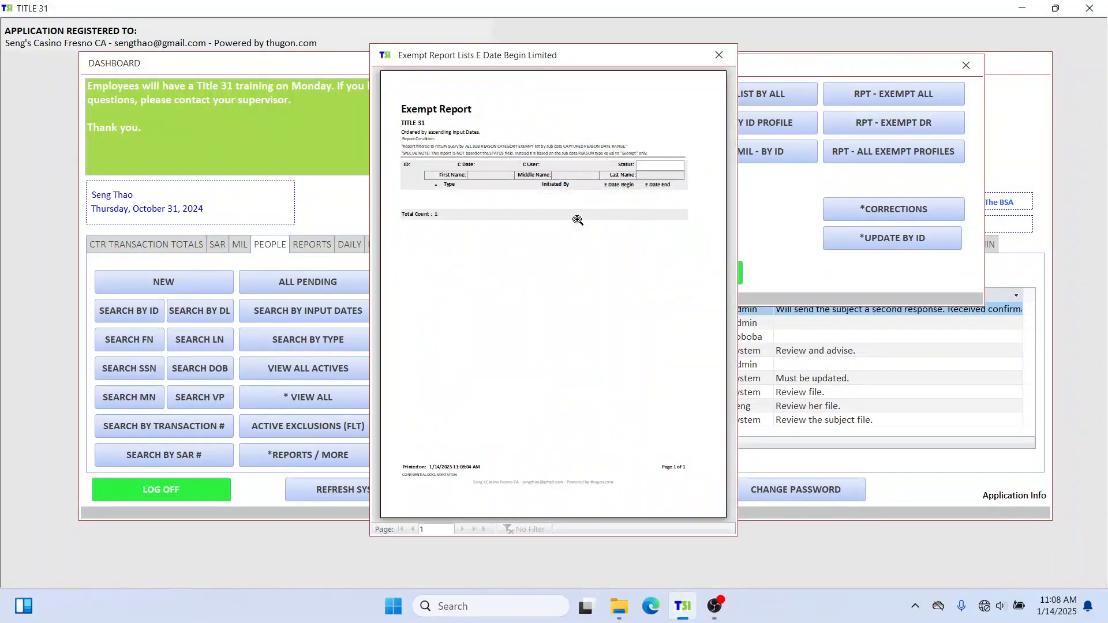
pyautogui.click(718, 55)
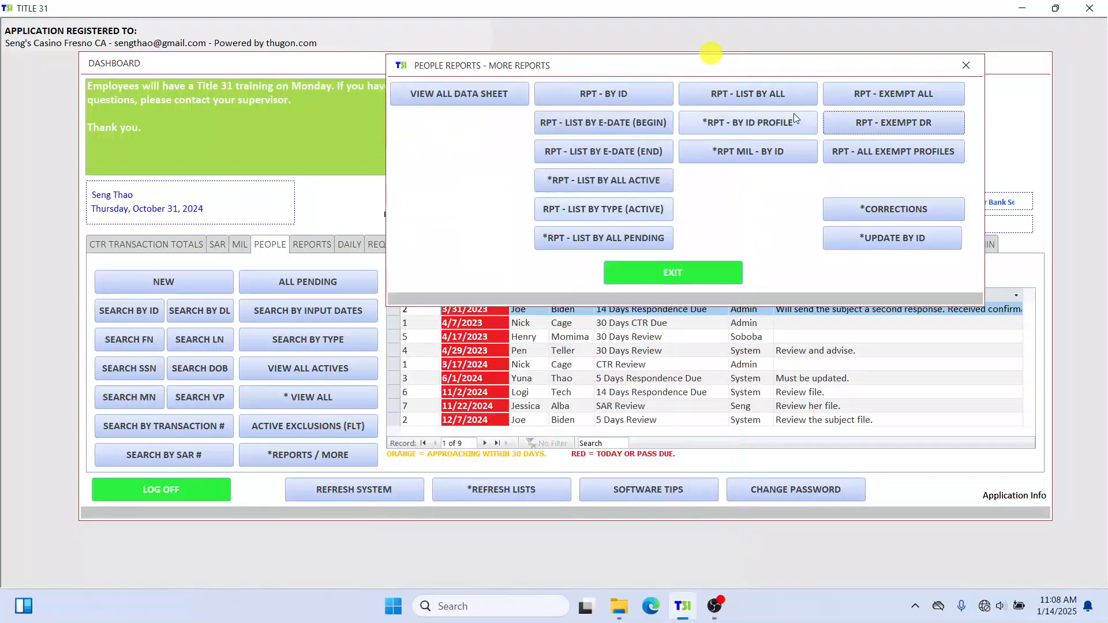
# Run RPT - EXEMPT DR for 01/01/2000 to 01/01/2029 and close the preview.
pyautogui.click(899, 126)
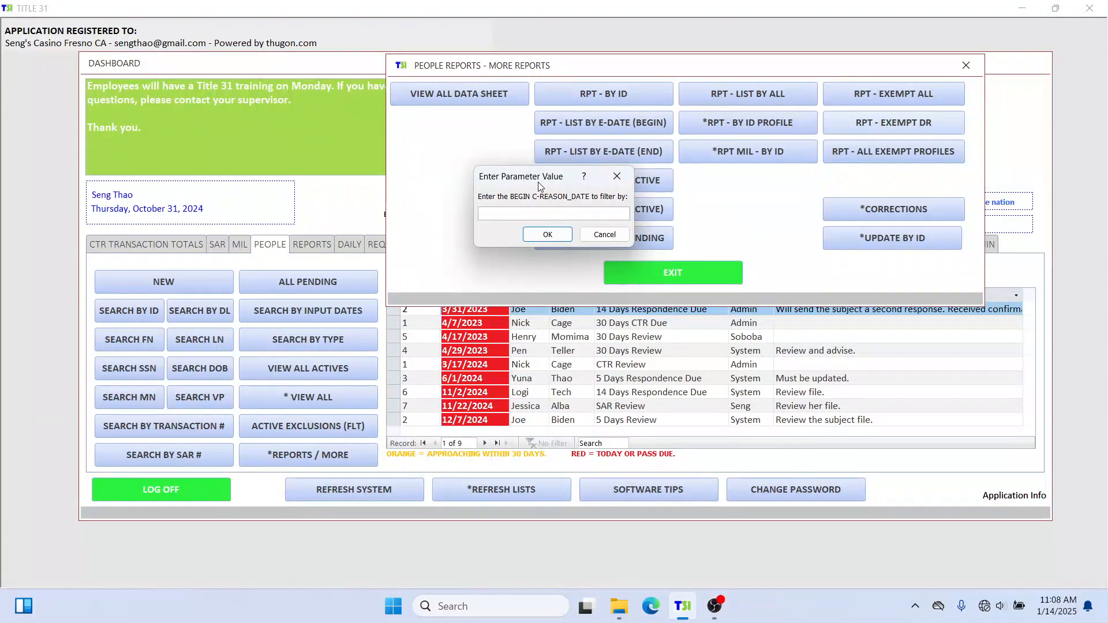
pyautogui.write('01/01/')
pyautogui.press('Return')
pyautogui.write('01/')
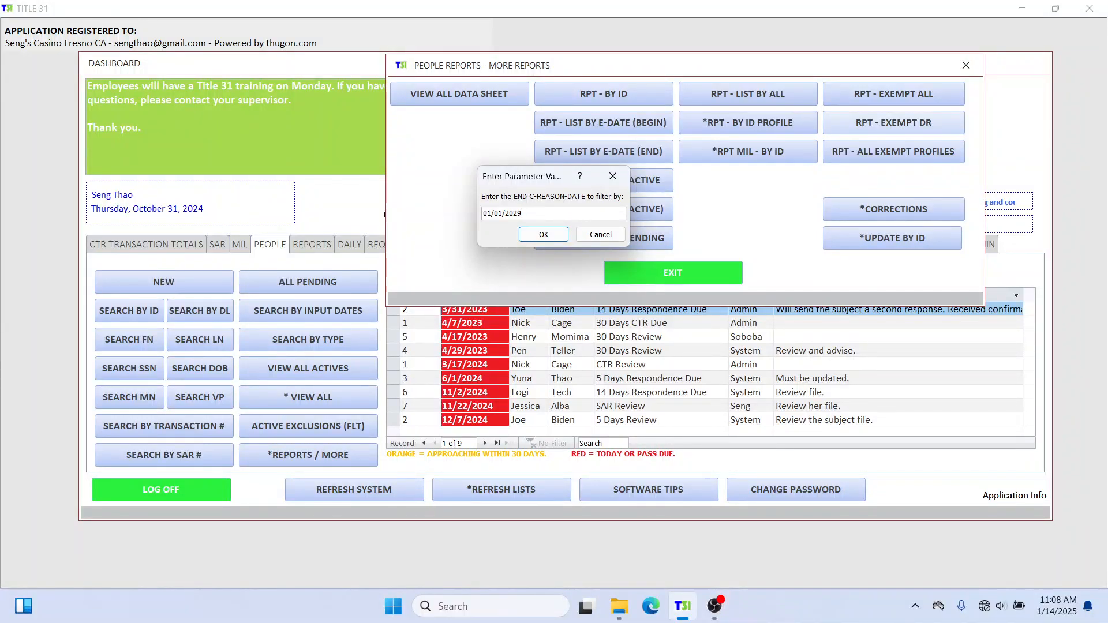
pyautogui.write('01/2029')
pyautogui.press('Return')
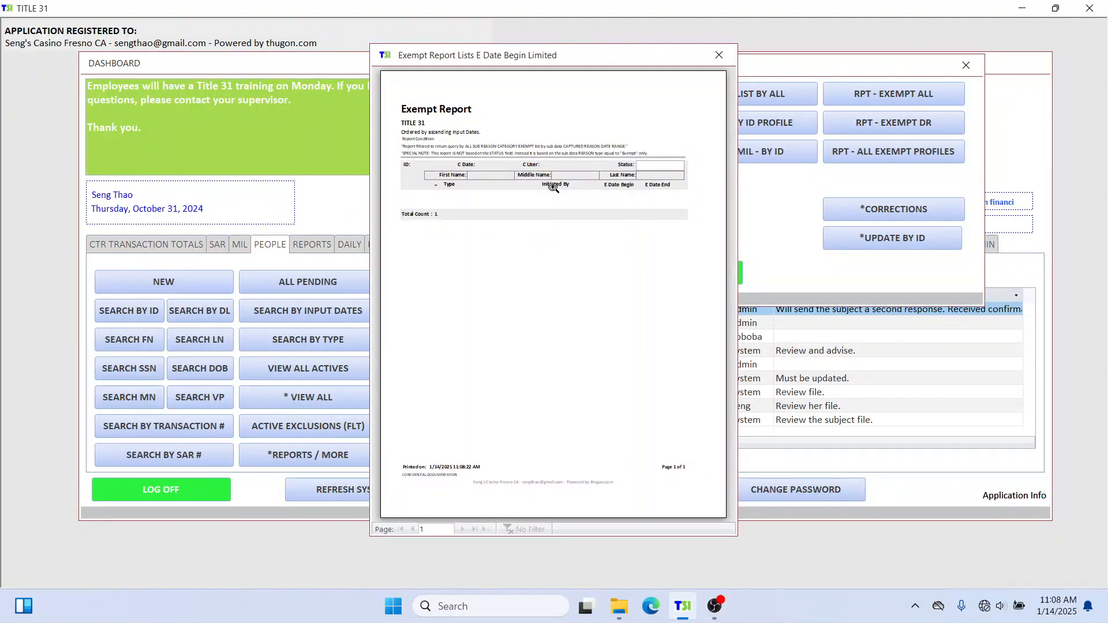
pyautogui.click(718, 55)
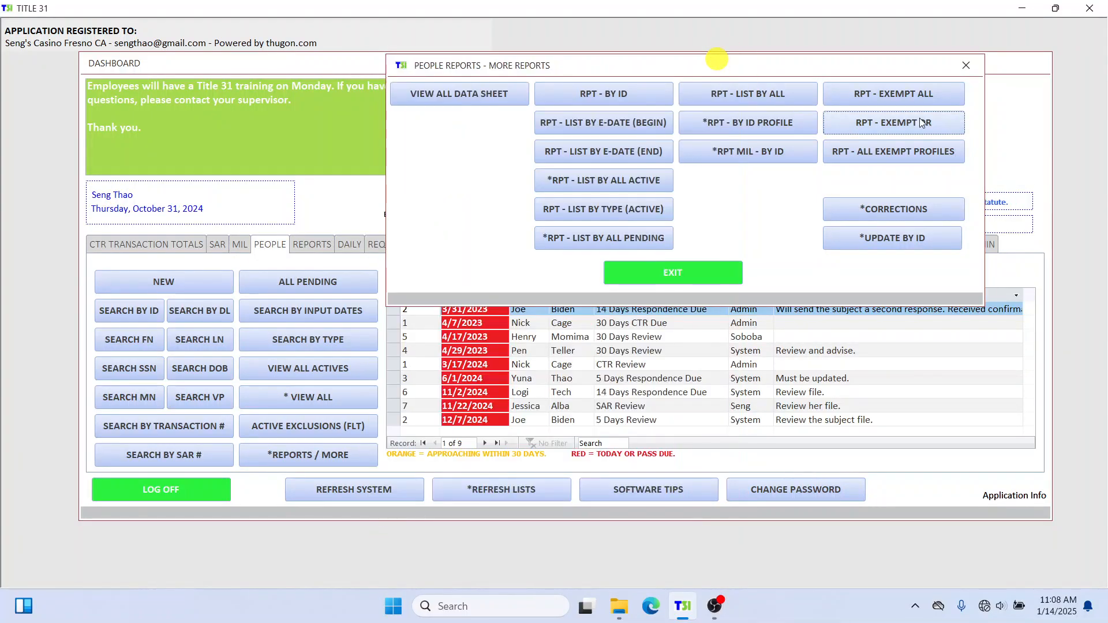
# Rerun RPT - EXEMPT DR for 01/01/2000 to 01/01/2055, then close it and the More Reports dialog.
pyautogui.click(917, 124)
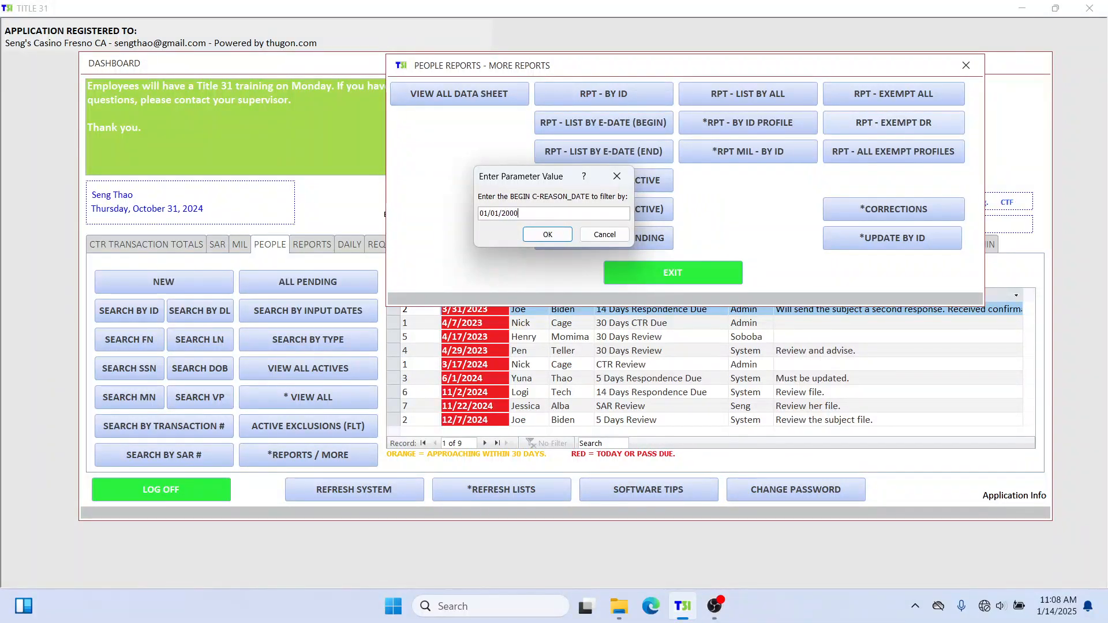
pyautogui.press('Return')
pyautogui.write('01/01/2055')
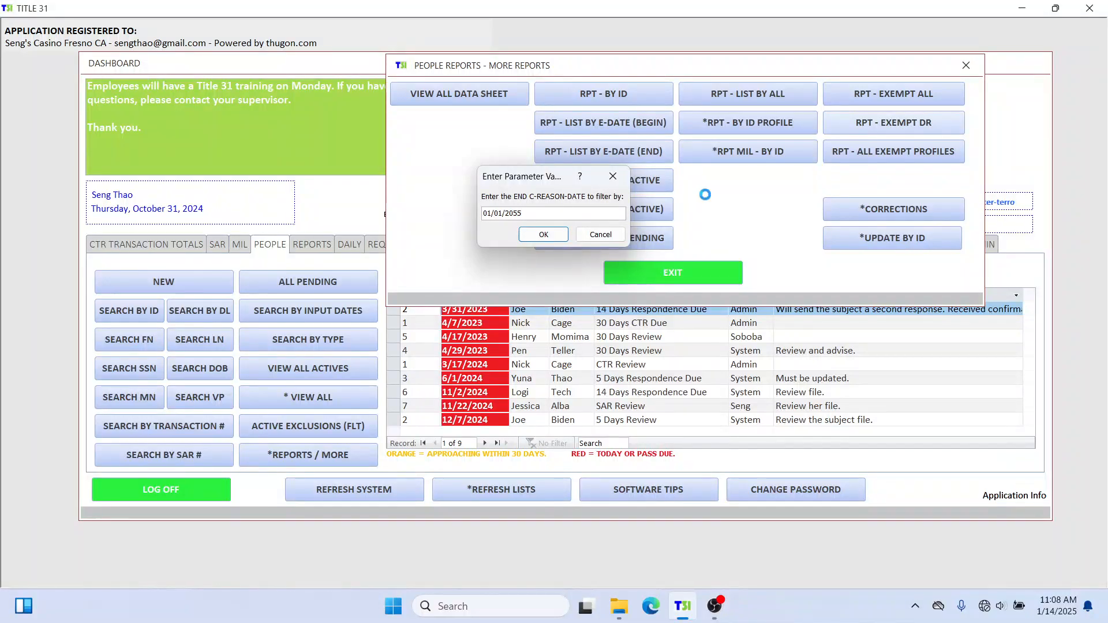
pyautogui.press('Return')
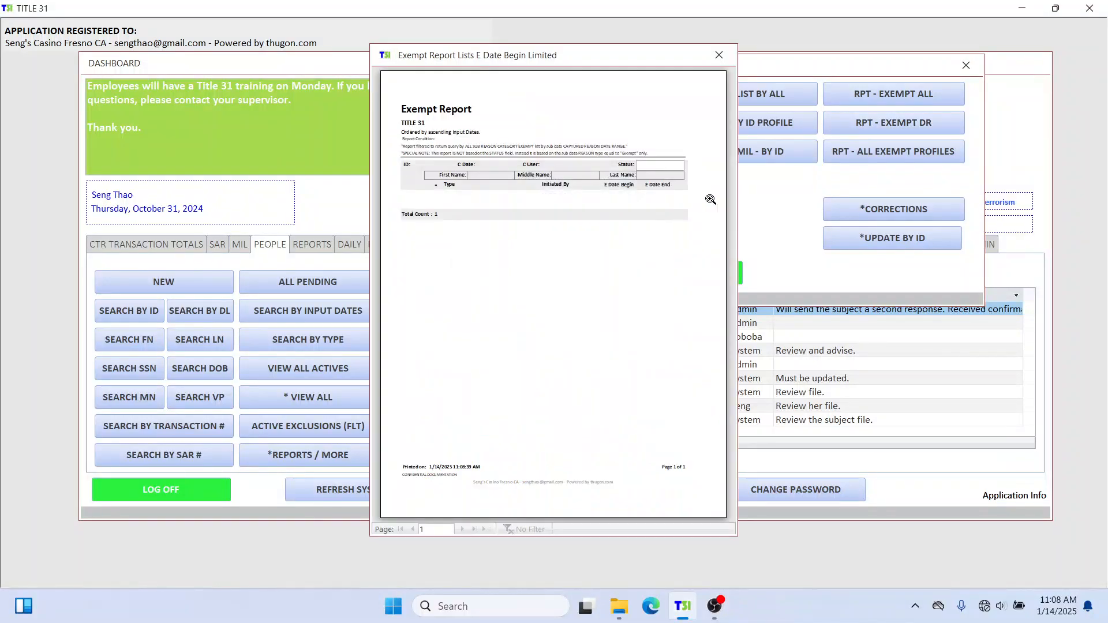
pyautogui.click(728, 60)
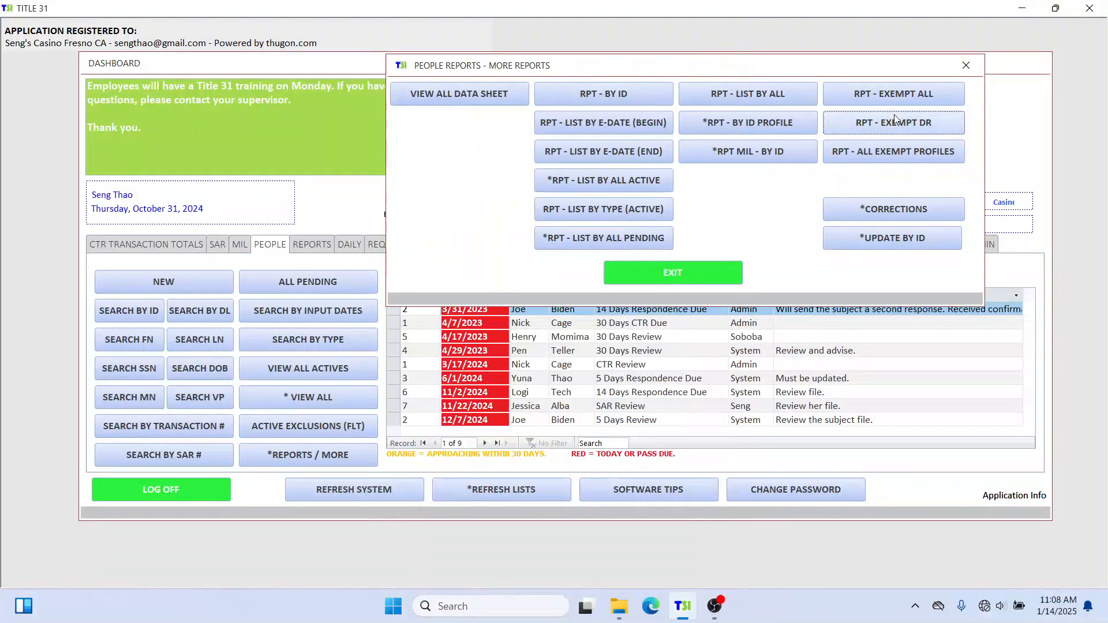
pyautogui.click(965, 66)
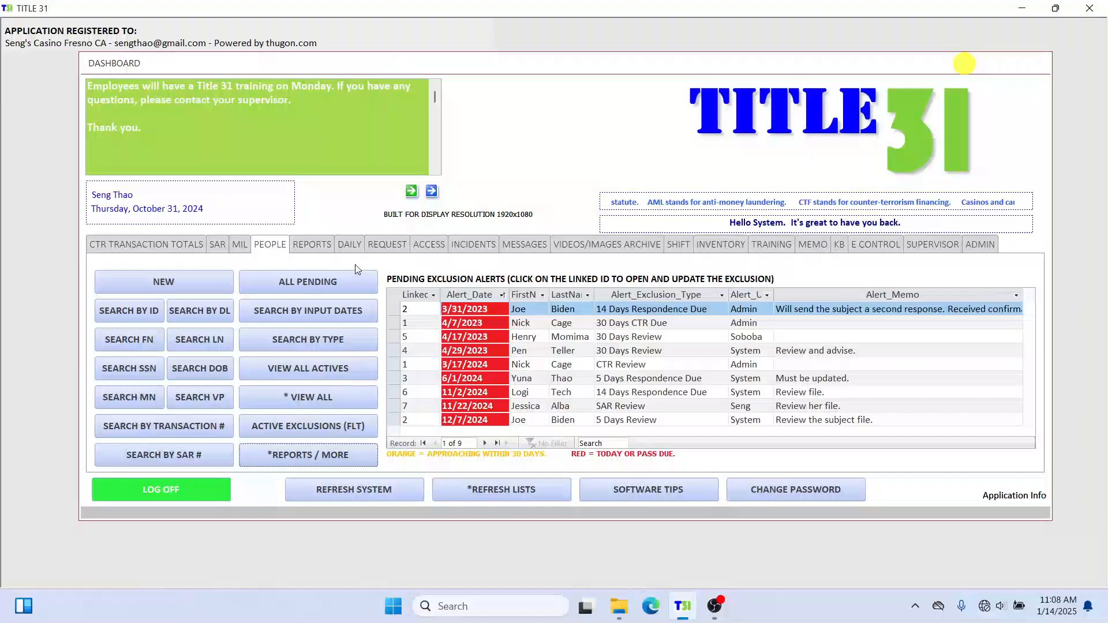
# Open the first record via * VIEW ALL and show its REASONS tab with two exclusion entries.
pyautogui.click(283, 395)
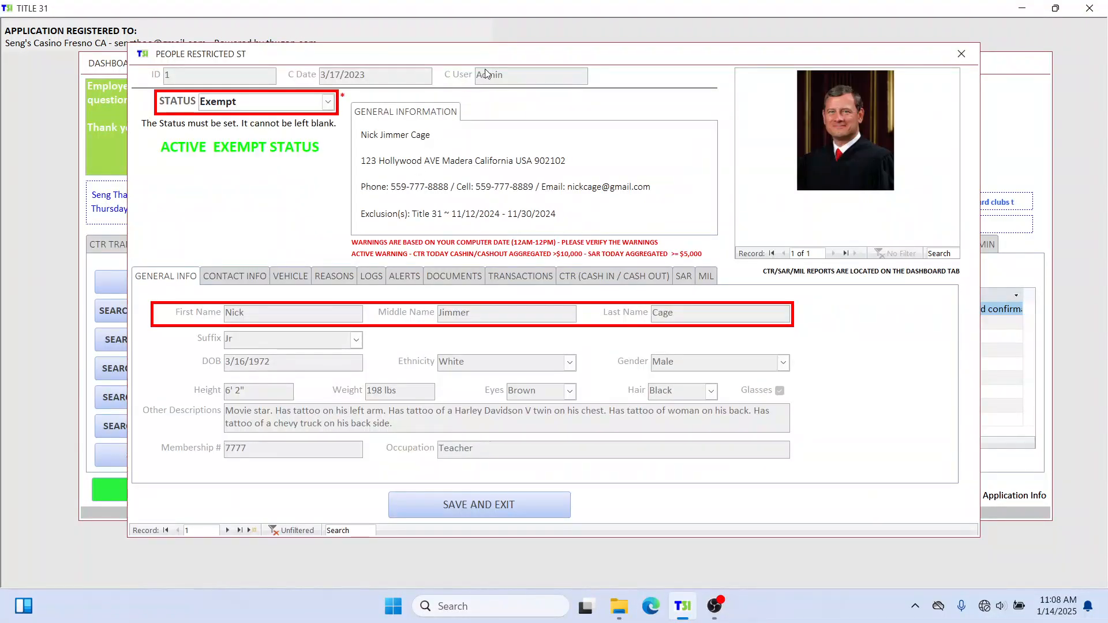
pyautogui.moveTo(498, 57); pyautogui.dragTo(475, 61)
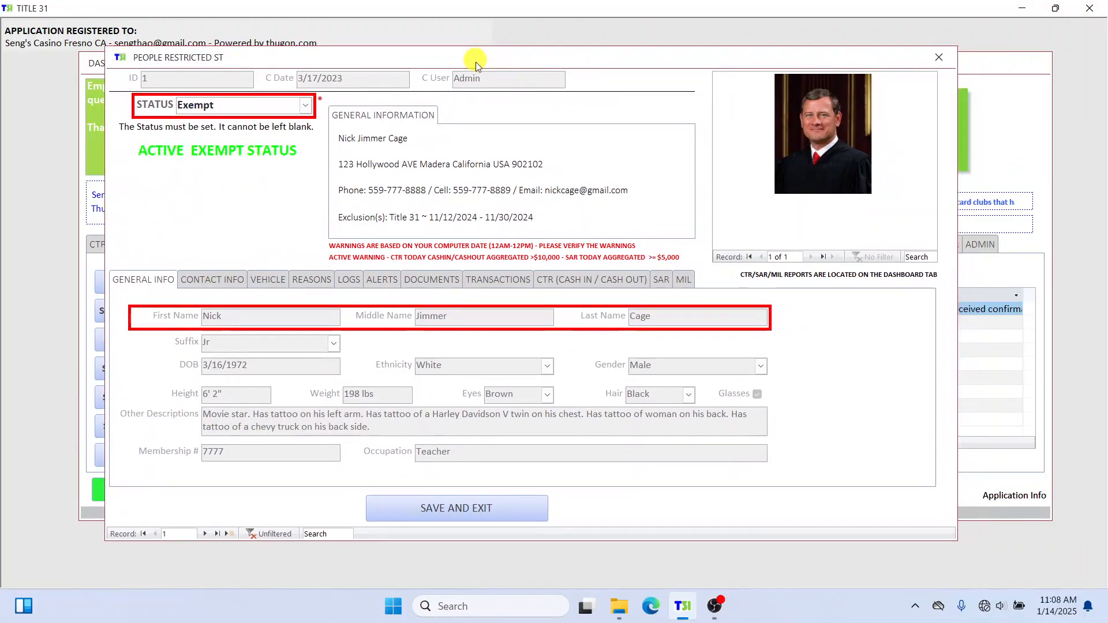
pyautogui.click(317, 281)
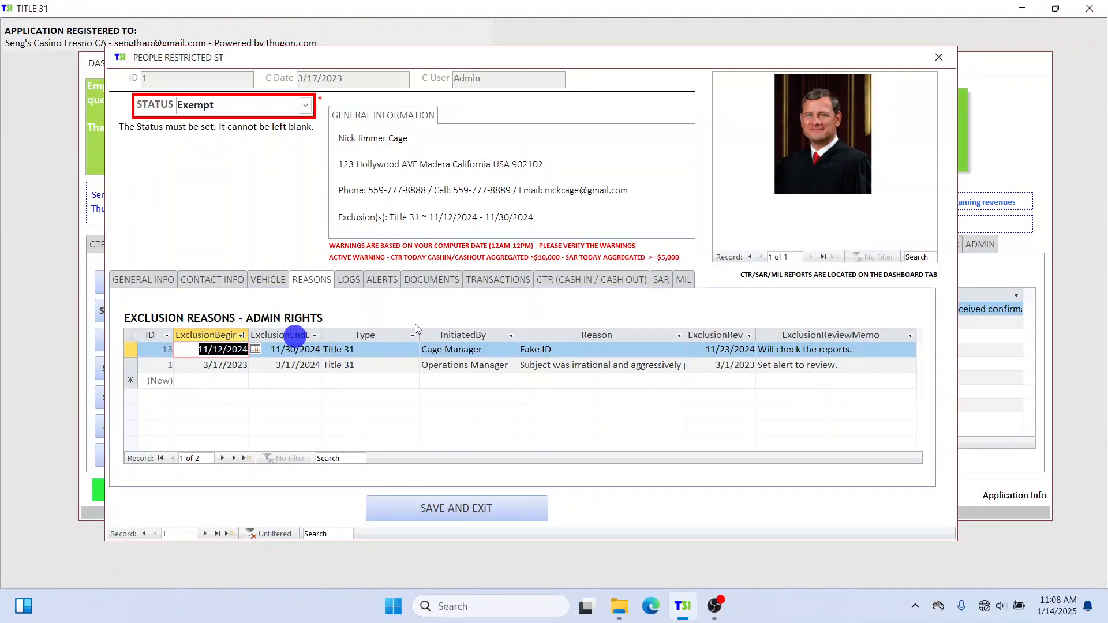
pyautogui.click(578, 174)
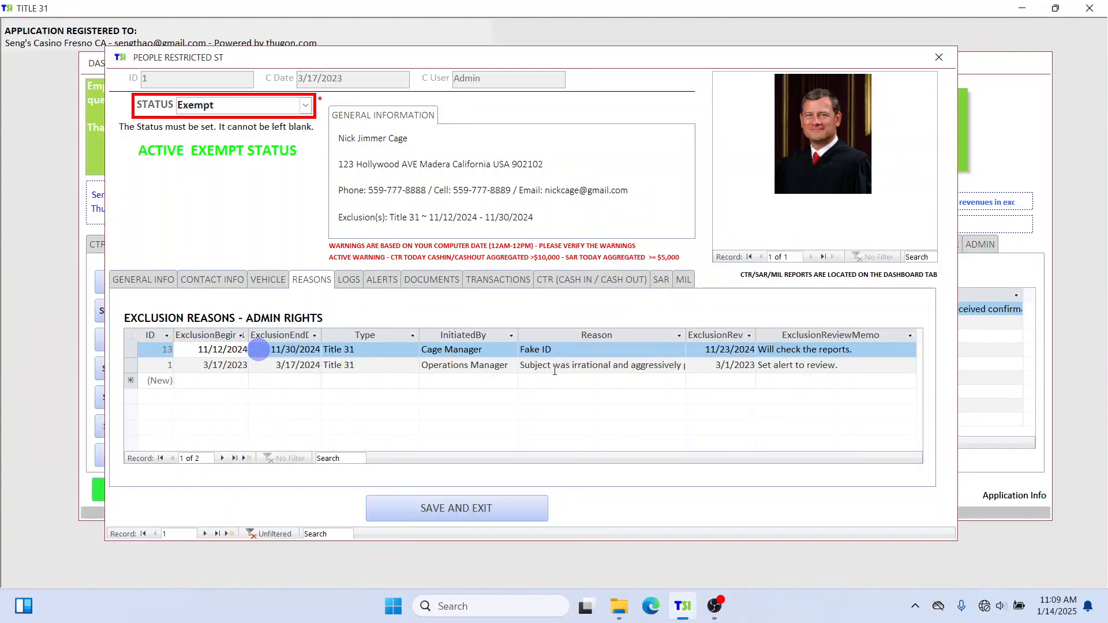
# On the second record, change the 1/10/2025 reason type from Exception to Exempt, then return to record one.
pyautogui.click(203, 534)
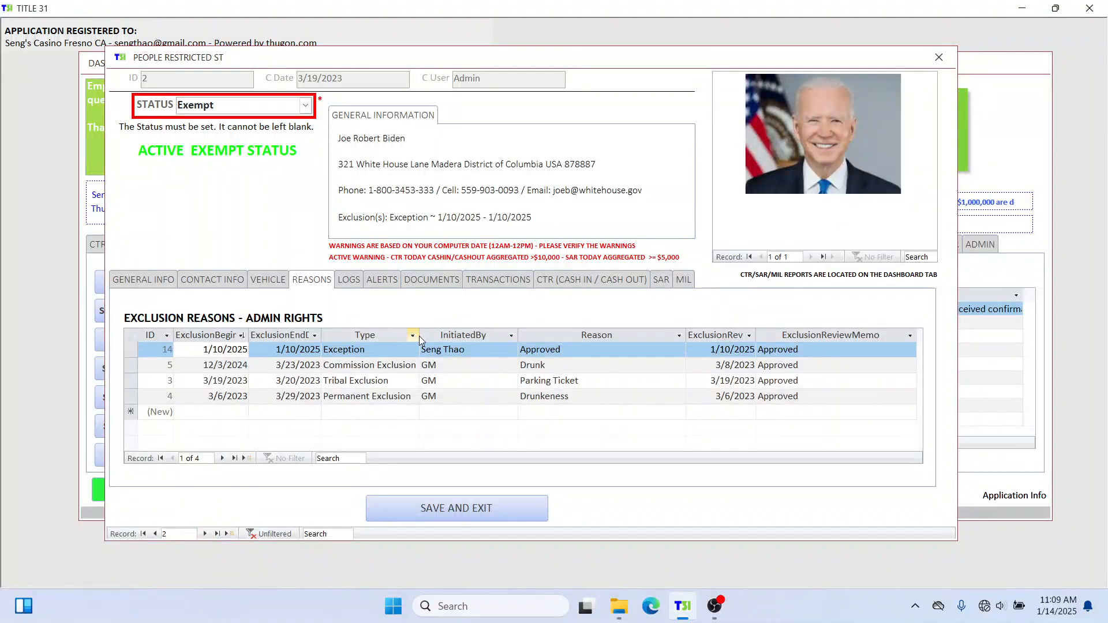
pyautogui.click(404, 349)
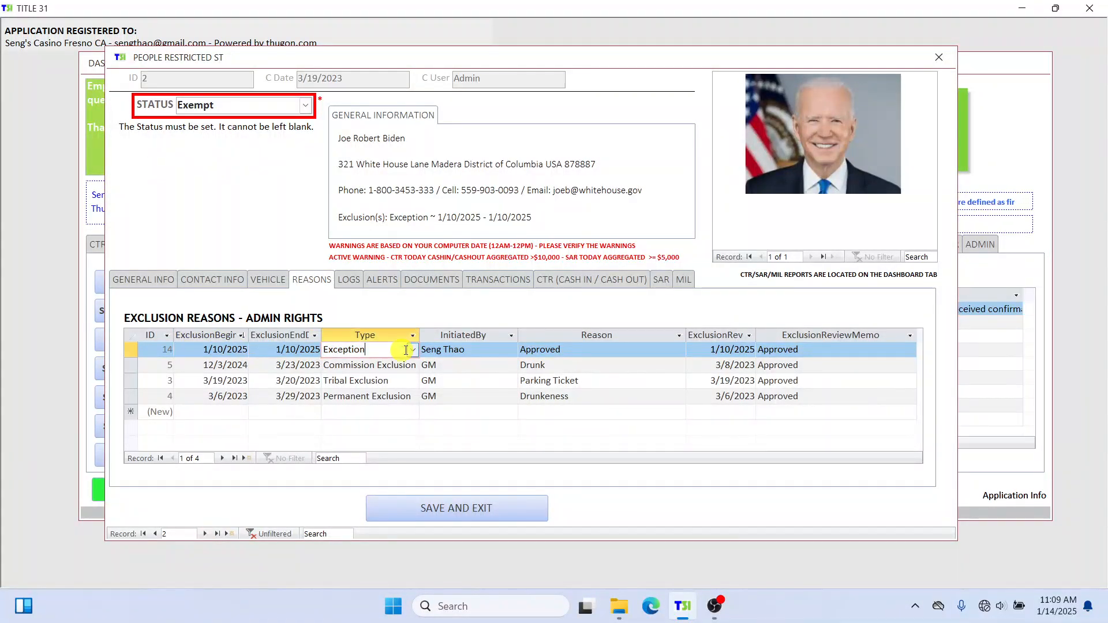
pyautogui.click(417, 349)
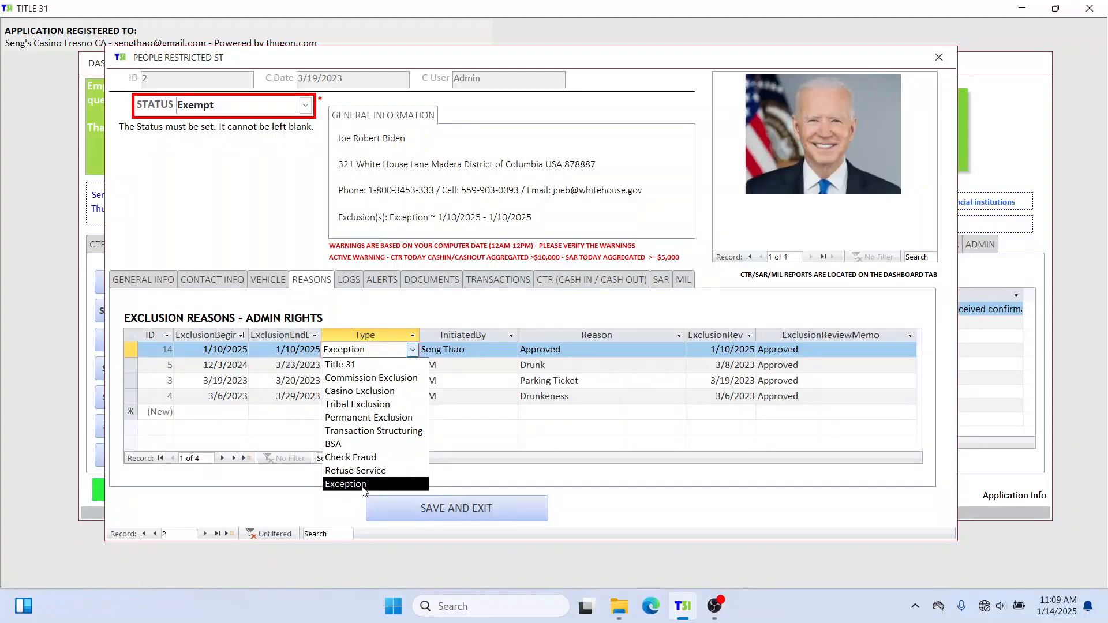
pyautogui.moveTo(374, 349); pyautogui.dragTo(333, 350)
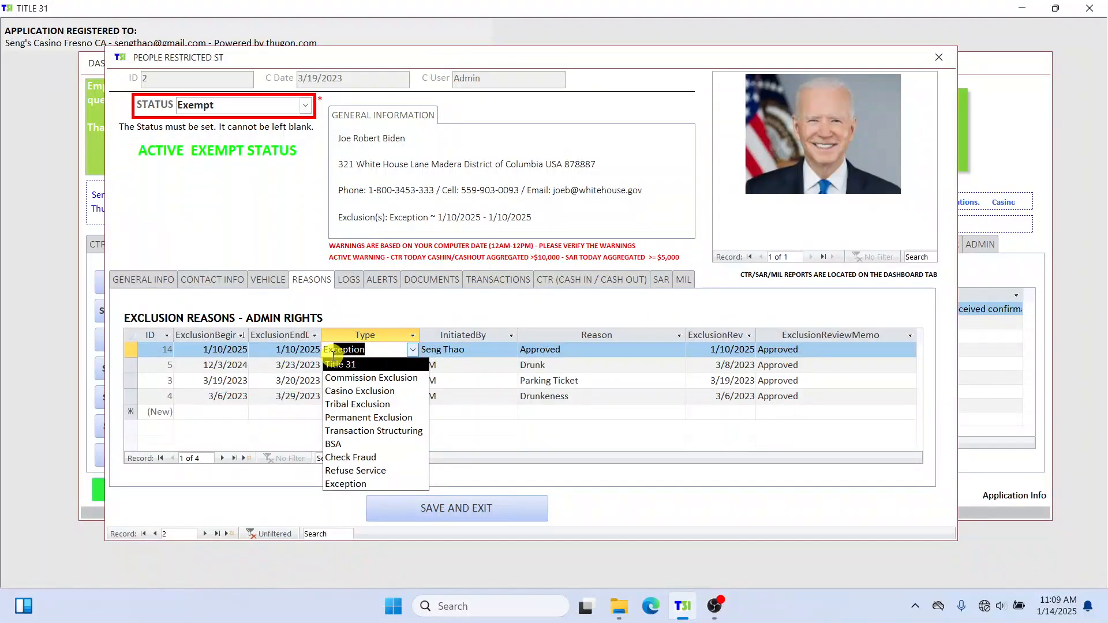
pyautogui.write('empt')
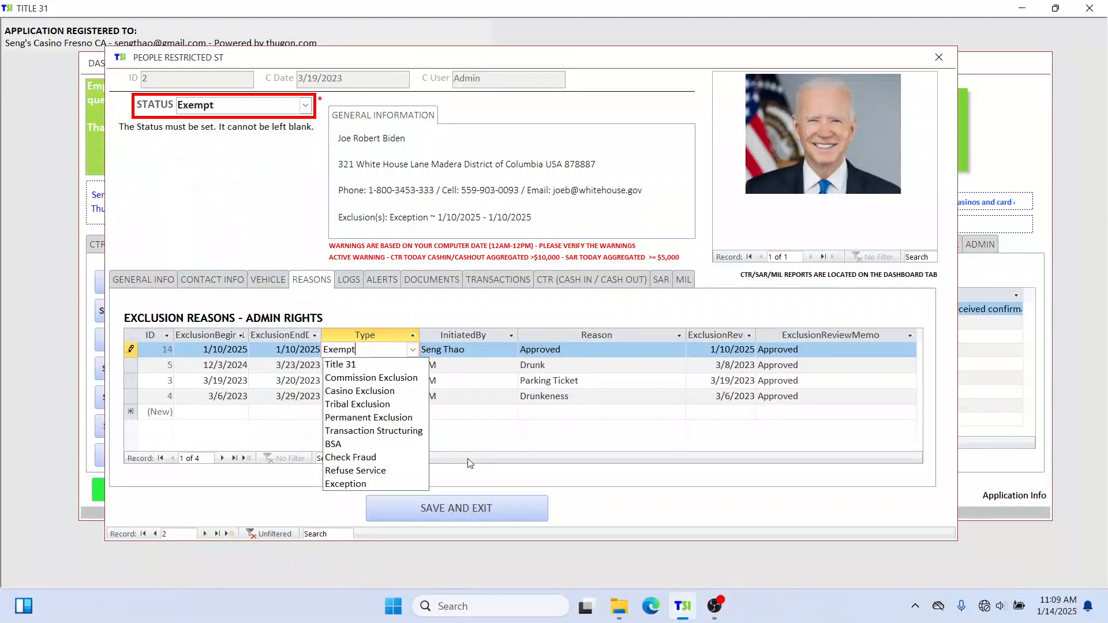
pyautogui.click(470, 364)
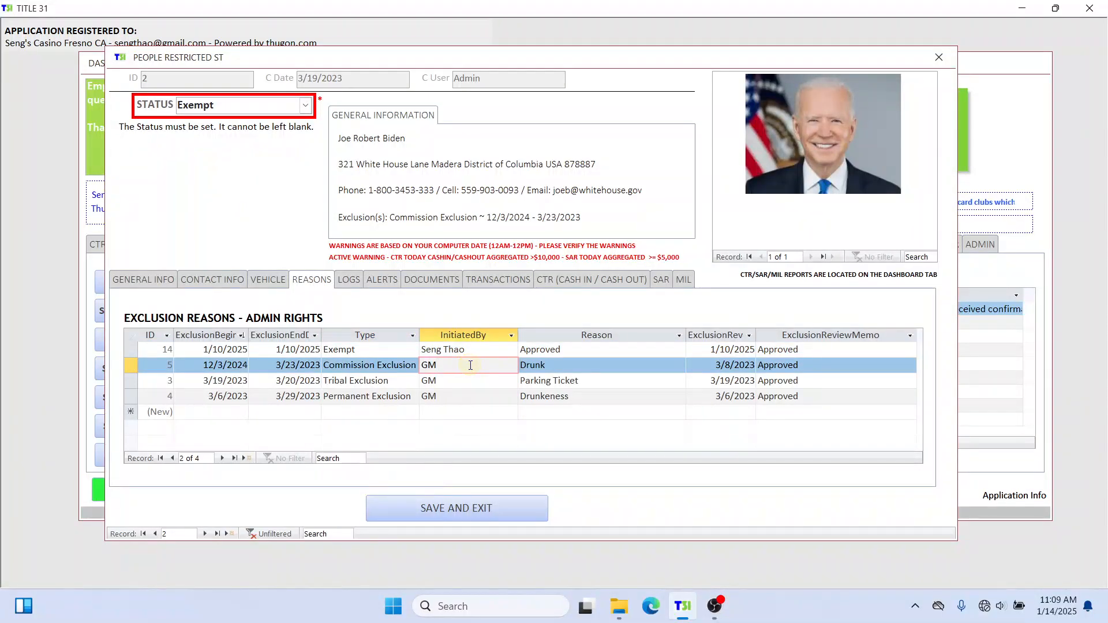
pyautogui.click(154, 533)
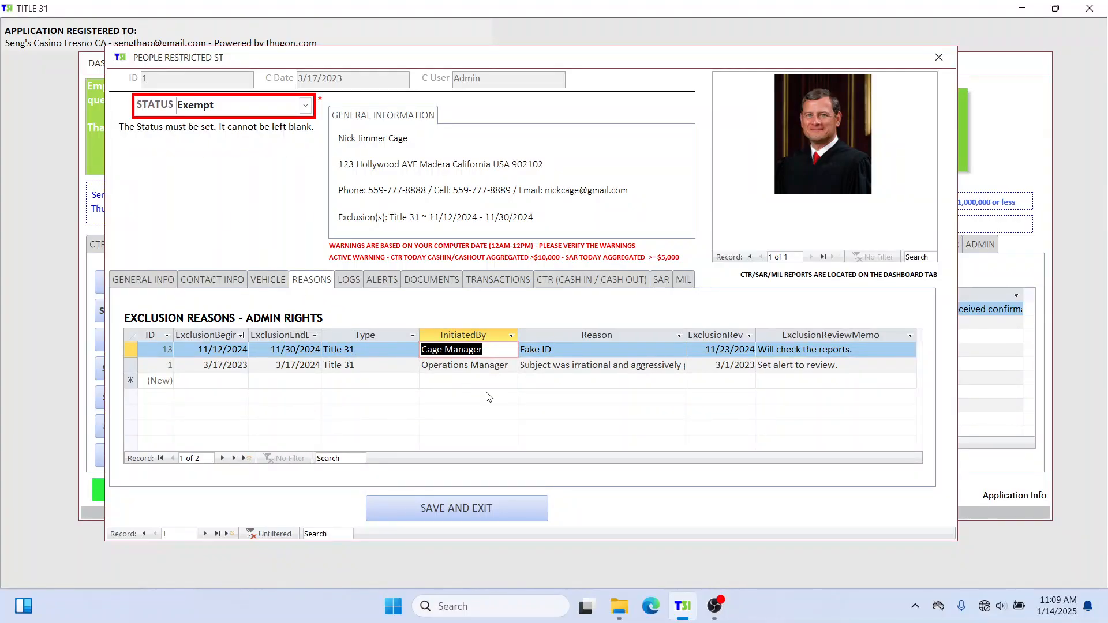
# Start a new reason row dated 1/14/2025–1/14/2025 with type Exempt.
pyautogui.click(230, 376)
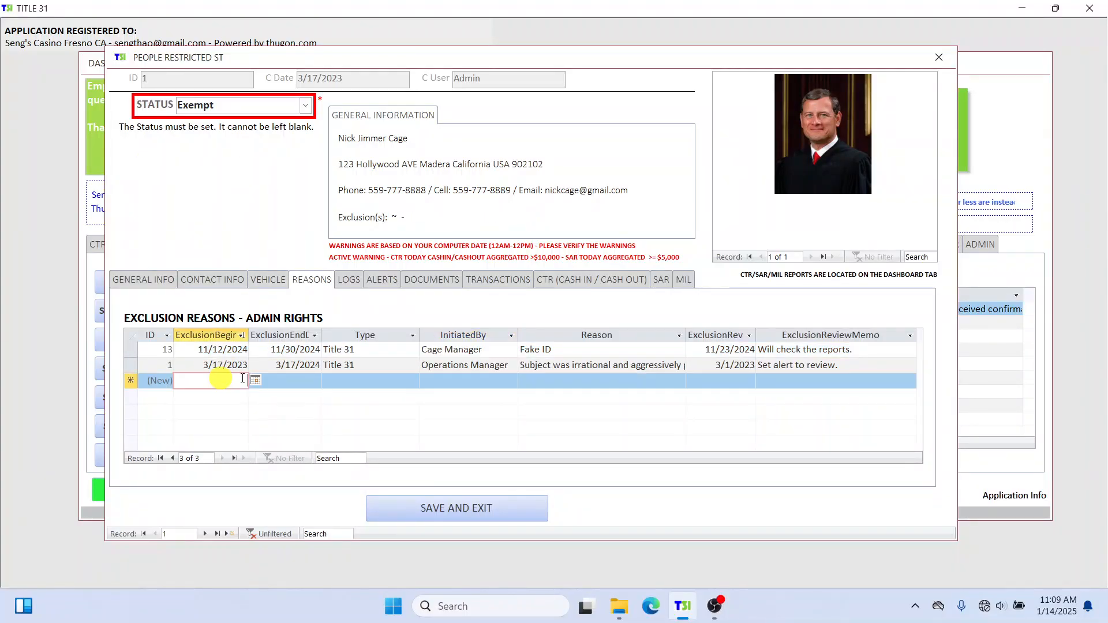
pyautogui.click(255, 379)
pyautogui.click(185, 447)
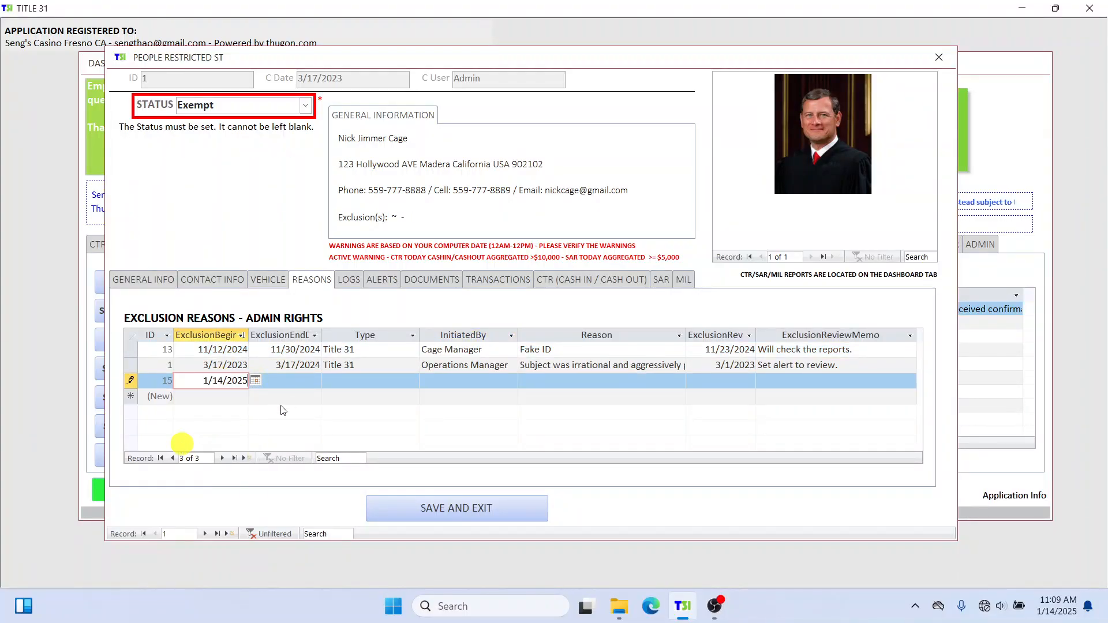
pyautogui.press('Tab')
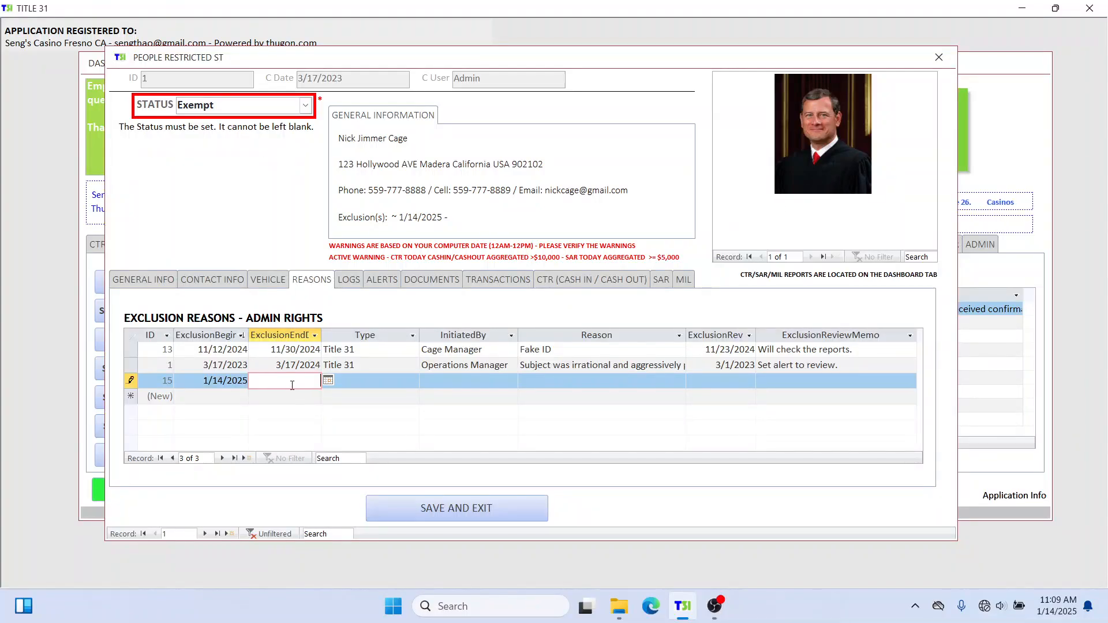
pyautogui.click(327, 380)
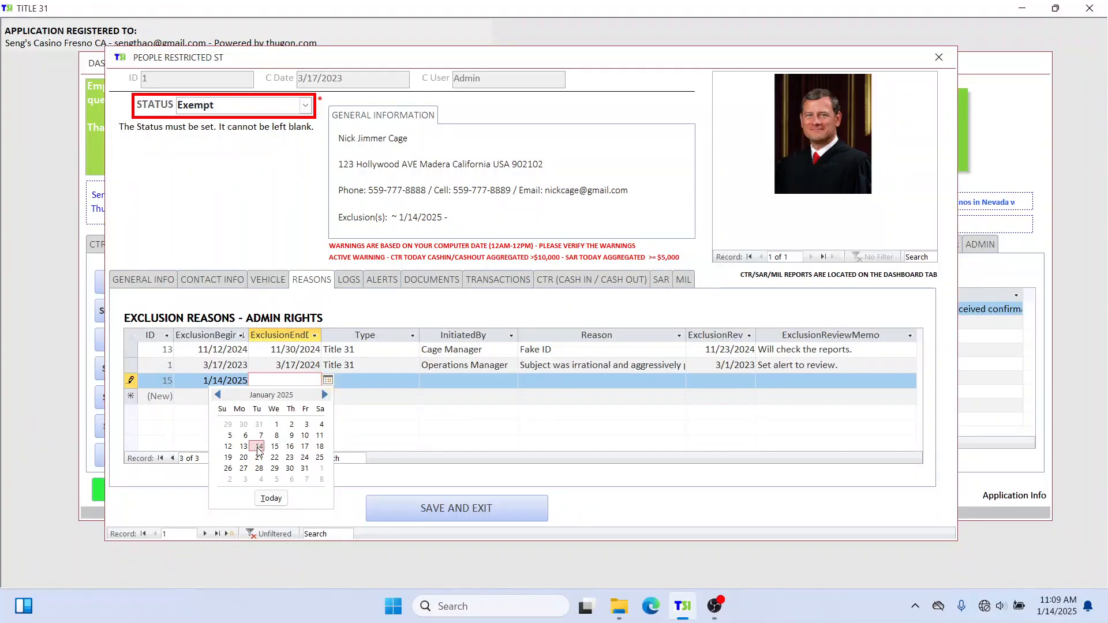
pyautogui.click(259, 446)
pyautogui.click(349, 386)
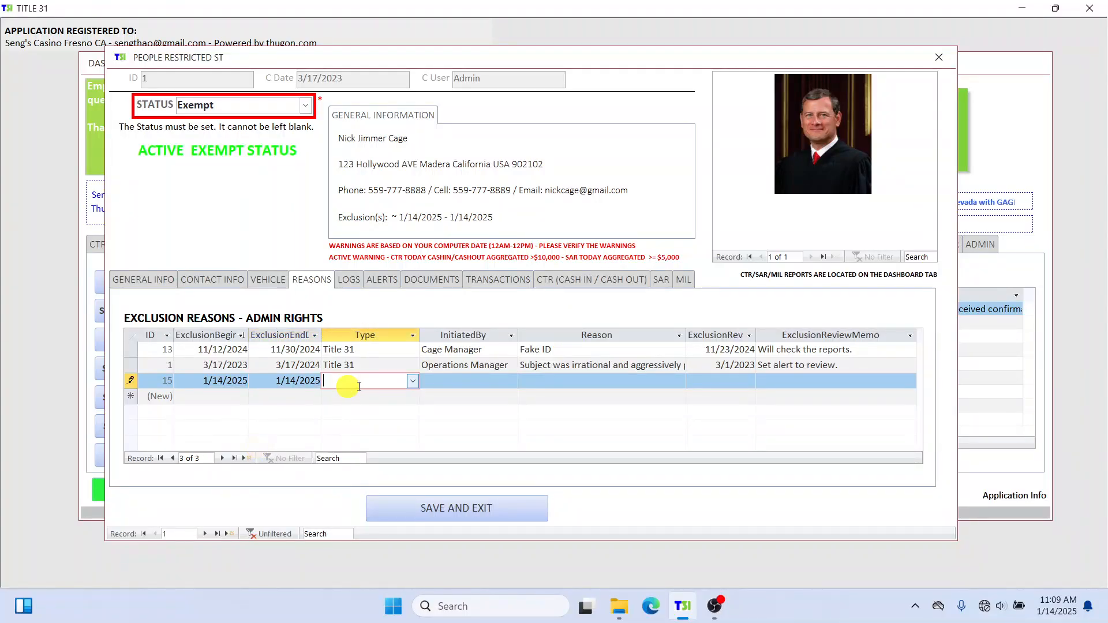
pyautogui.click(413, 382)
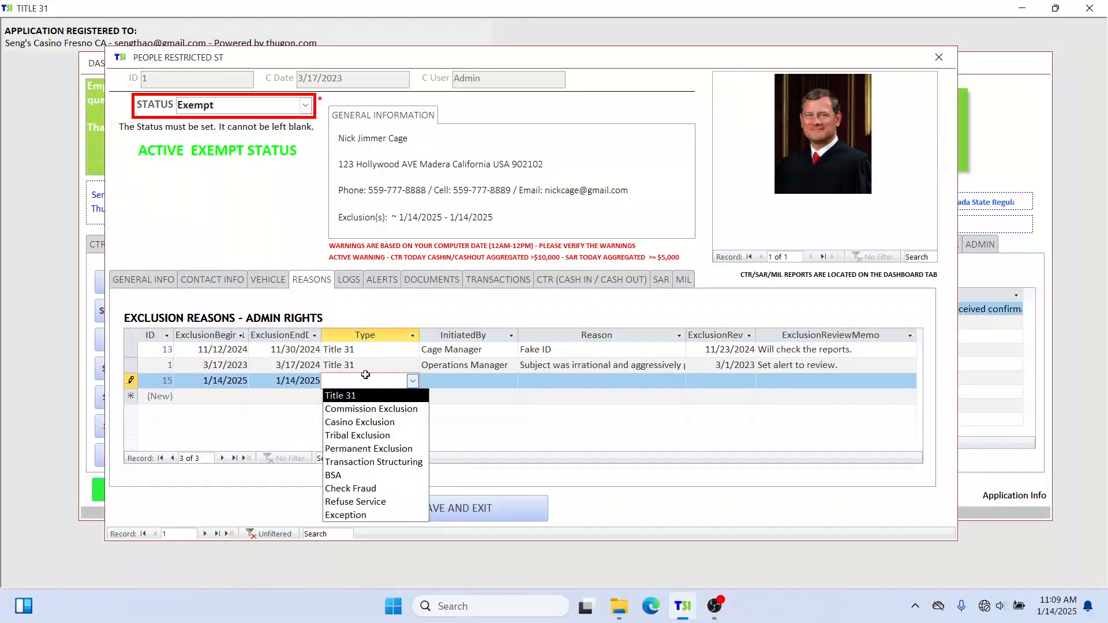
pyautogui.write('eE')
pyautogui.press('BackSpace')
pyautogui.press('BackSpace')
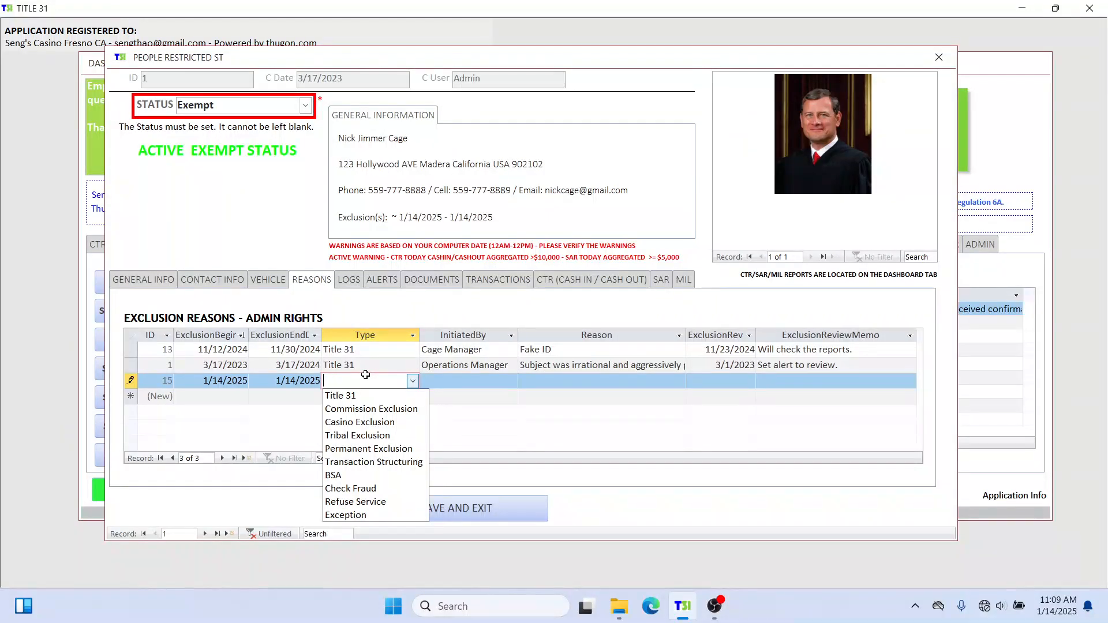
pyautogui.write('Ex')
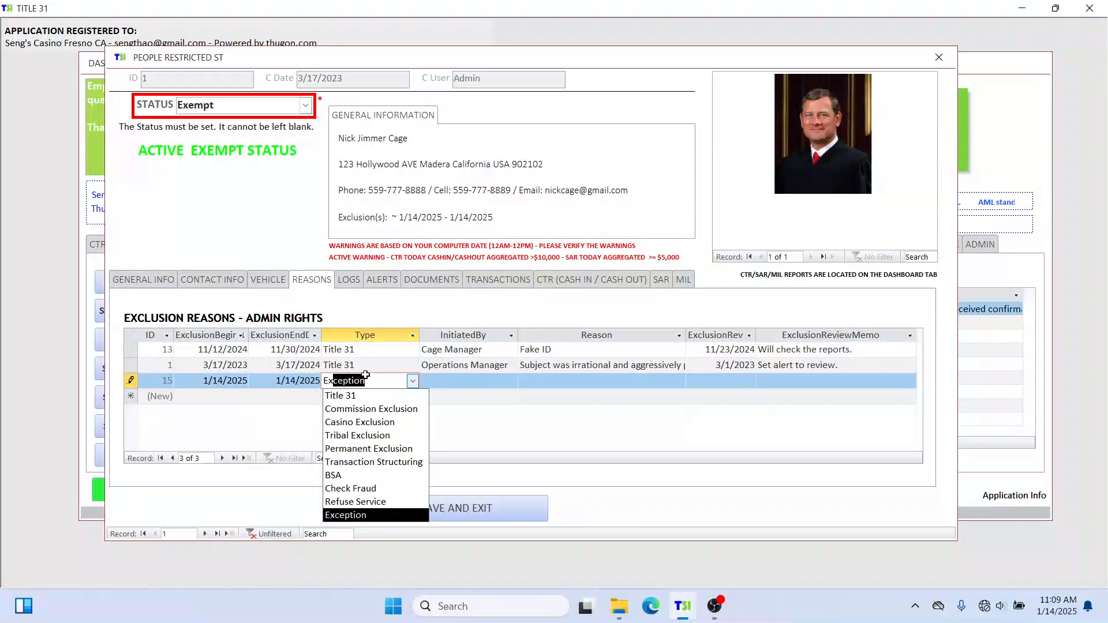
pyautogui.write('empt')
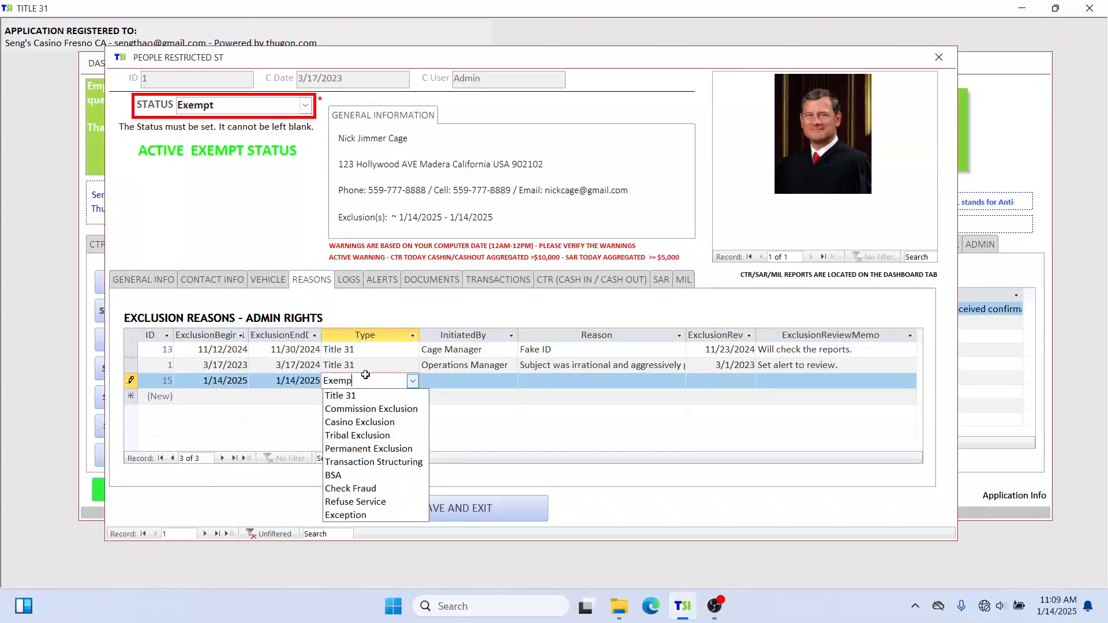
pyautogui.click(489, 377)
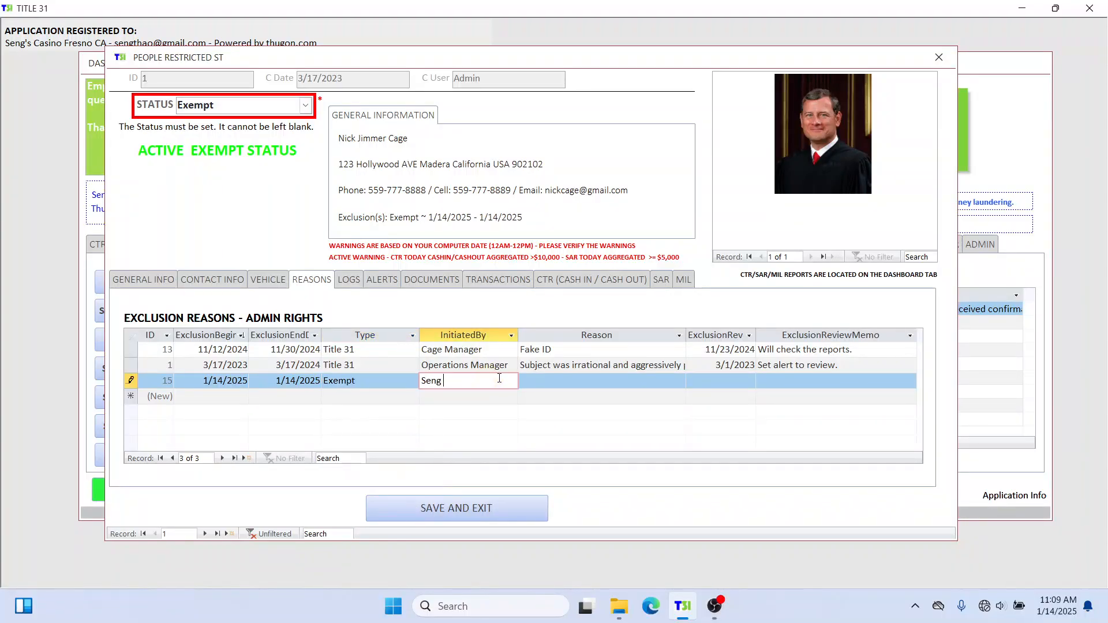
# Enter reason 'Exempt for CTR and SAR.', review date 1/14/2025 and an approval memo naming the approver.
pyautogui.press('Tab')
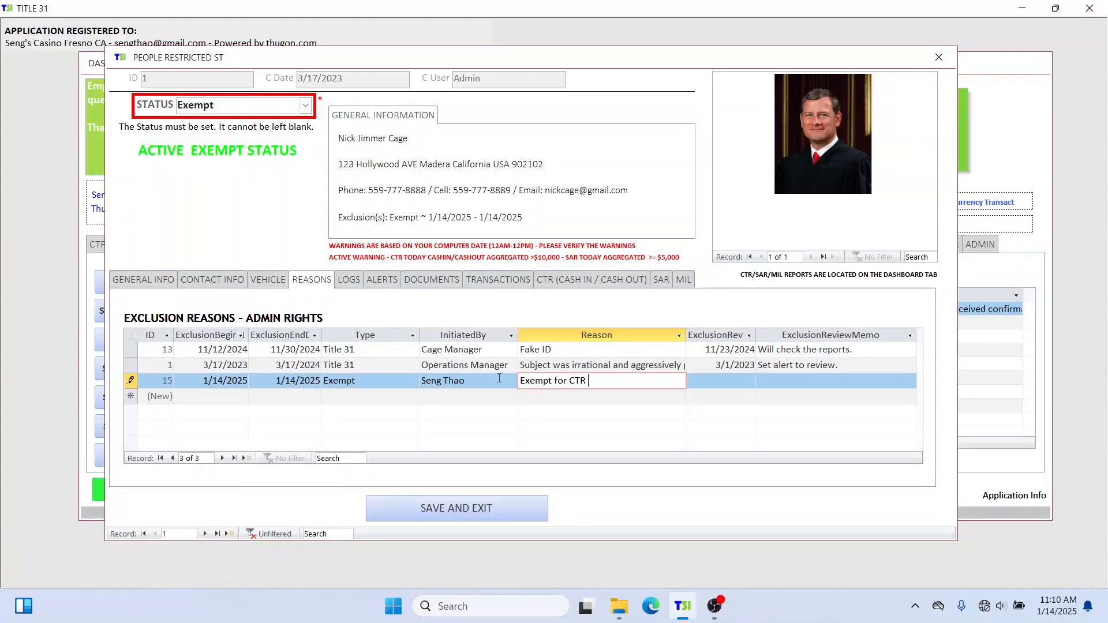
pyautogui.write('Exempt for CTR and SAR.')
pyautogui.press('Tab')
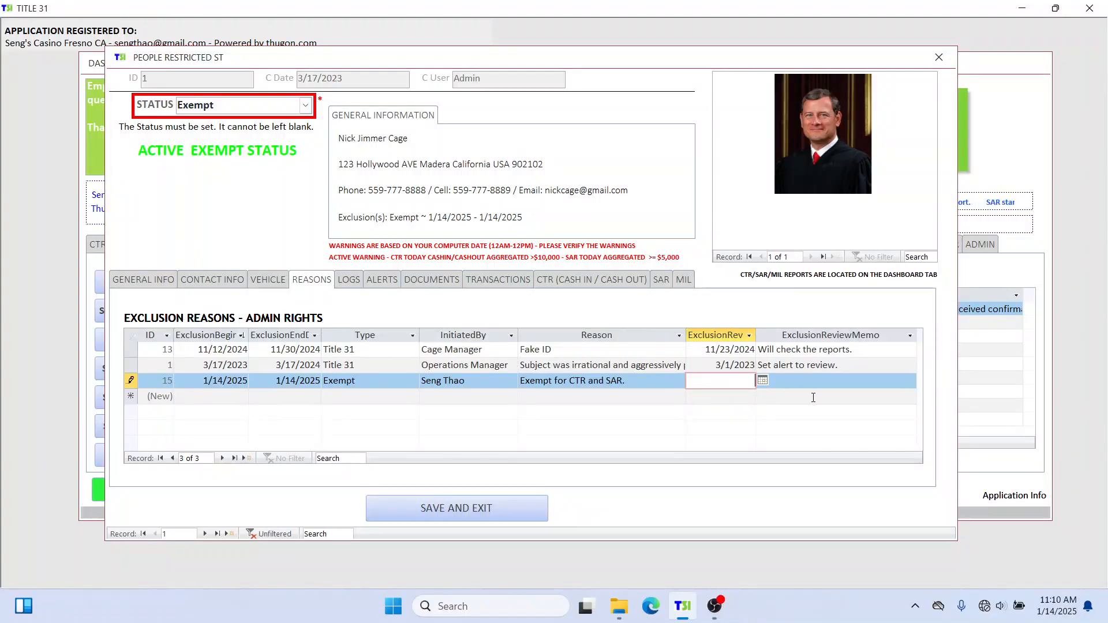
pyautogui.click(763, 381)
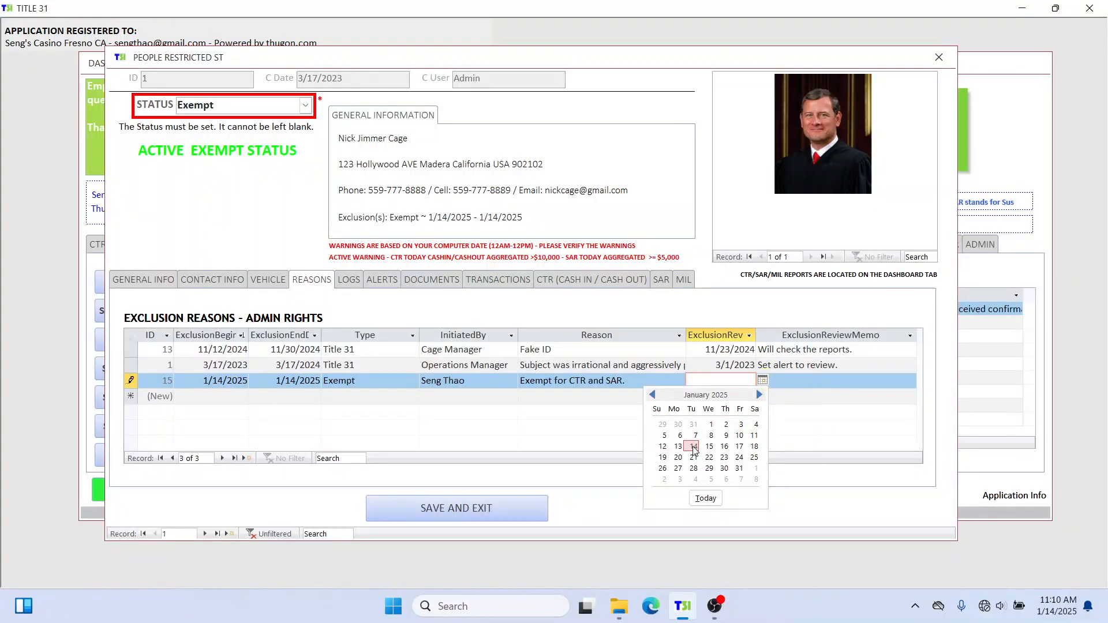
pyautogui.click(694, 446)
pyautogui.click(780, 382)
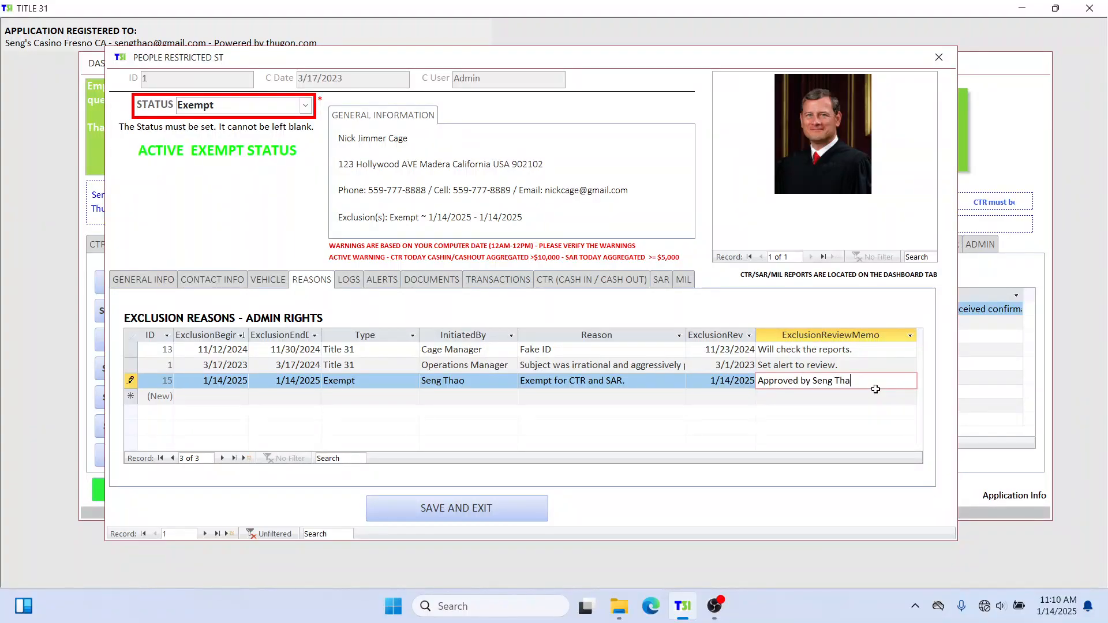
# Leave the record status on Exempt and move into the (New) row to commit the entry.
pyautogui.click(306, 106)
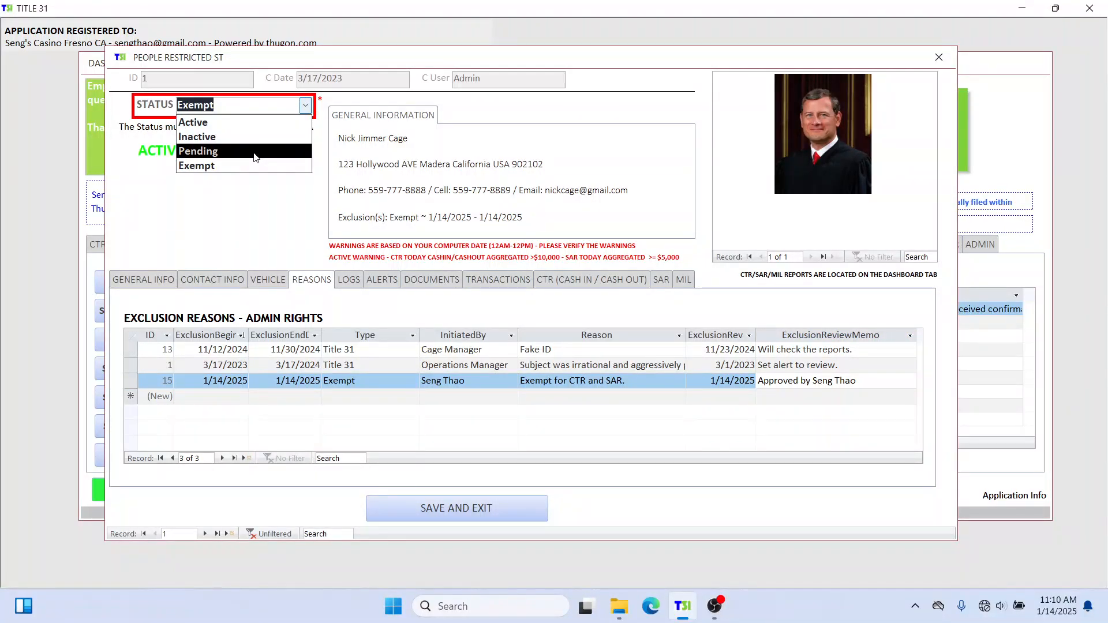
pyautogui.click(364, 397)
pyautogui.click(222, 396)
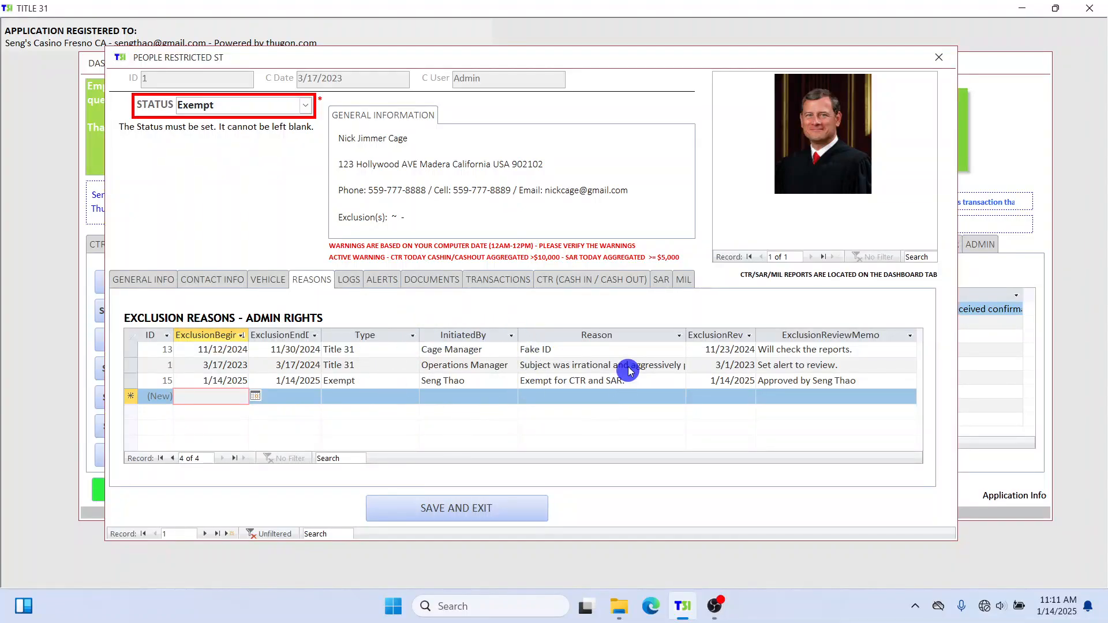
pyautogui.moveTo(487, 139); pyautogui.dragTo(338, 140)
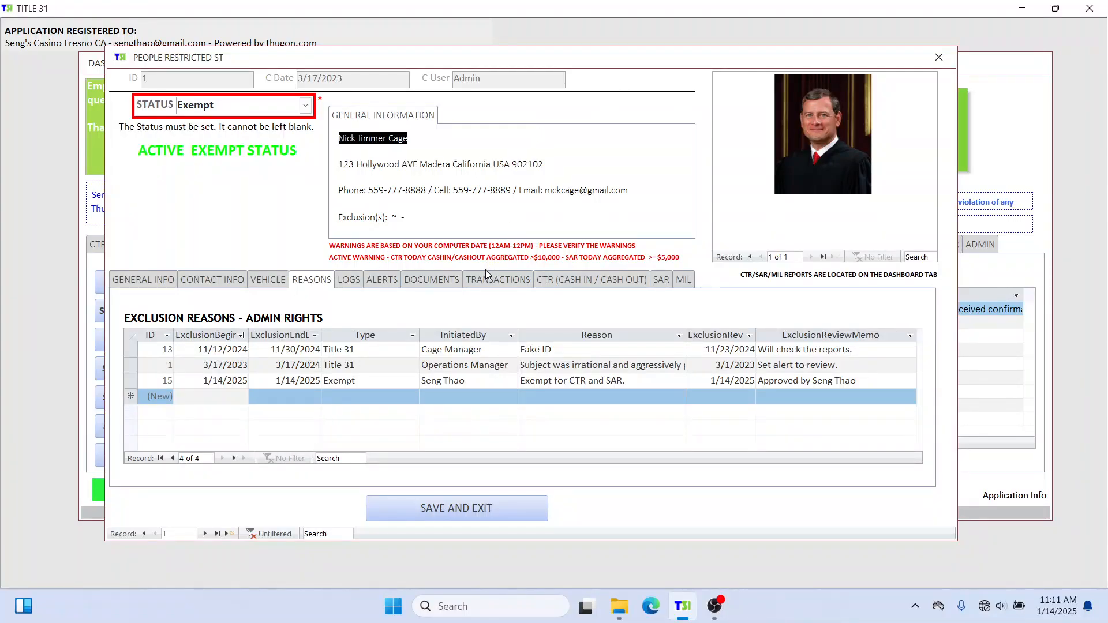
pyautogui.click(369, 396)
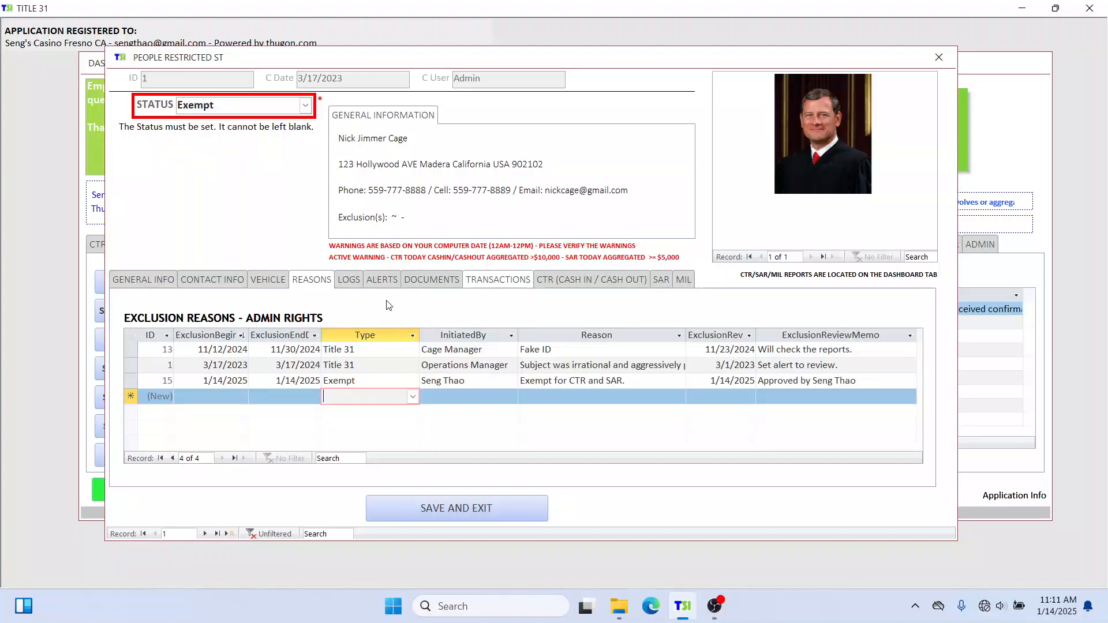
pyautogui.click(411, 217)
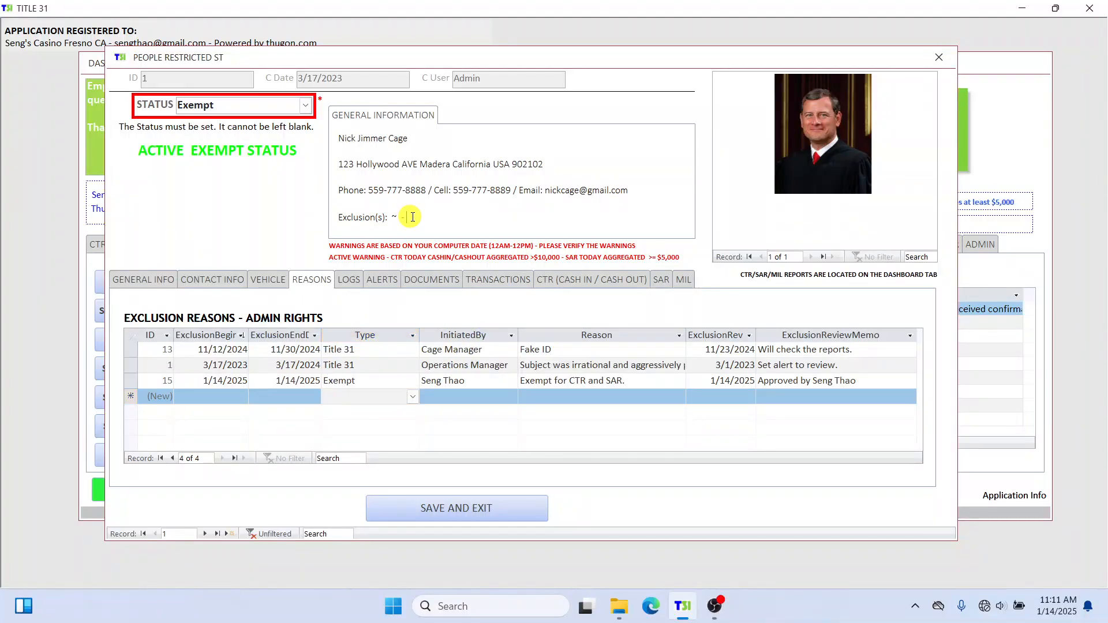
pyautogui.click(349, 279)
pyautogui.click(311, 279)
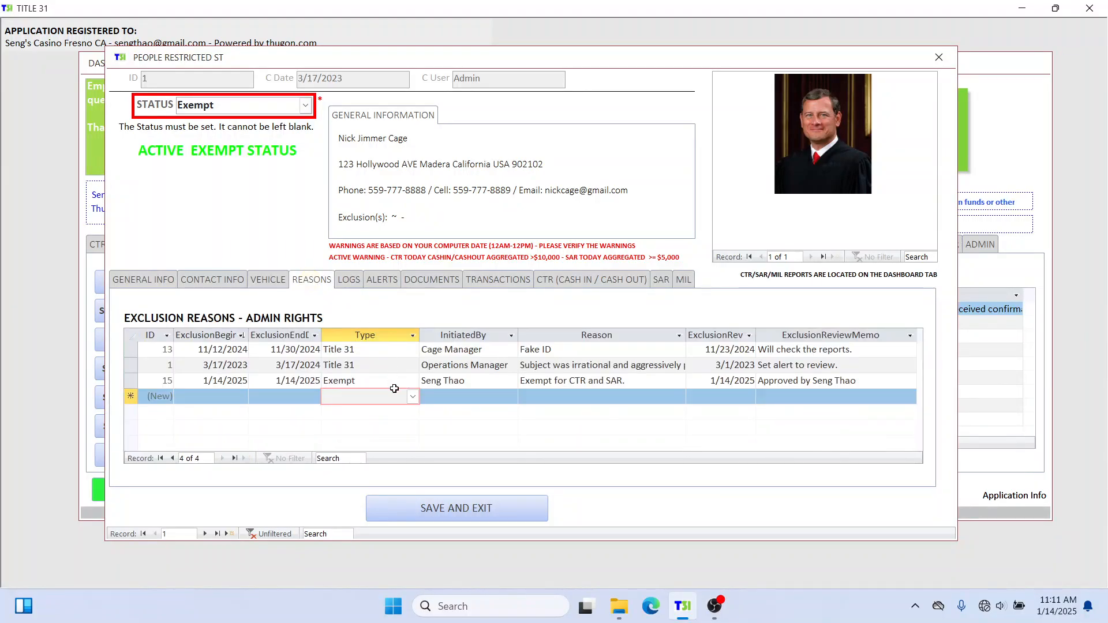
pyautogui.click(352, 285)
pyautogui.click(382, 284)
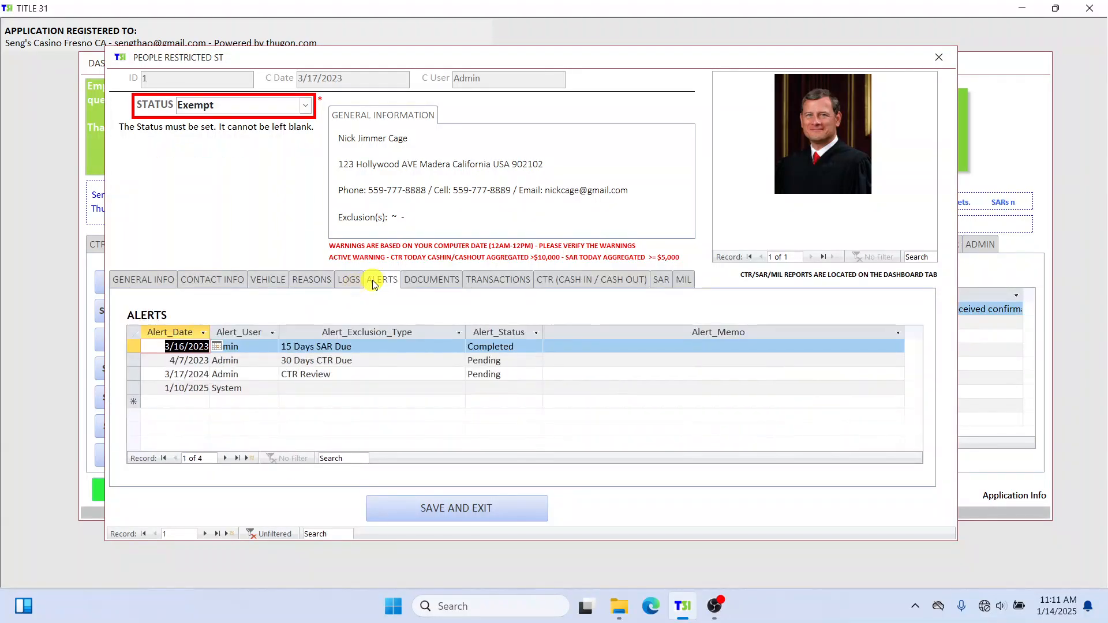
pyautogui.click(443, 283)
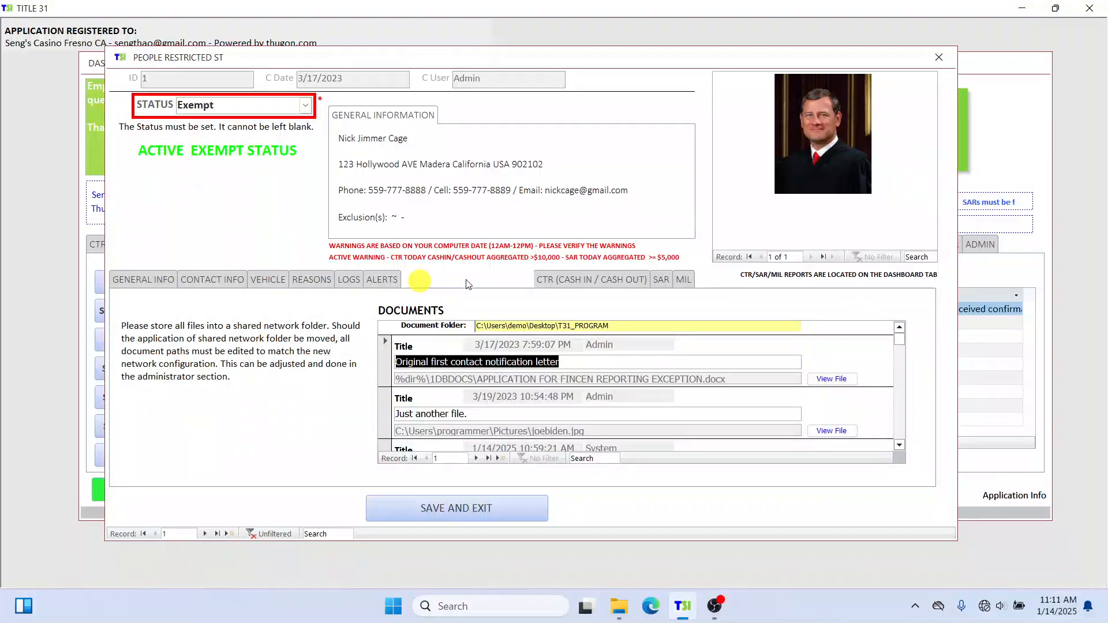
pyautogui.click(310, 287)
pyautogui.click(127, 382)
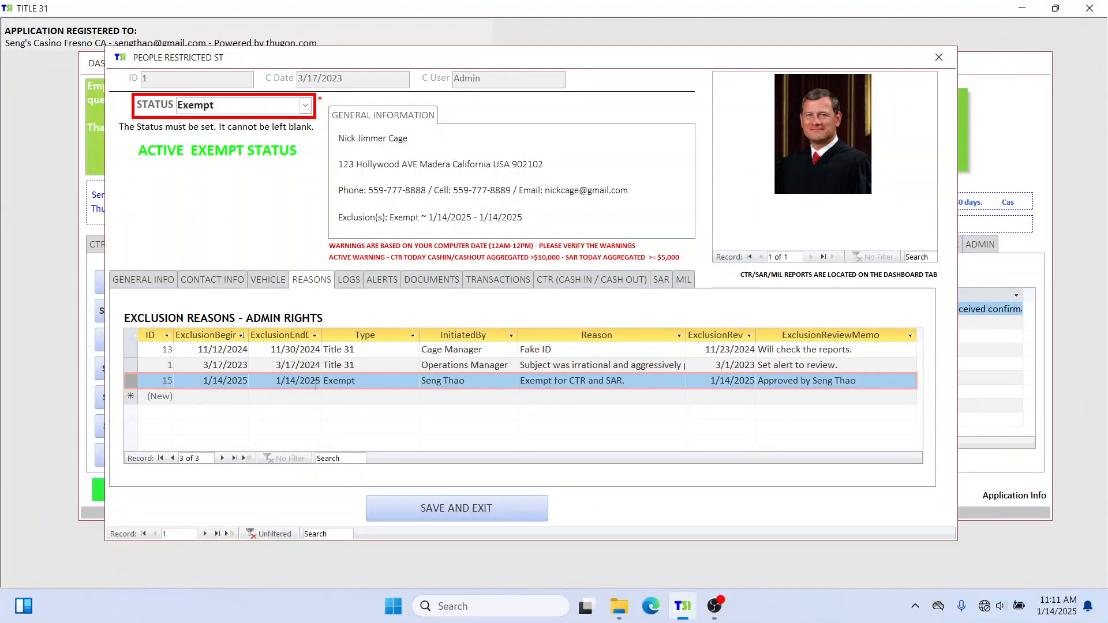
# Sort the exclusion reasons by ExclusionBegin, newest to oldest.
pyautogui.click(166, 336)
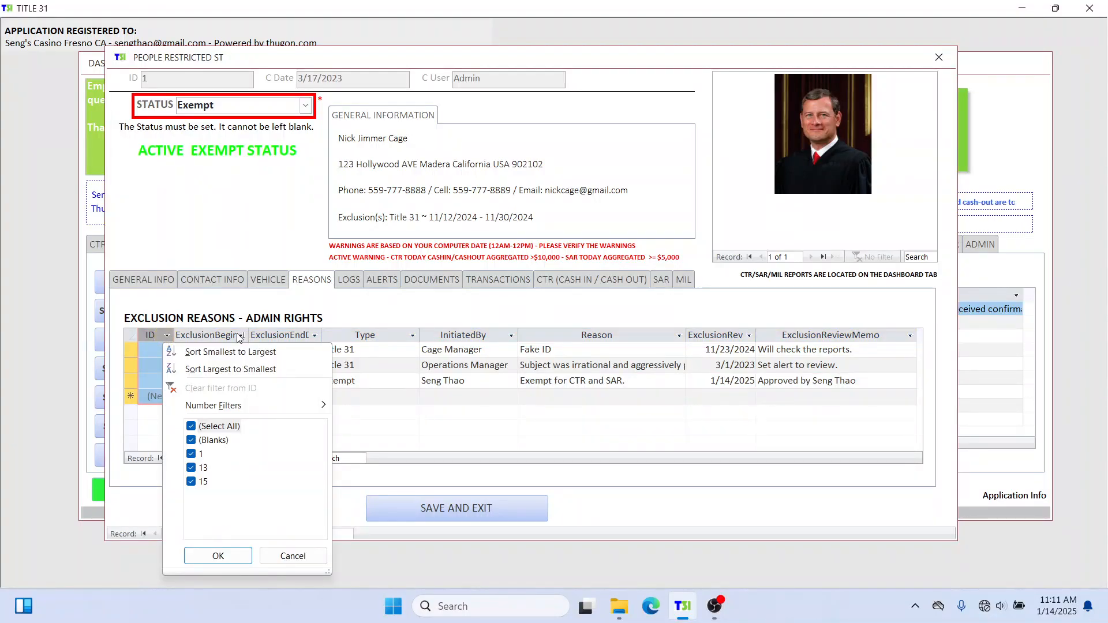
pyautogui.click(263, 338)
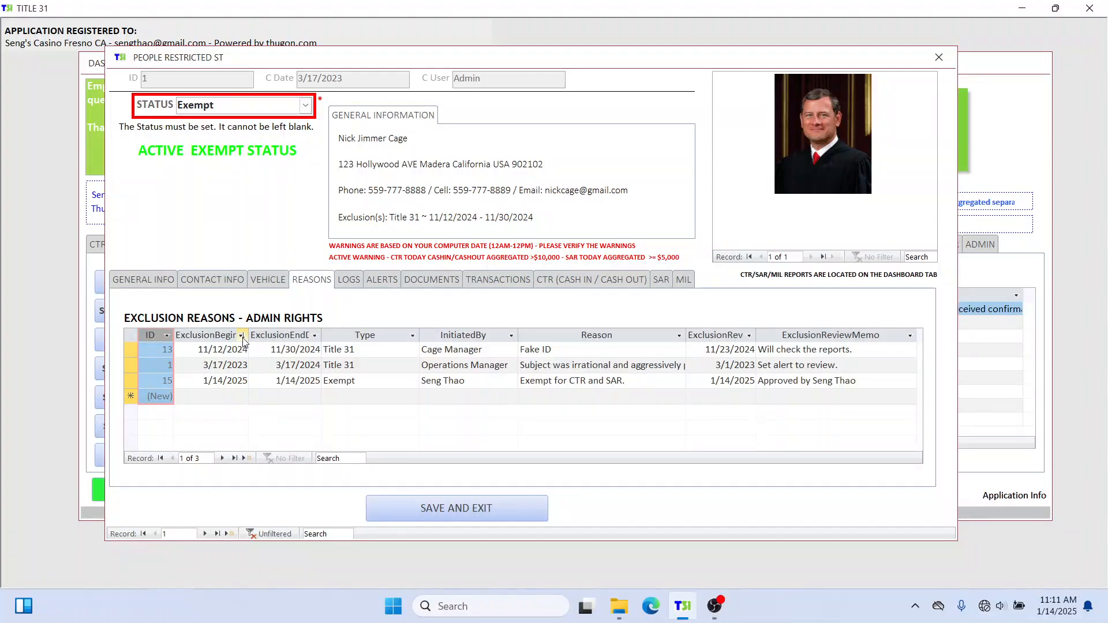
pyautogui.click(242, 336)
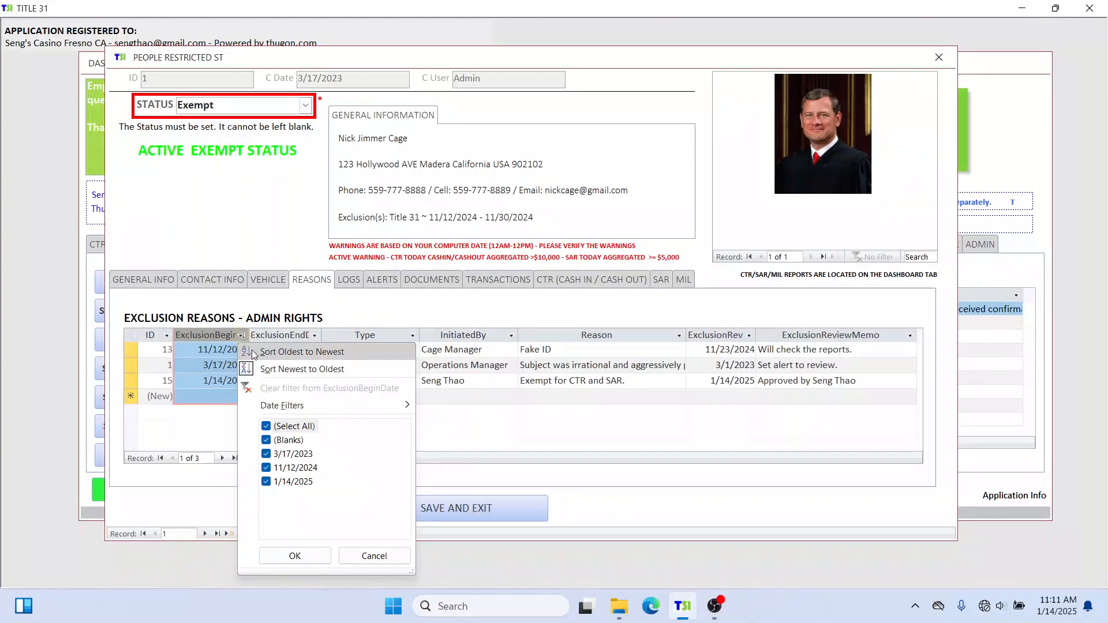
pyautogui.click(275, 368)
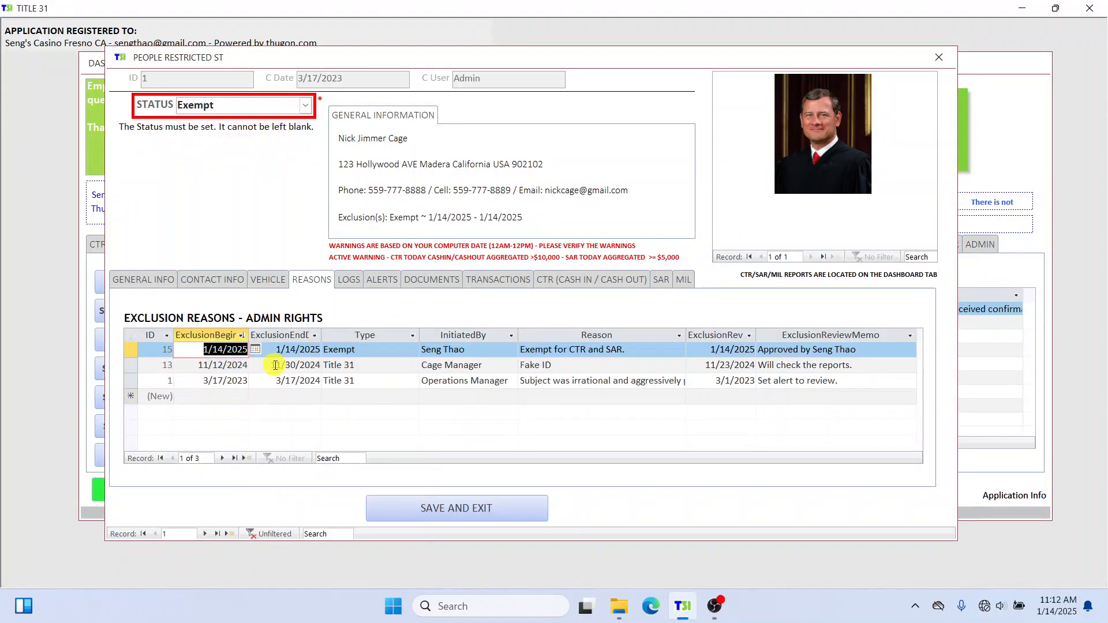
# Review the Exempt and Fake ID reason entries, then save and exit the record.
pyautogui.click(440, 385)
pyautogui.click(361, 350)
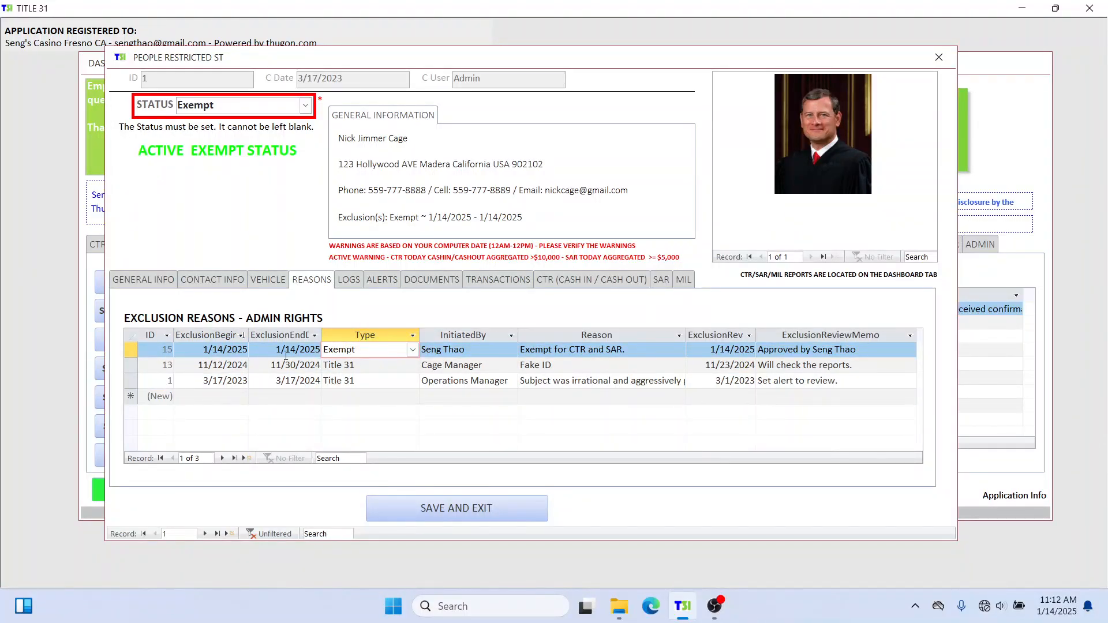
pyautogui.tripleClick(470, 190)
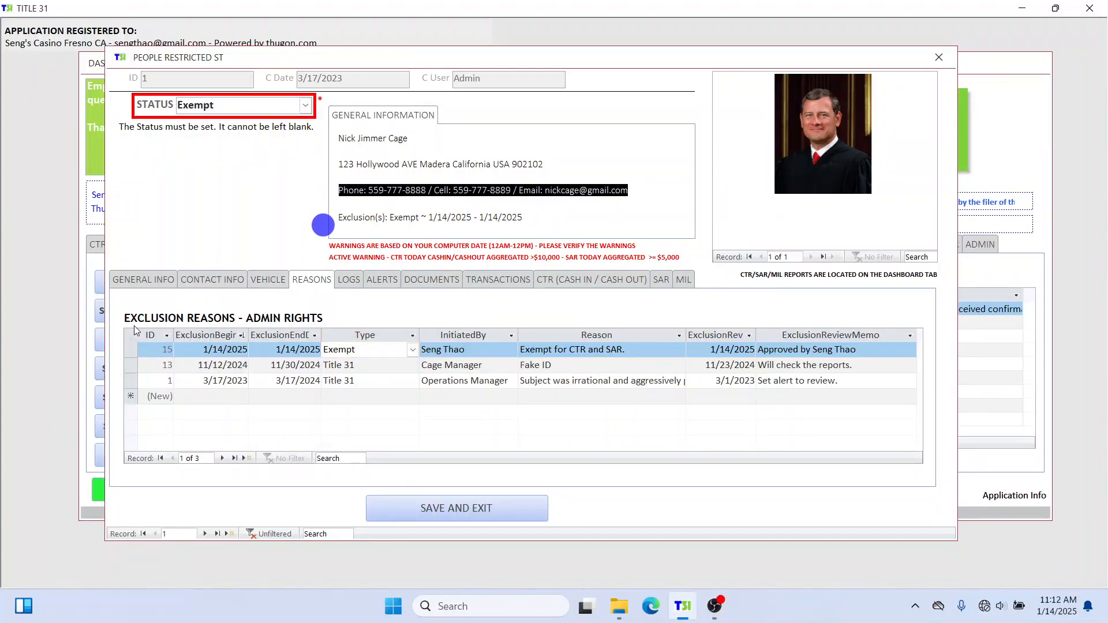
pyautogui.click(130, 349)
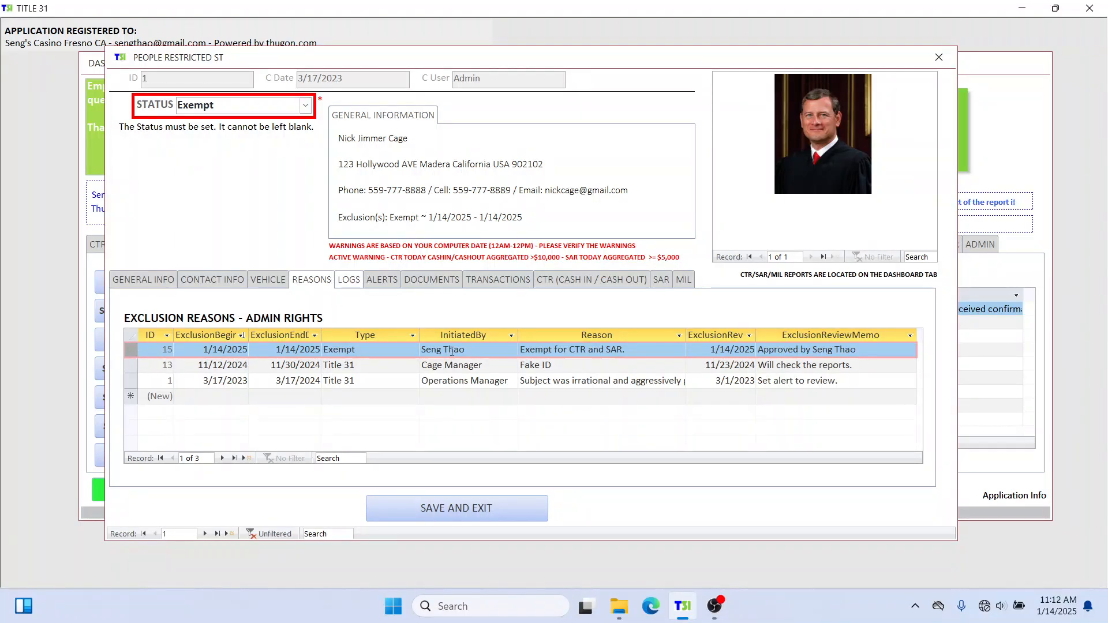
pyautogui.click(362, 350)
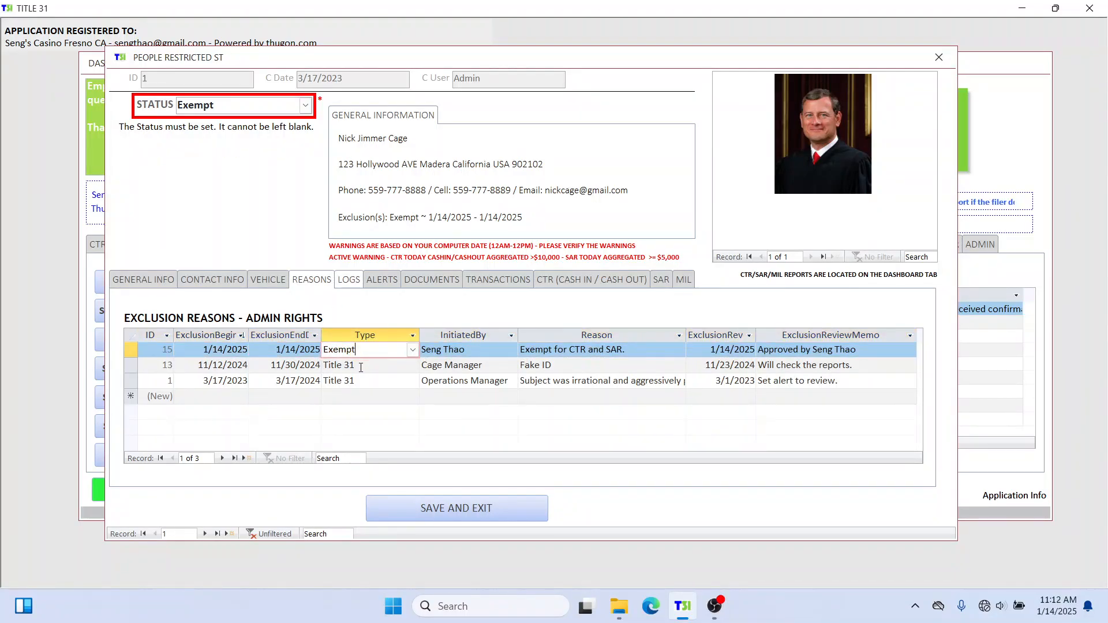
pyautogui.click(360, 366)
pyautogui.click(405, 193)
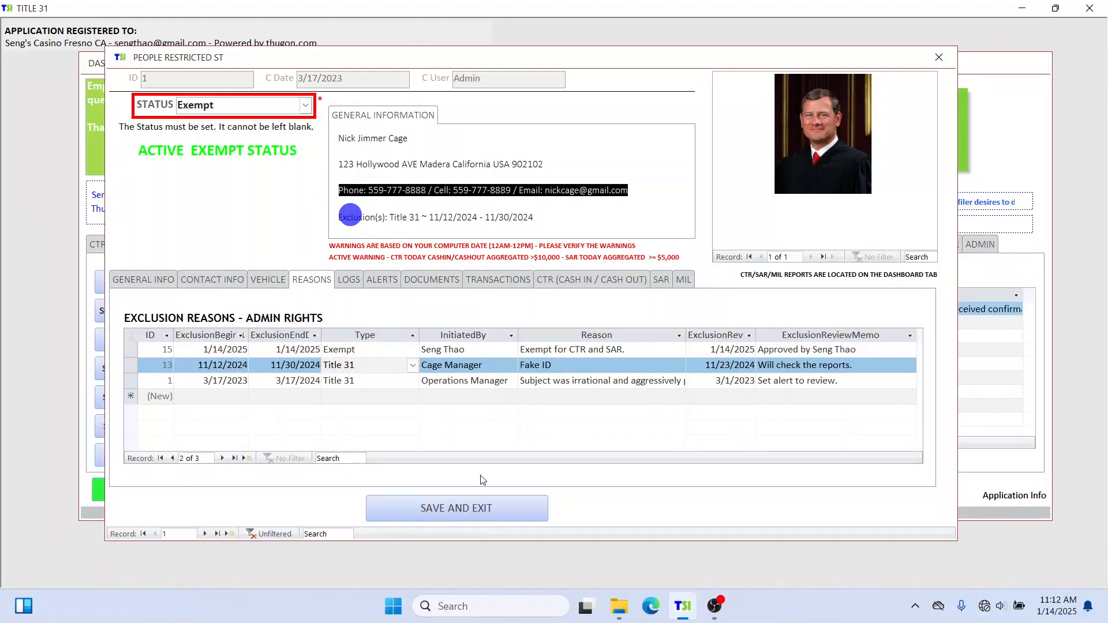
pyautogui.click(454, 512)
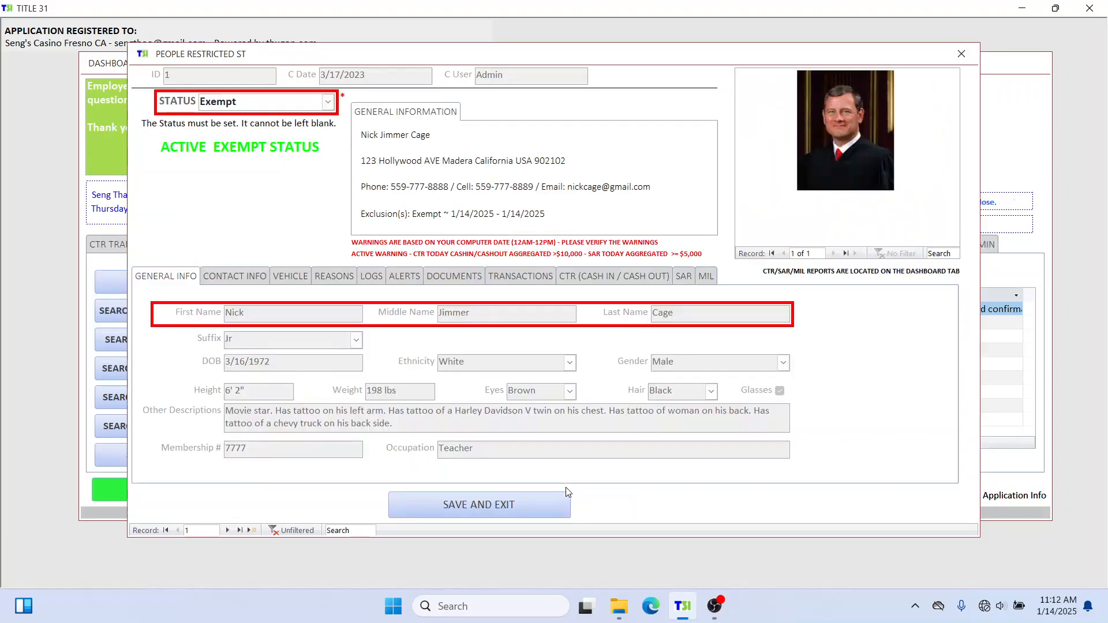
# Check the 1/14/2025 Exempt row on the REASONS tab, then save and exit the People Restricted form.
pyautogui.moveTo(387, 192); pyautogui.dragTo(613, 211)
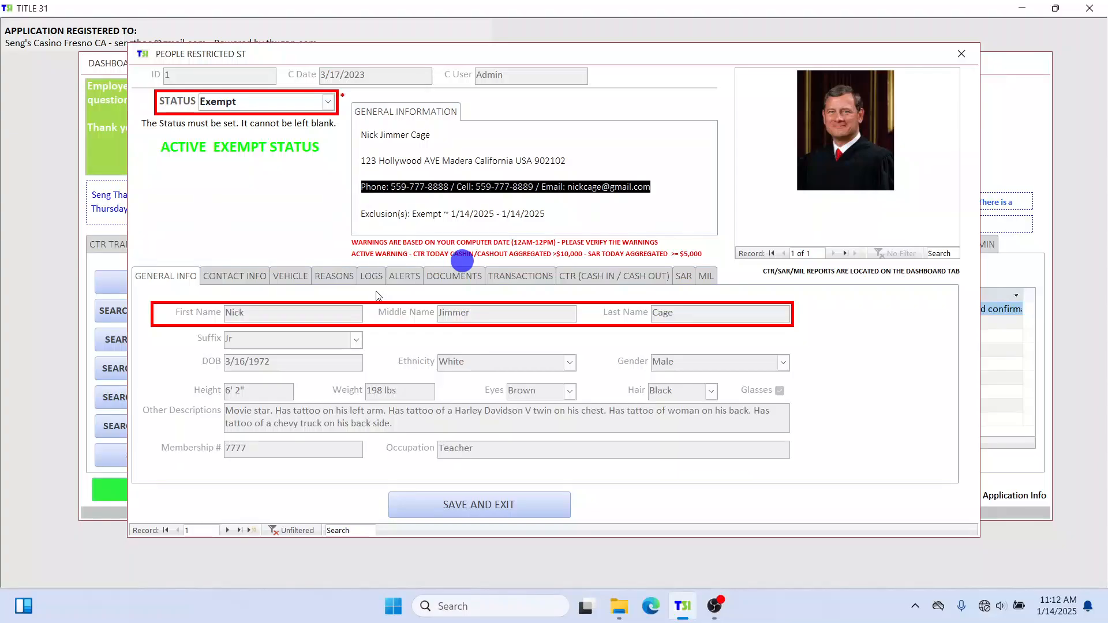
pyautogui.click(337, 280)
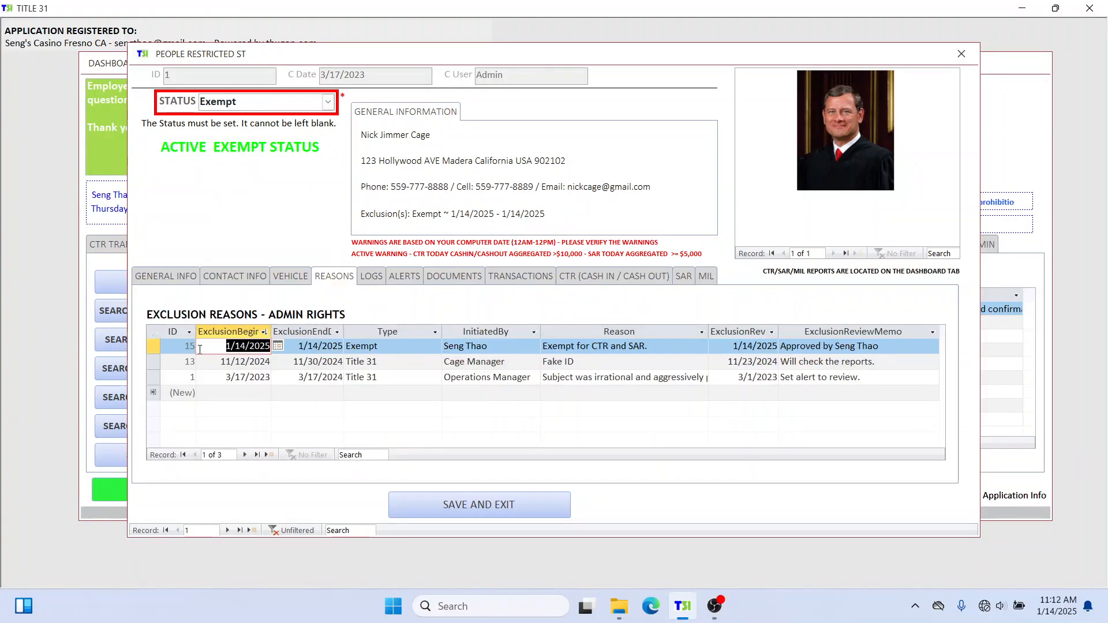
pyautogui.click(151, 345)
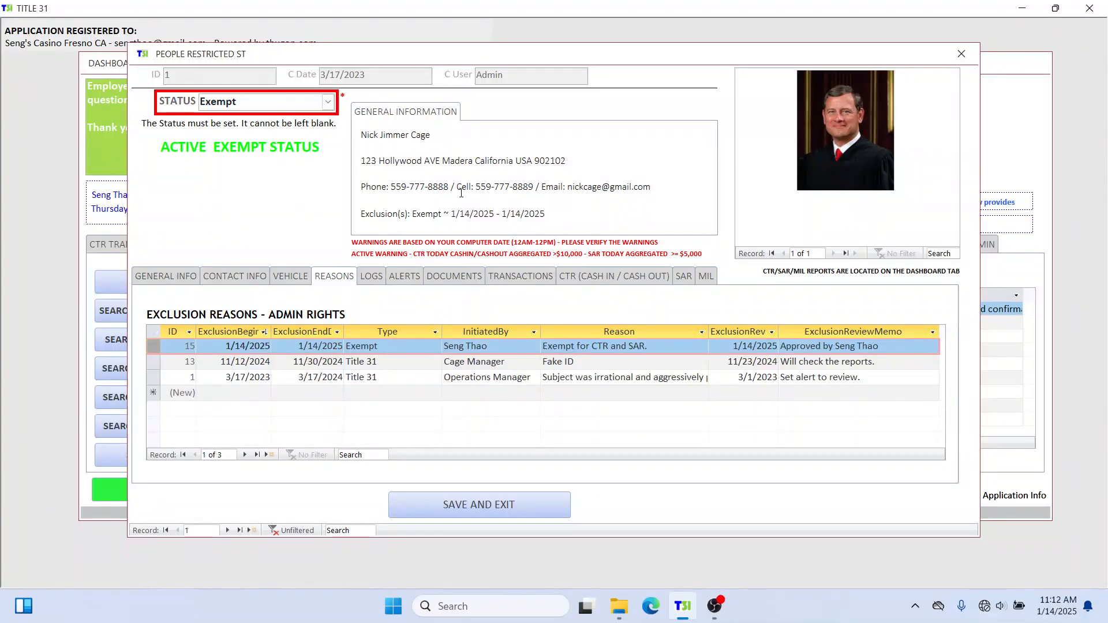
pyautogui.click(369, 189)
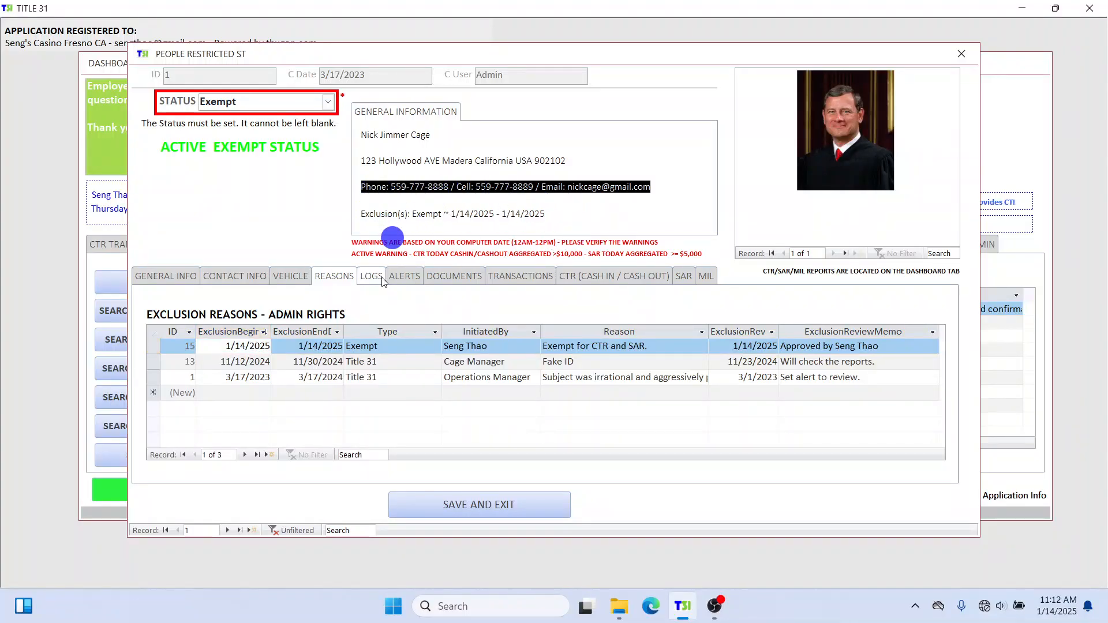
pyautogui.click(154, 349)
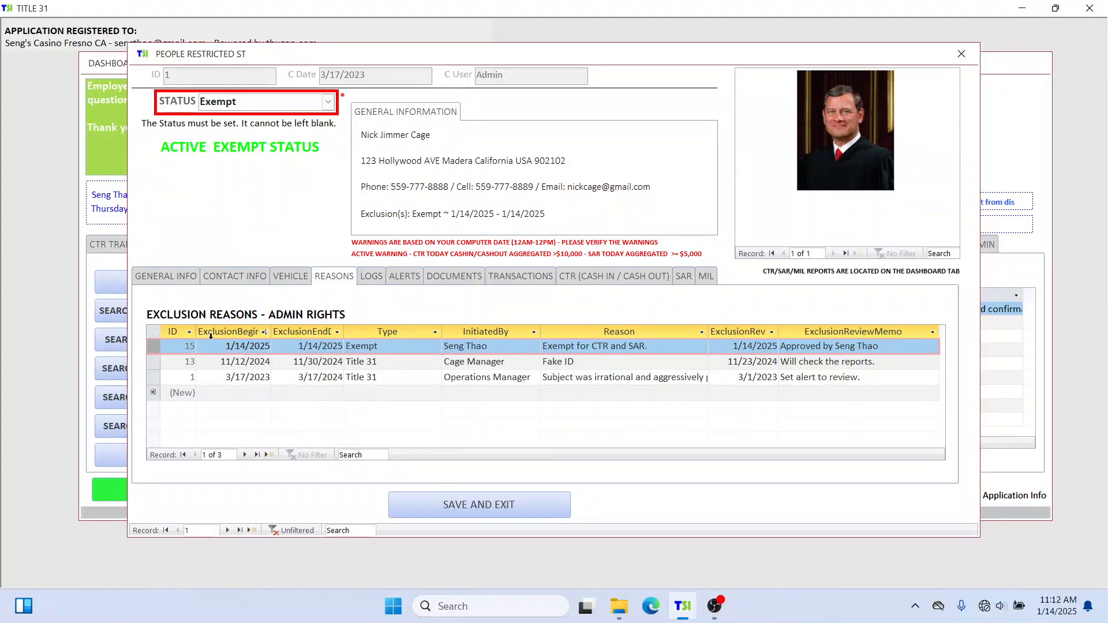
pyautogui.click(539, 505)
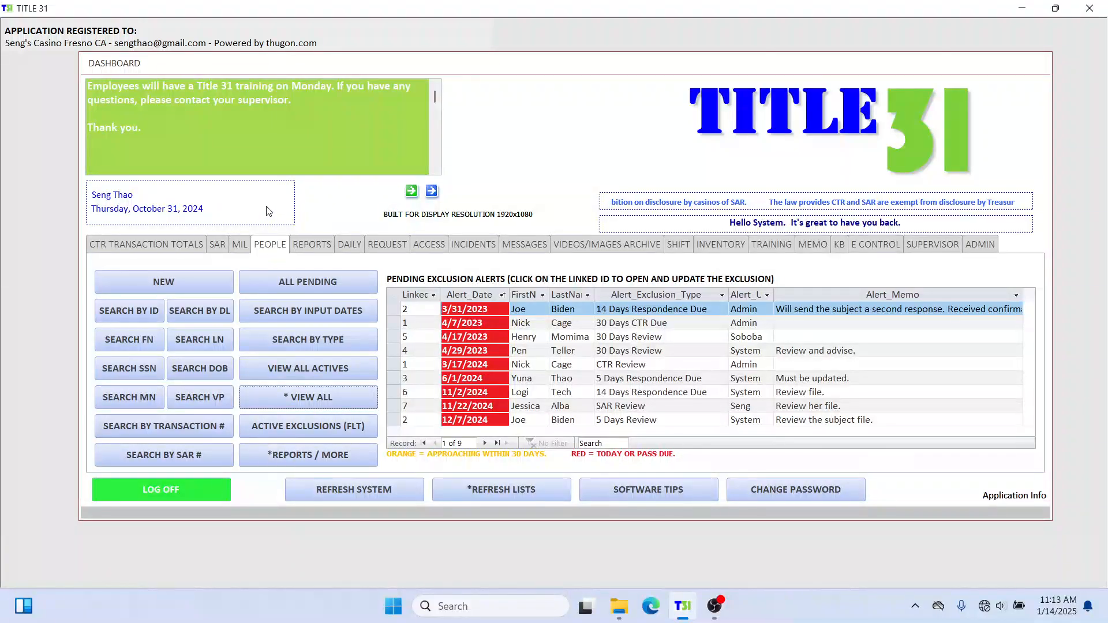
# Run RPT - EXEMPT DR with begin date 01/01/2000 and begin entering the end date.
pyautogui.click(329, 461)
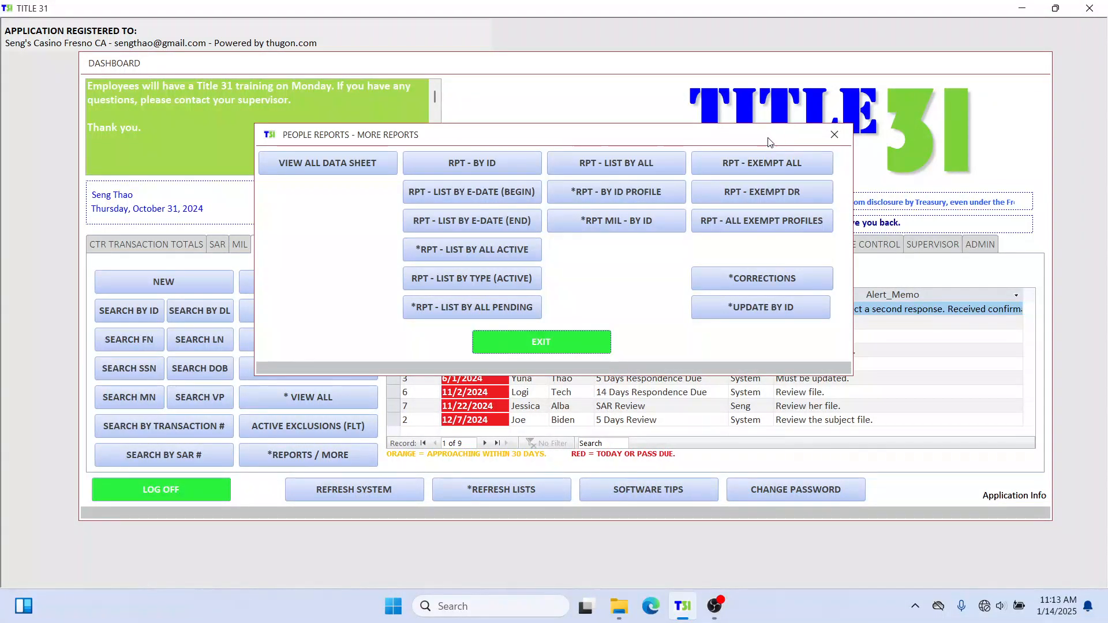
pyautogui.moveTo(767, 147); pyautogui.dragTo(784, 161)
pyautogui.click(791, 206)
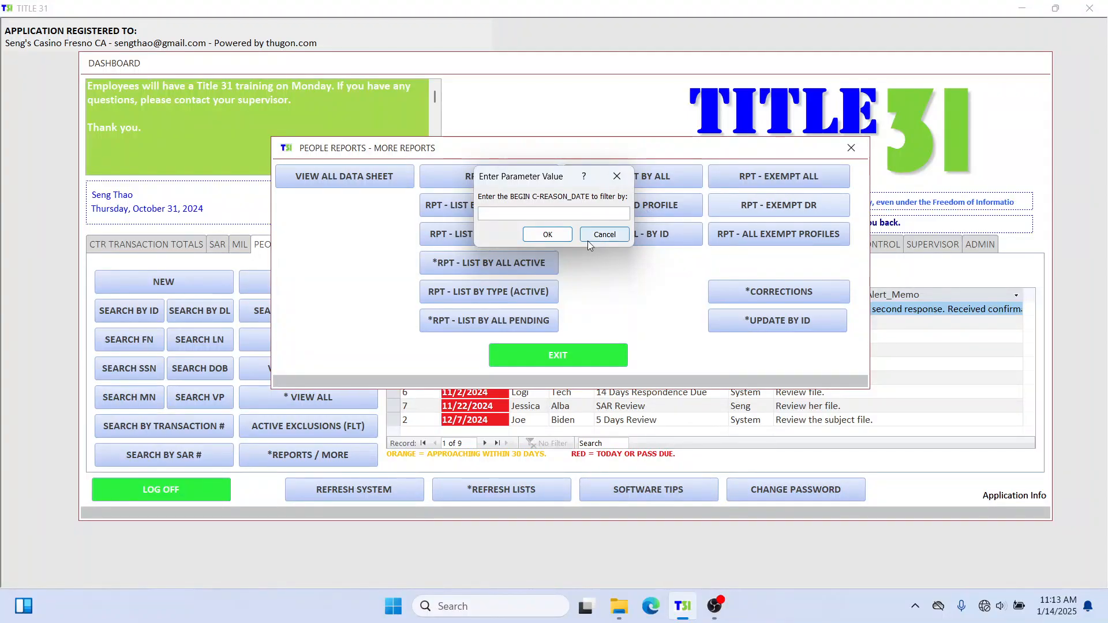
pyautogui.write('01/01/')
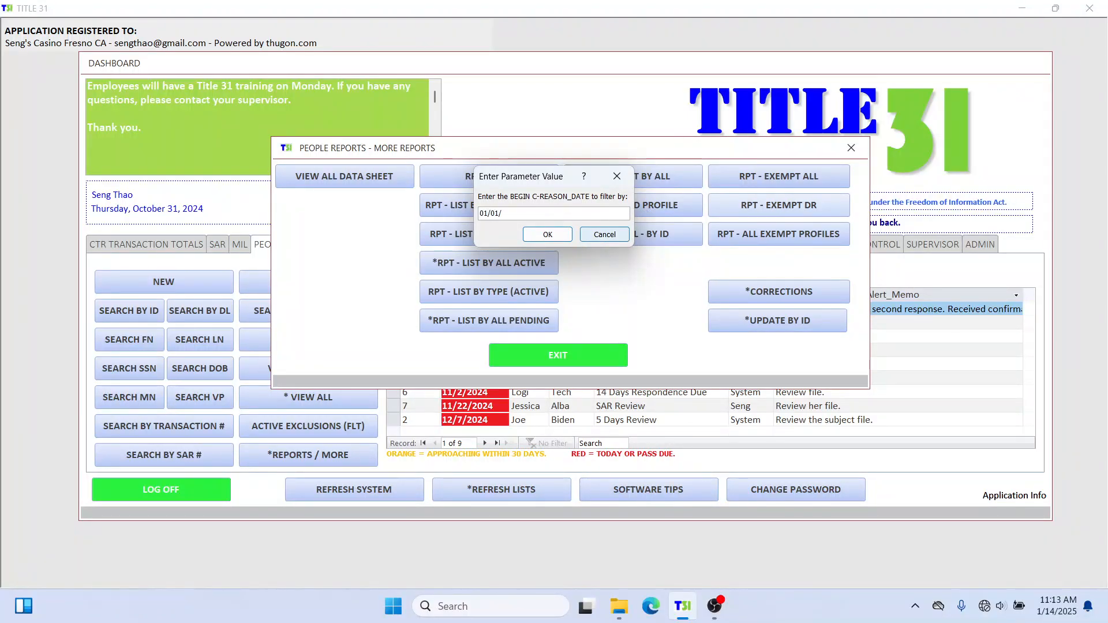
pyautogui.write('2')
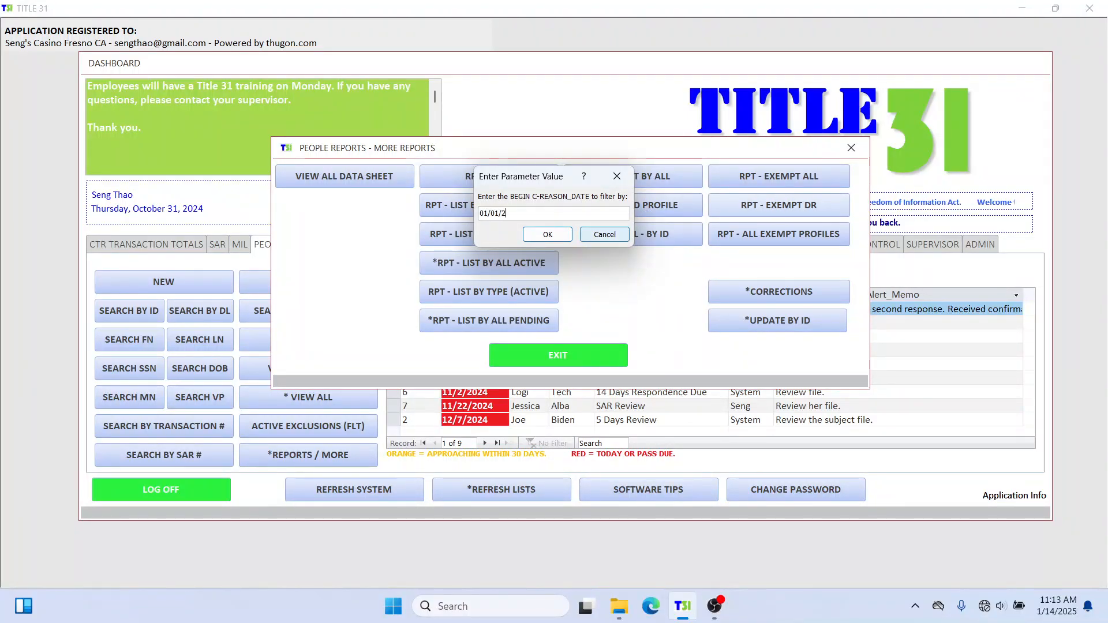
pyautogui.write('000')
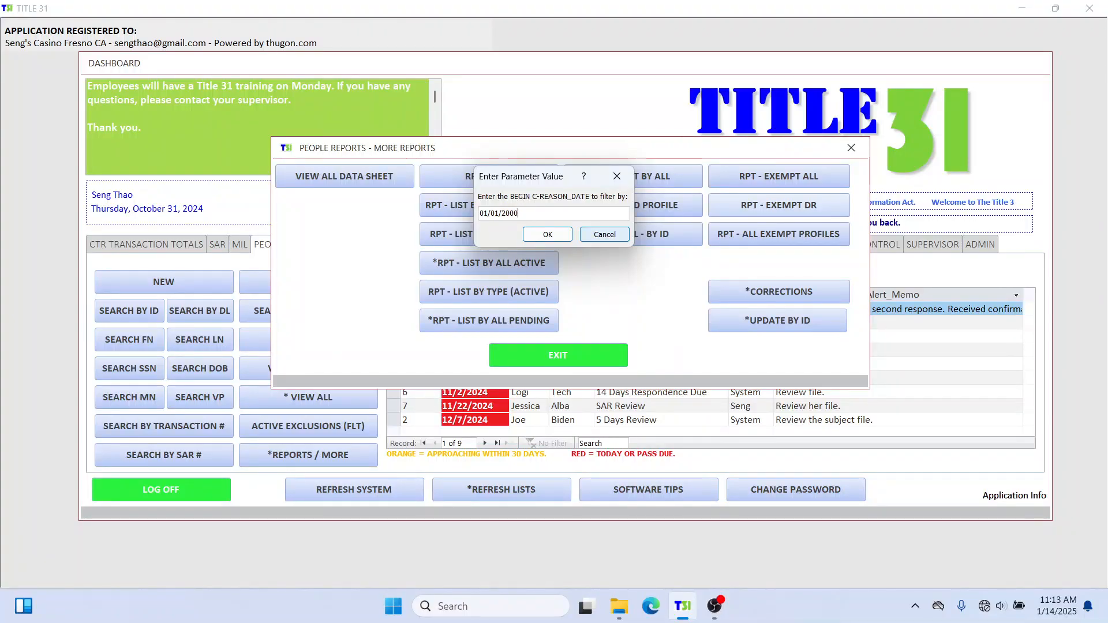
pyautogui.write('0')
pyautogui.press('Return')
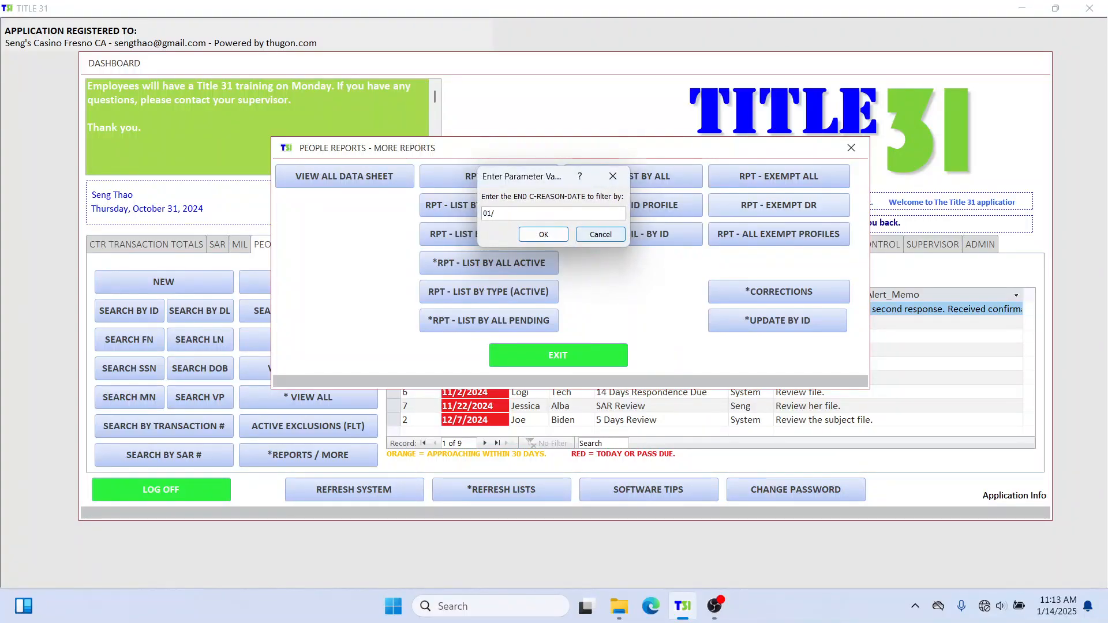
pyautogui.write('/20')
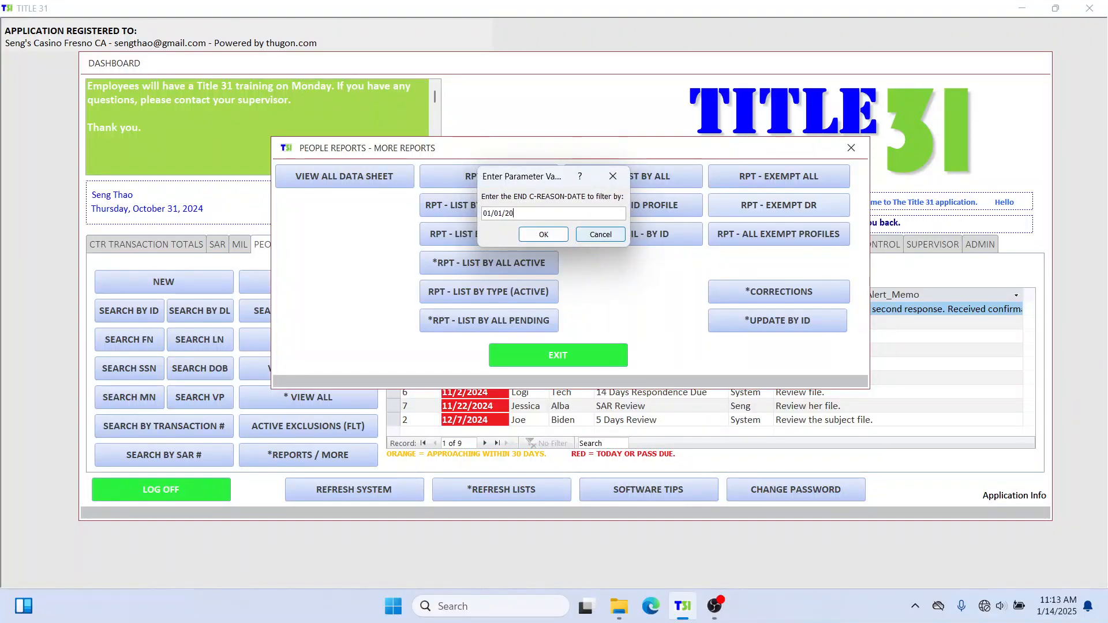
pyautogui.write('55')
# Confirm end date 01/01/2055, enlarge and zoom the two-person Exempt Report, then close it.
pyautogui.click(535, 236)
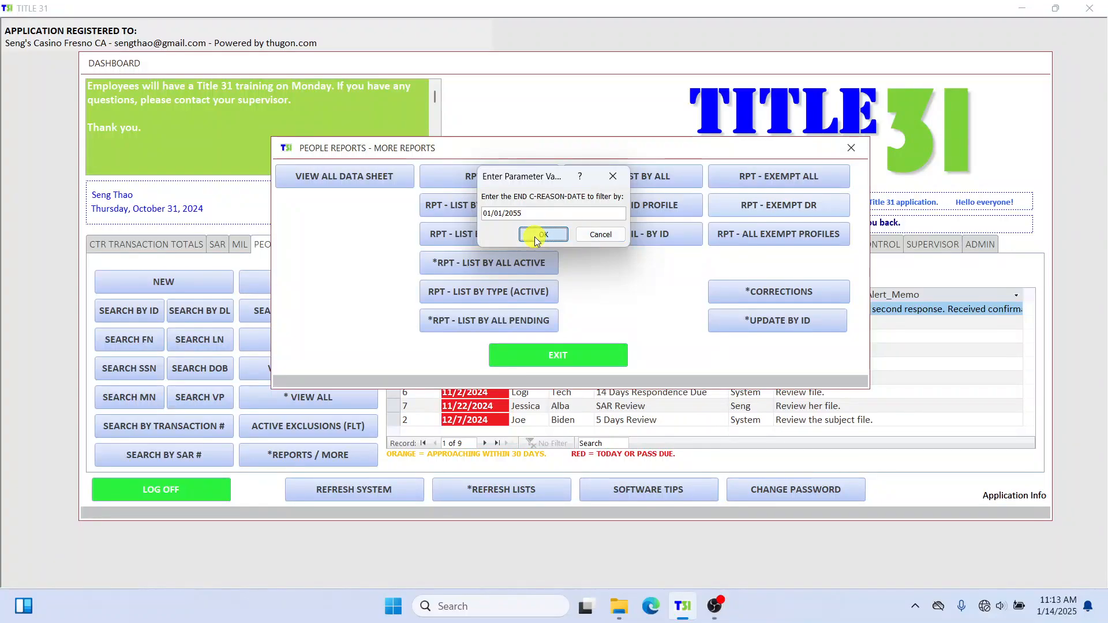
pyautogui.moveTo(546, 58); pyautogui.dragTo(524, 62)
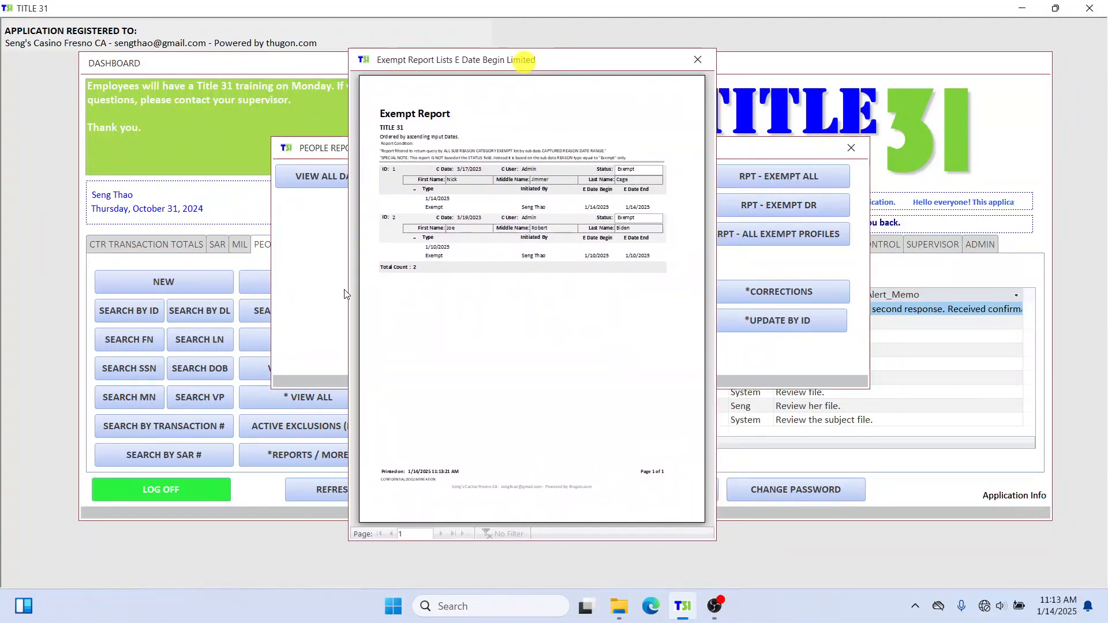
pyautogui.moveTo(348, 295); pyautogui.dragTo(26, 297)
pyautogui.moveTo(716, 230); pyautogui.dragTo(1048, 240)
pyautogui.moveTo(644, 540); pyautogui.dragTo(650, 585)
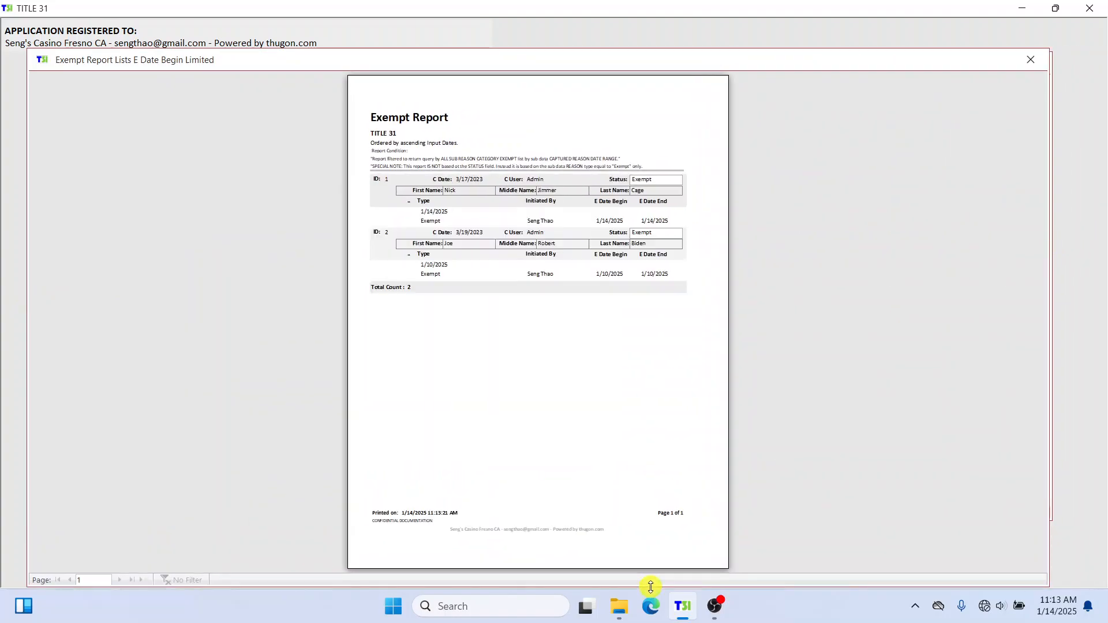
pyautogui.click(515, 105)
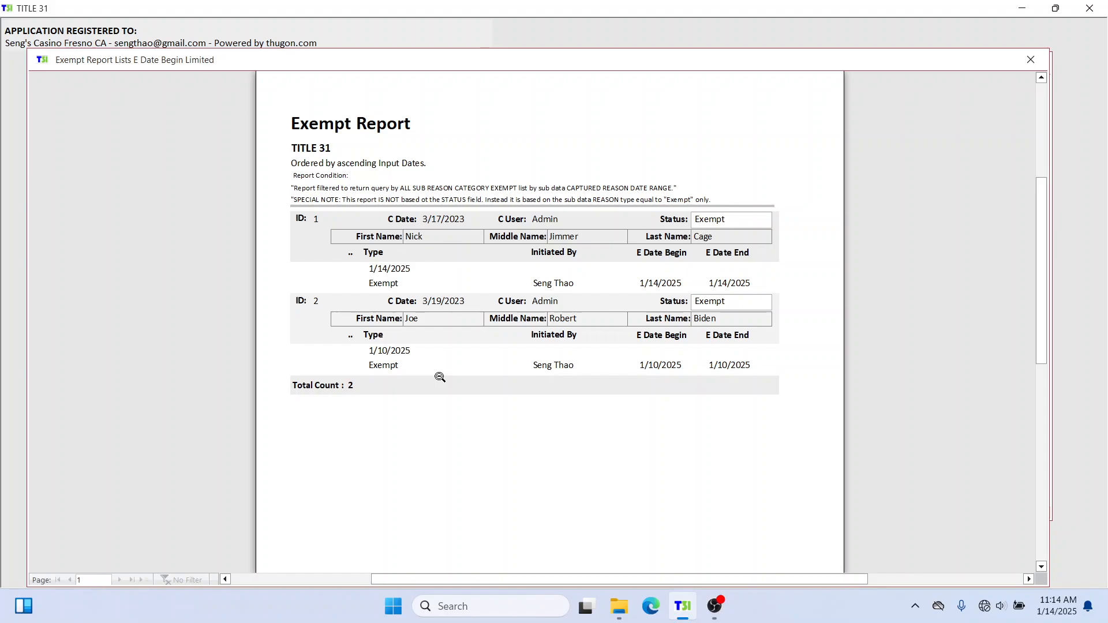
pyautogui.scroll(1, 585, 384)
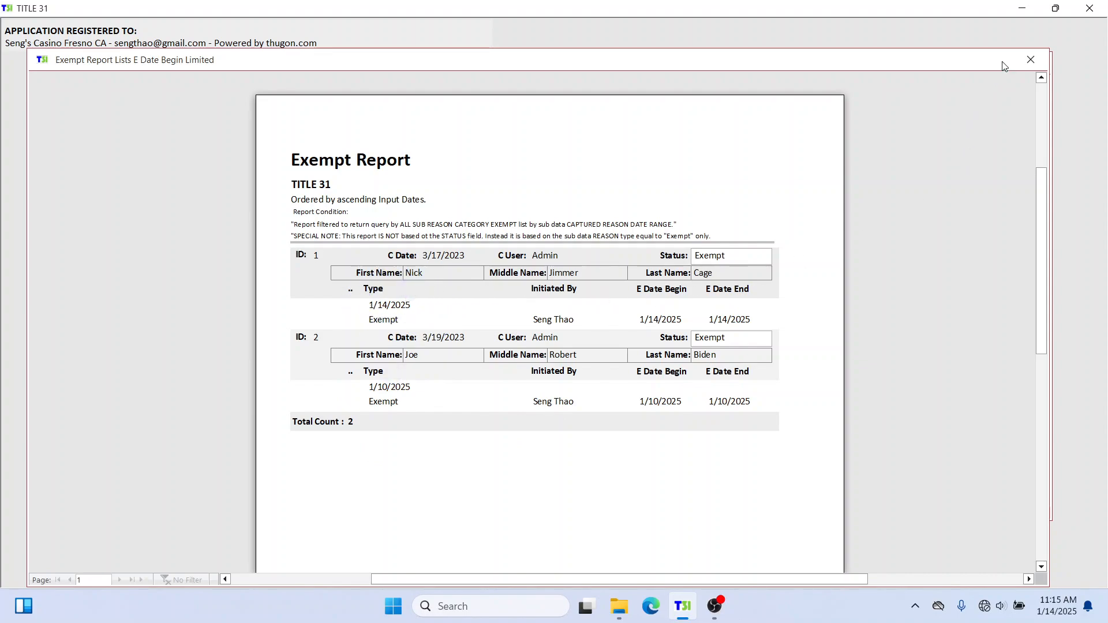
pyautogui.click(1030, 59)
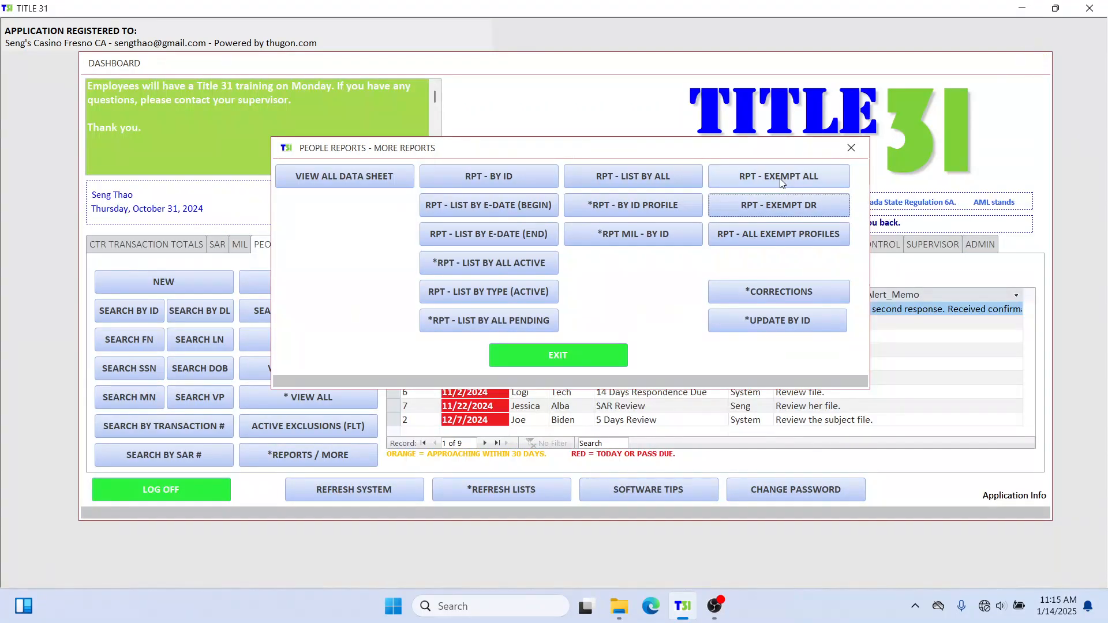
# Open RPT - EXEMPT ALL in a widened, zoomed-in preview.
pyautogui.click(781, 178)
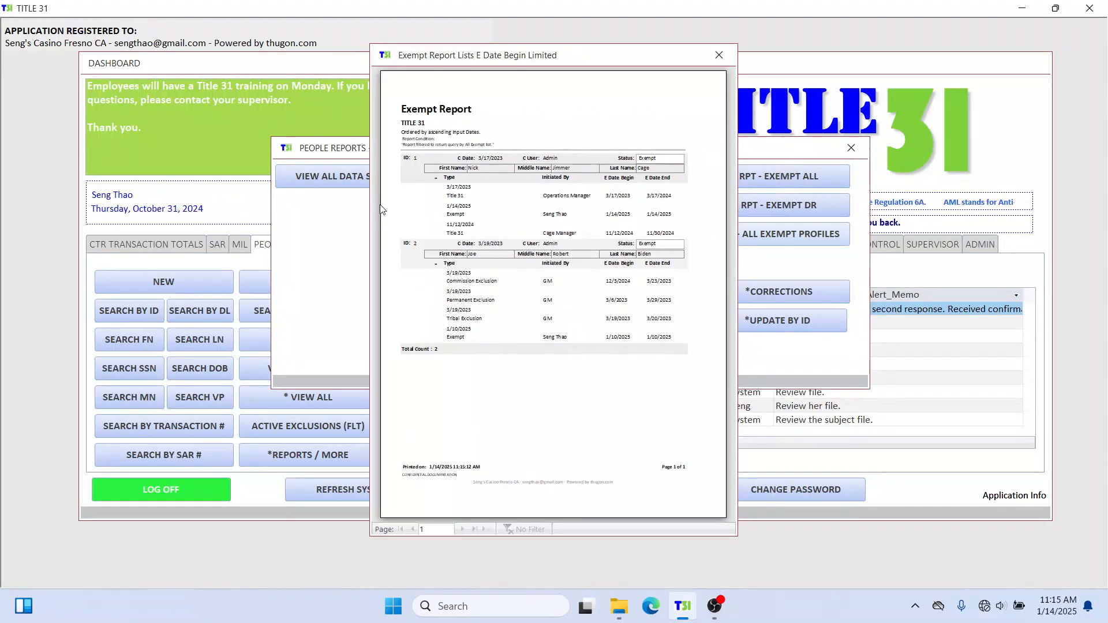
pyautogui.moveTo(371, 216); pyautogui.dragTo(40, 243)
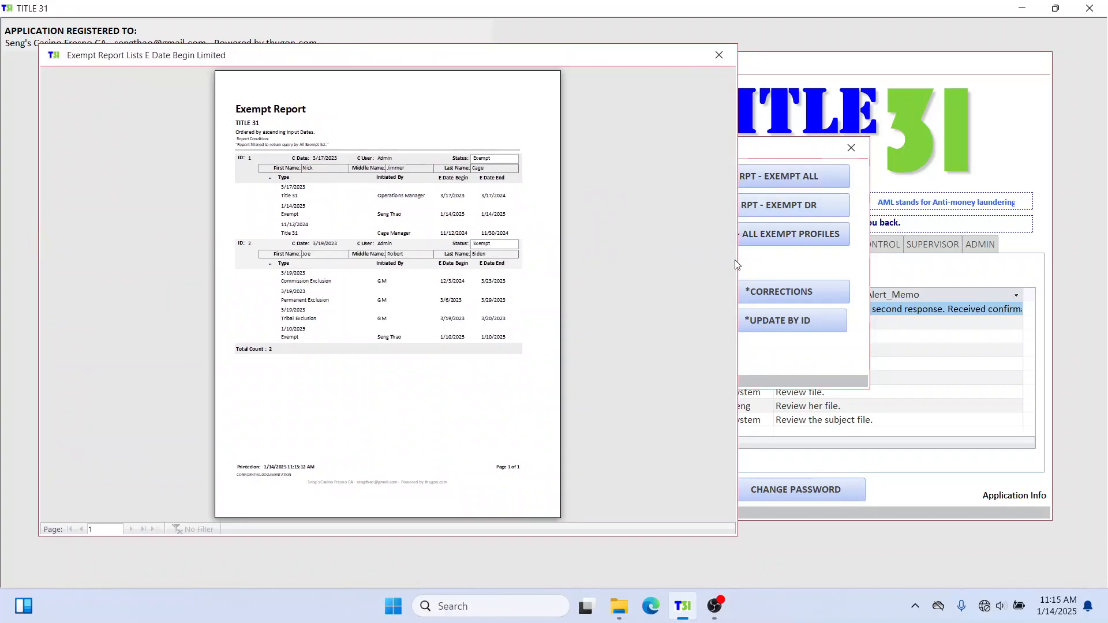
pyautogui.moveTo(736, 264); pyautogui.dragTo(873, 269)
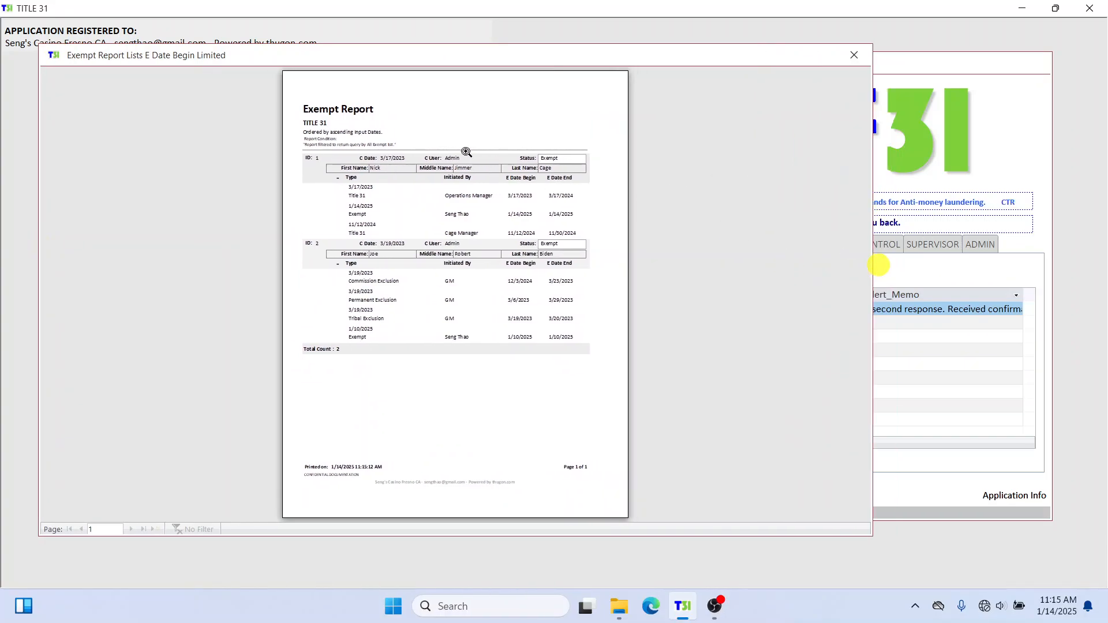
pyautogui.click(411, 130)
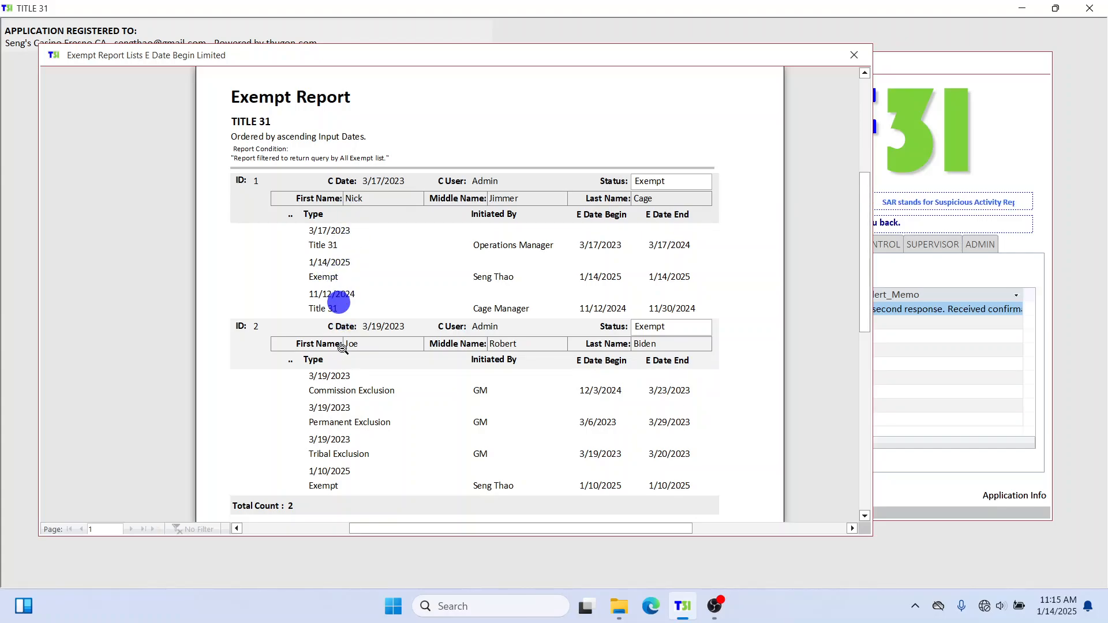
# Inspect the all-exempt report's entries for both people, then close the preview.
pyautogui.scroll(-1, 353, 342)
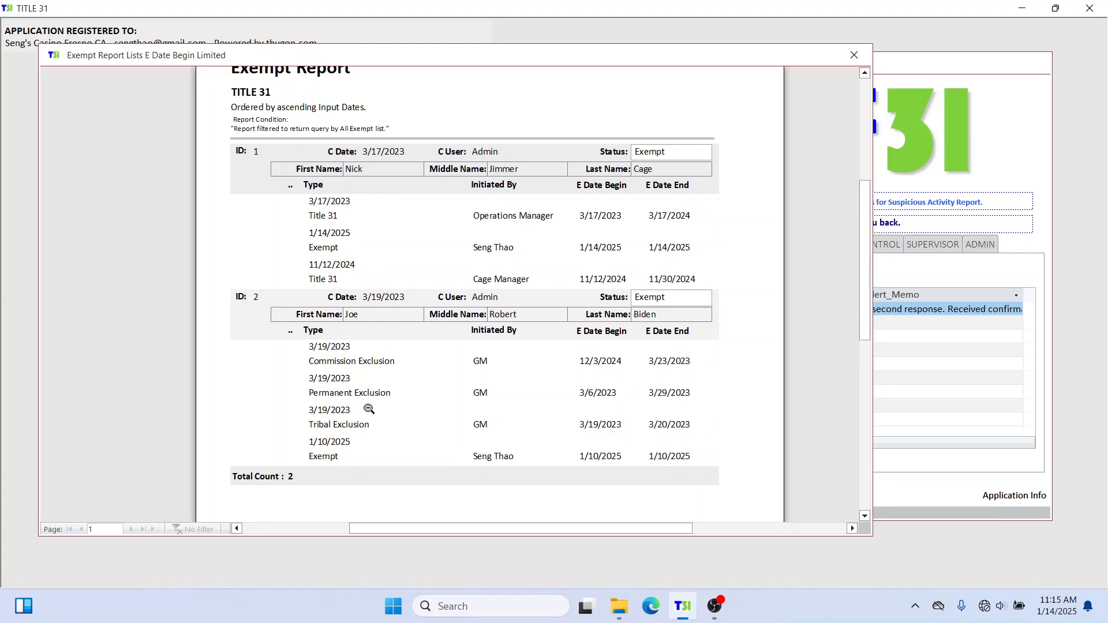
pyautogui.moveTo(345, 209)
pyautogui.mouseDown()
pyautogui.moveTo(282, 202)
pyautogui.moveTo(372, 242)
pyautogui.mouseUp()
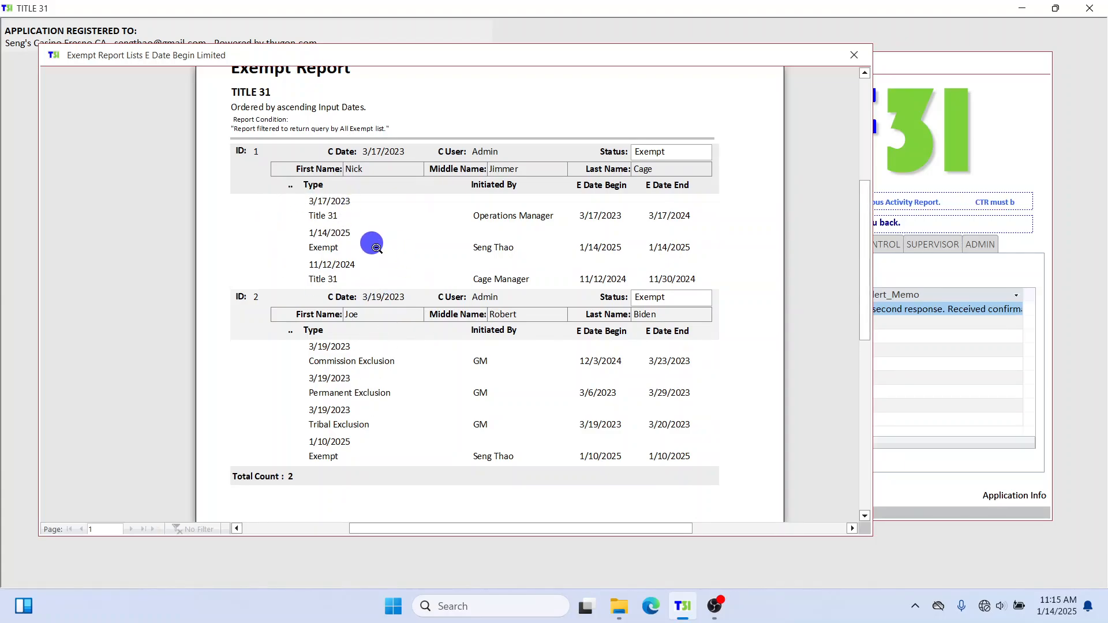
pyautogui.moveTo(355, 444)
pyautogui.mouseDown()
pyautogui.moveTo(277, 438)
pyautogui.moveTo(411, 450)
pyautogui.mouseUp()
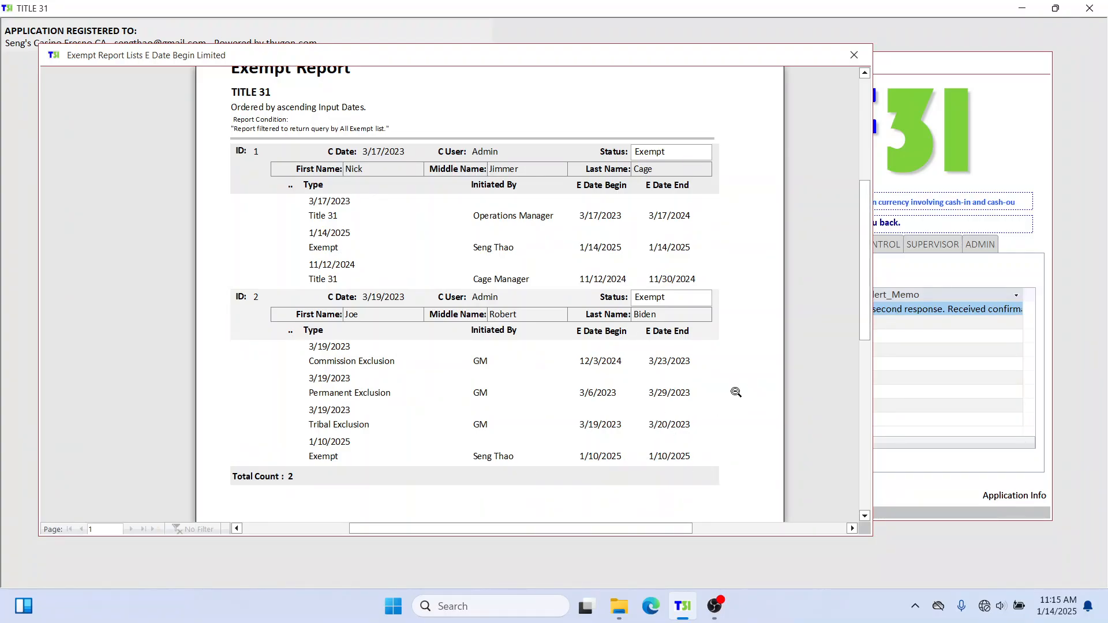
pyautogui.click(307, 454)
pyautogui.click(503, 457)
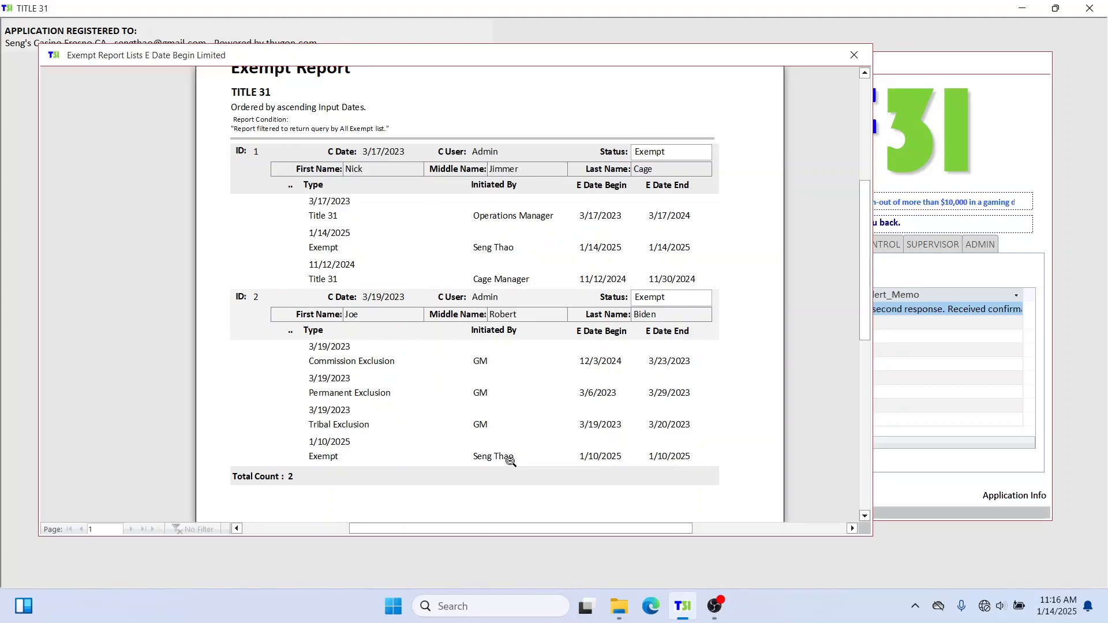
pyautogui.click(334, 457)
pyautogui.click(362, 457)
pyautogui.click(402, 461)
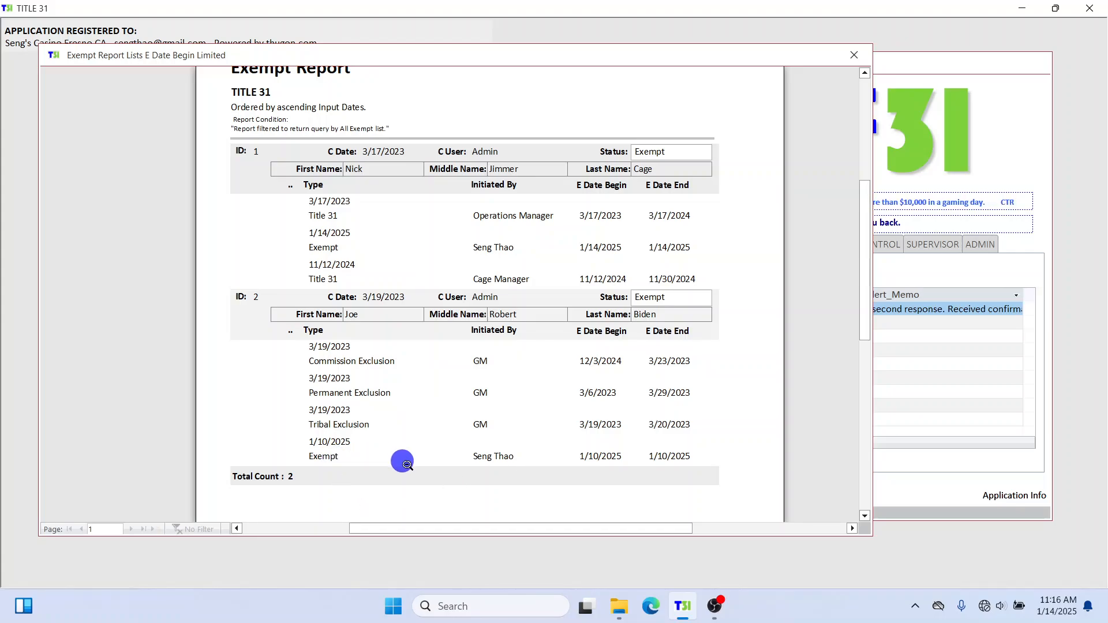
pyautogui.click(351, 458)
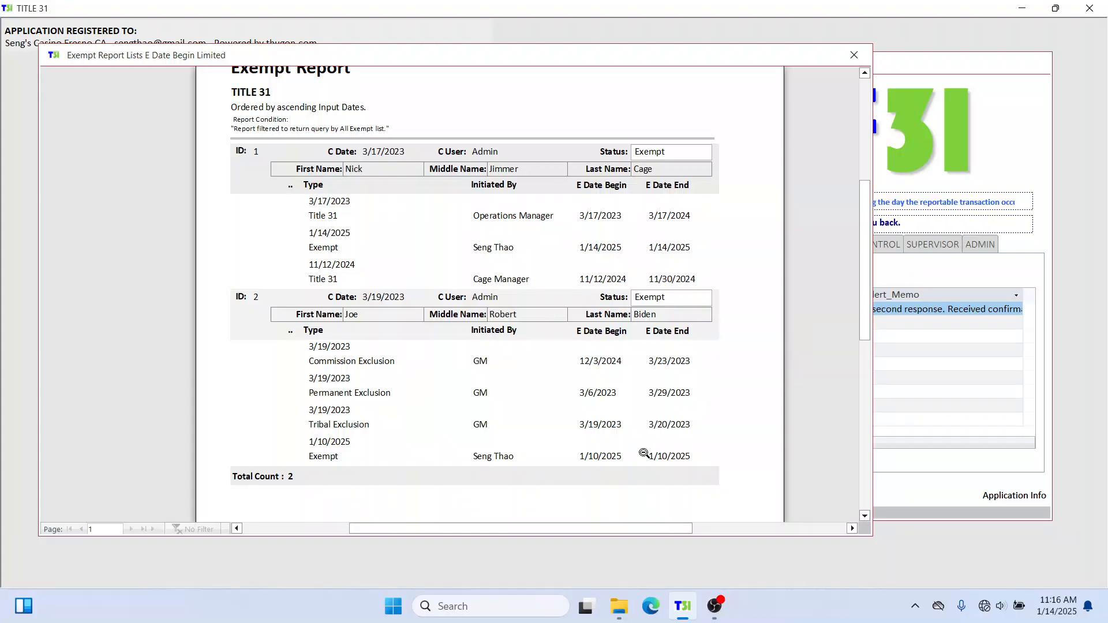
pyautogui.click(699, 453)
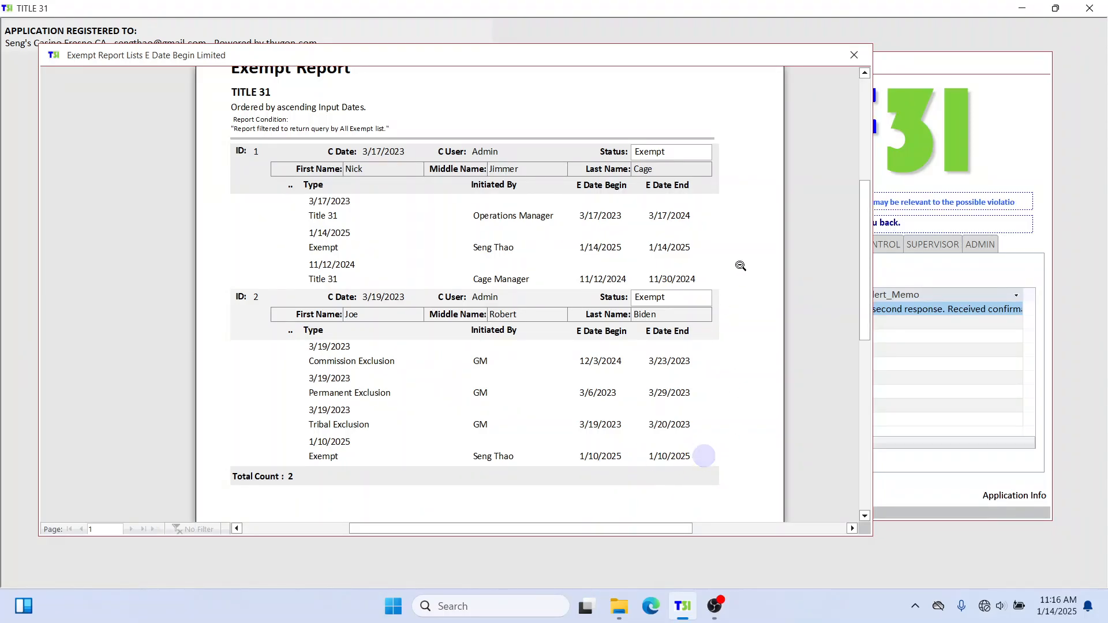
pyautogui.click(848, 56)
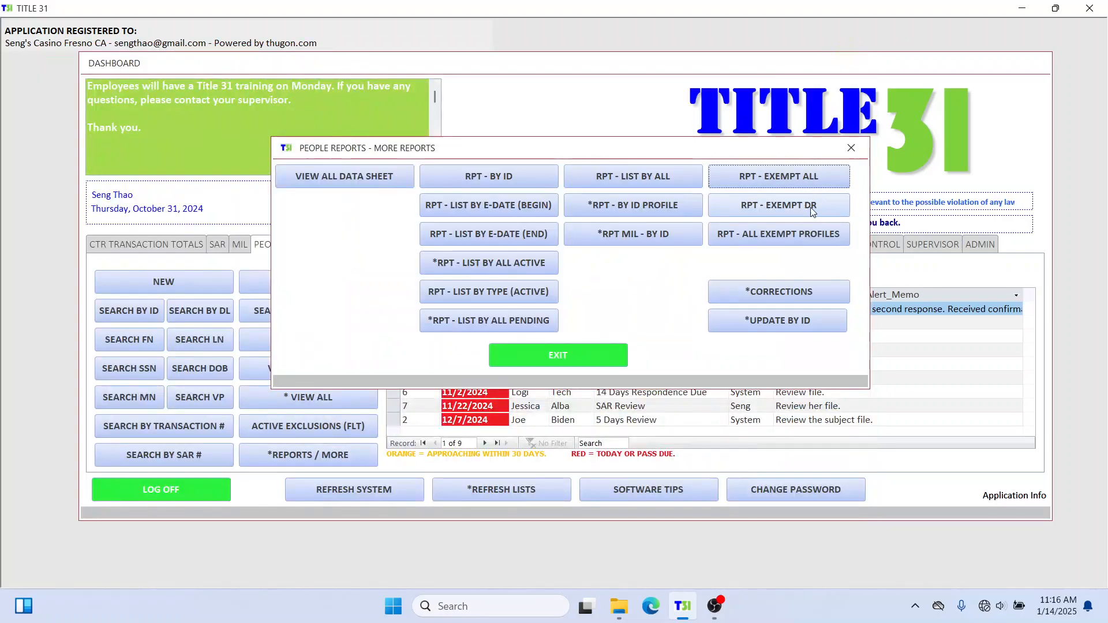
# View RPT - ALL EXEMPT PROFILES enlarged and zoomed, then close it and More Reports.
pyautogui.click(806, 233)
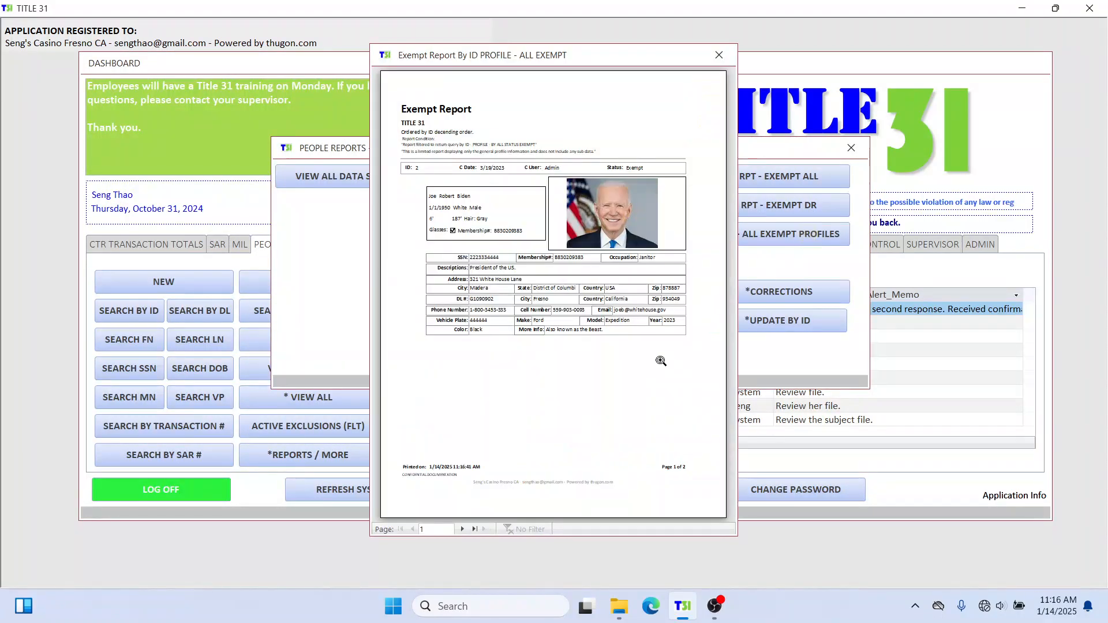
pyautogui.moveTo(371, 212); pyautogui.dragTo(73, 277)
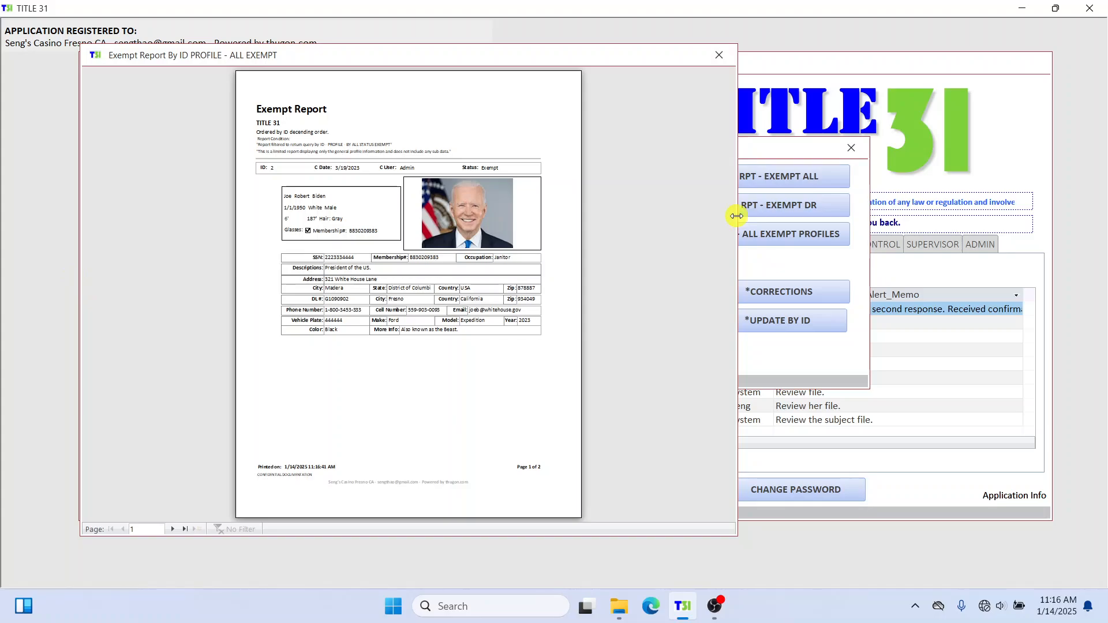
pyautogui.moveTo(736, 215); pyautogui.dragTo(1085, 216)
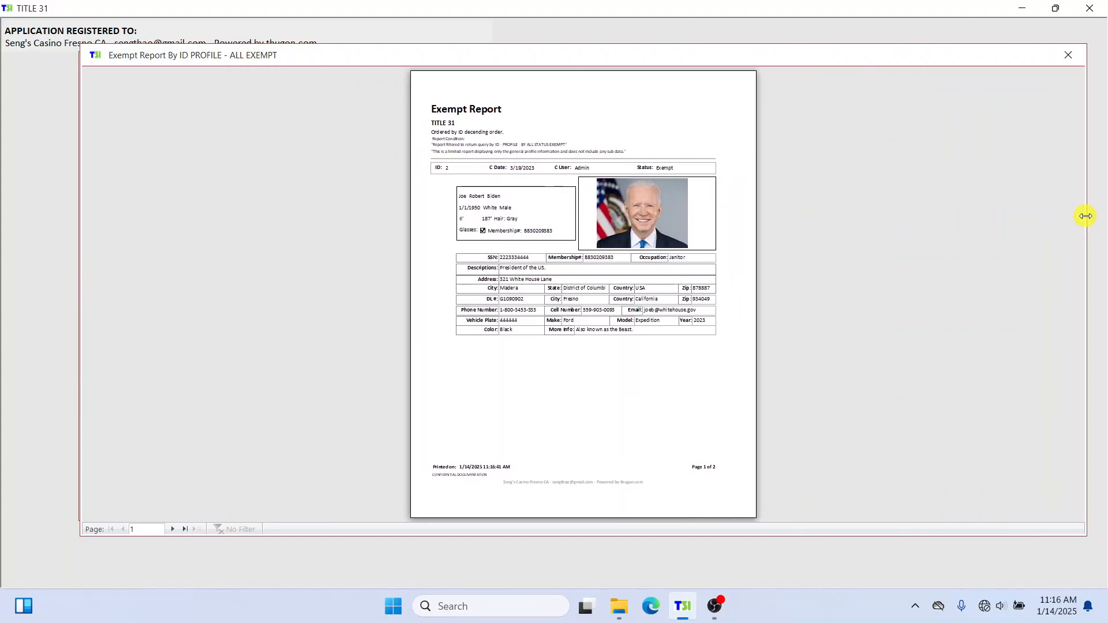
pyautogui.click(614, 162)
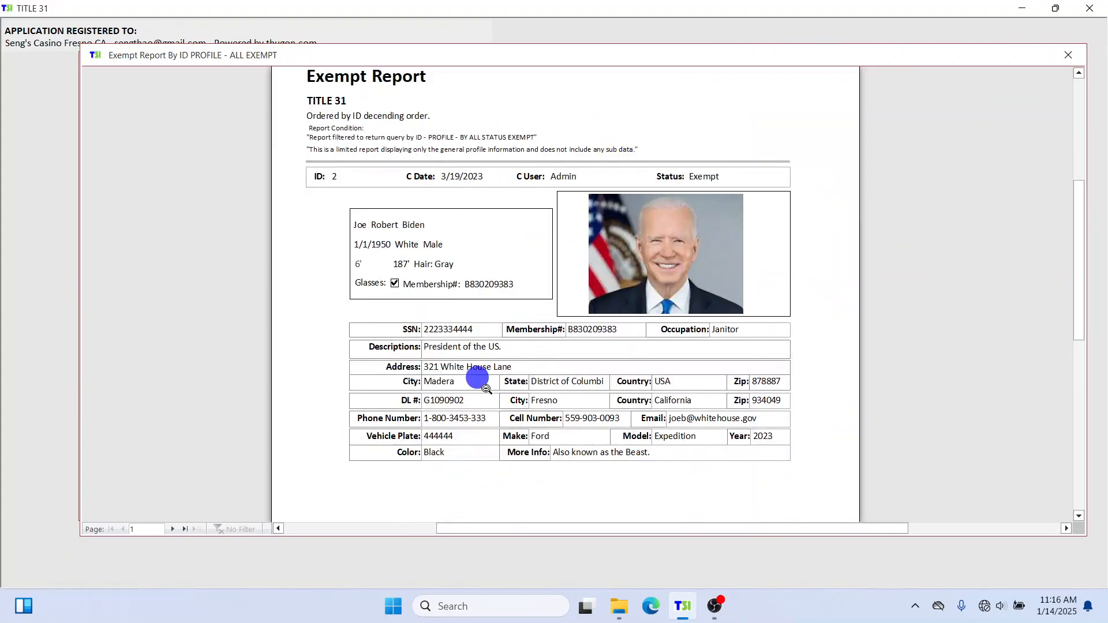
pyautogui.click(1065, 55)
pyautogui.click(852, 150)
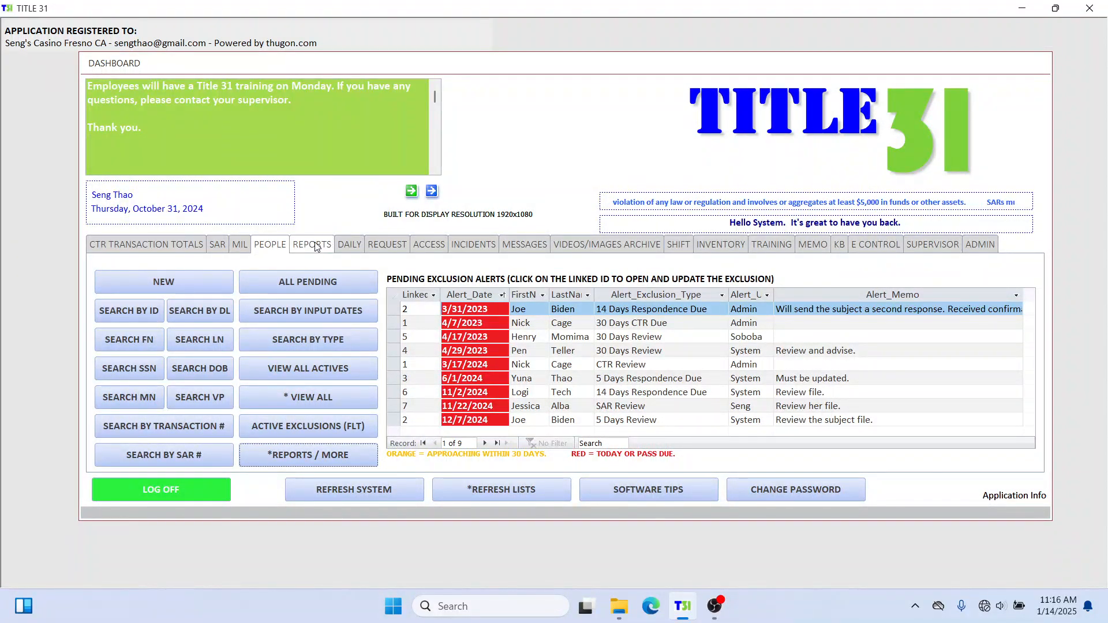
# Return to the People section and open the full list of person records.
pyautogui.click(313, 245)
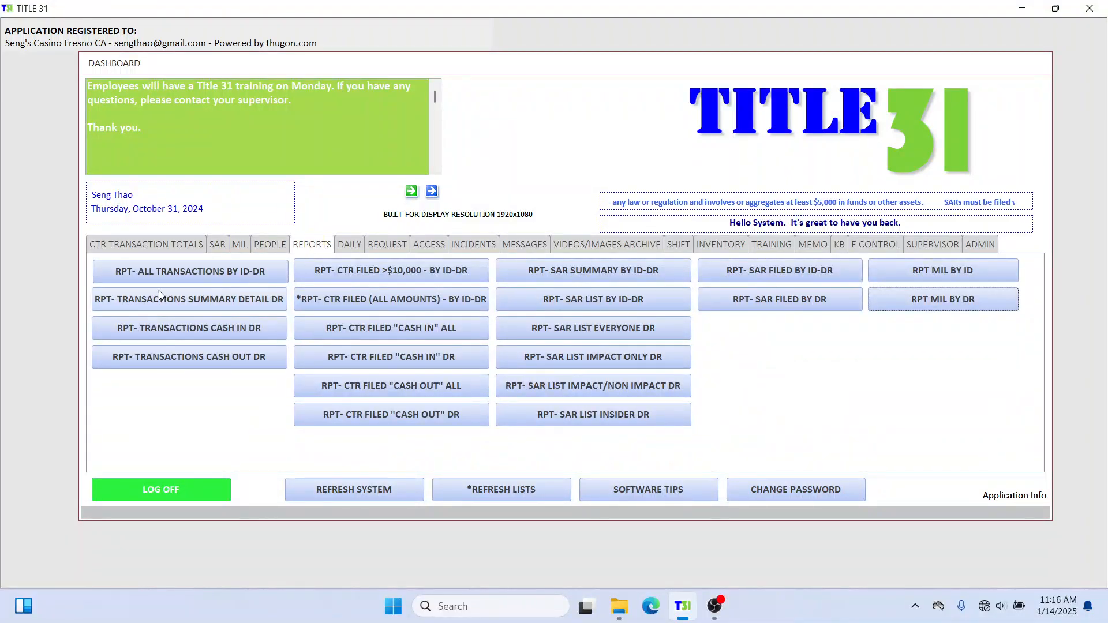
pyautogui.click(278, 244)
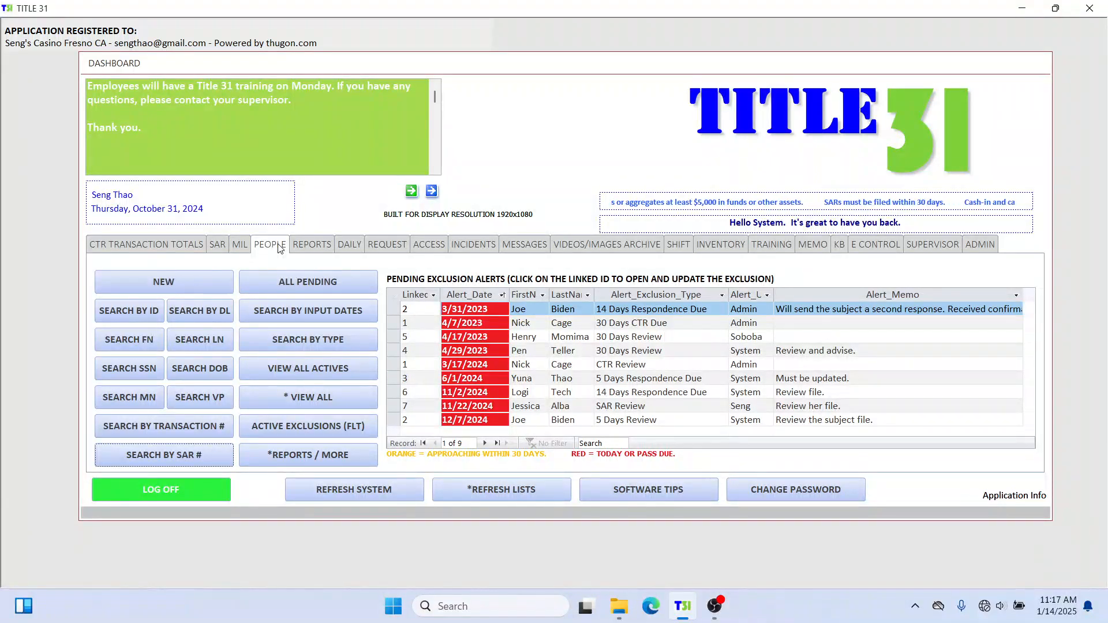
pyautogui.click(333, 393)
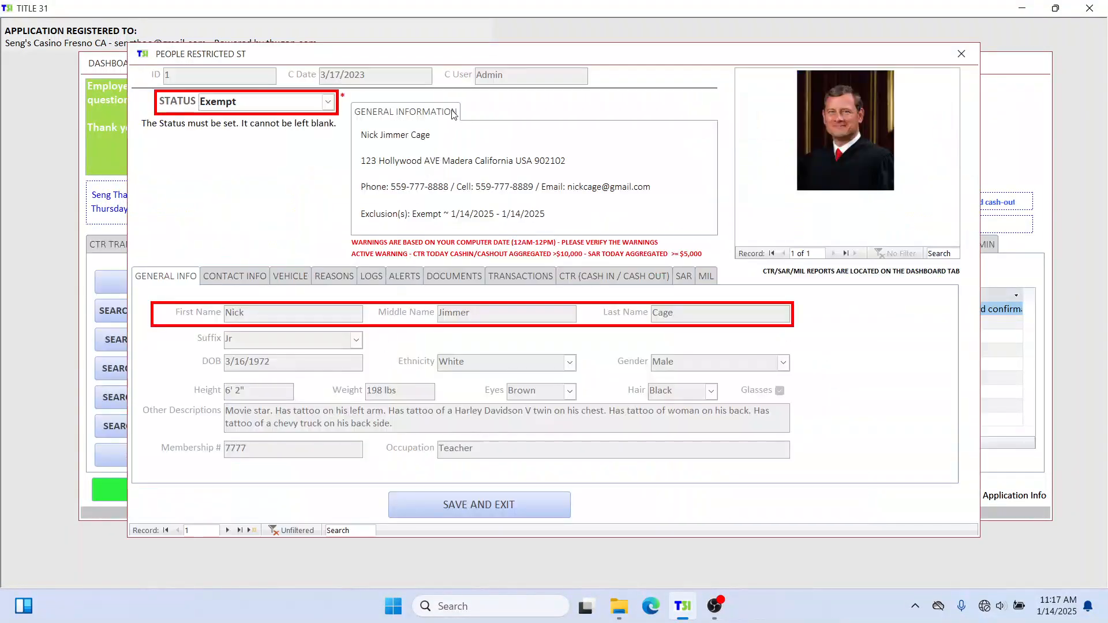
pyautogui.moveTo(512, 55); pyautogui.dragTo(514, 67)
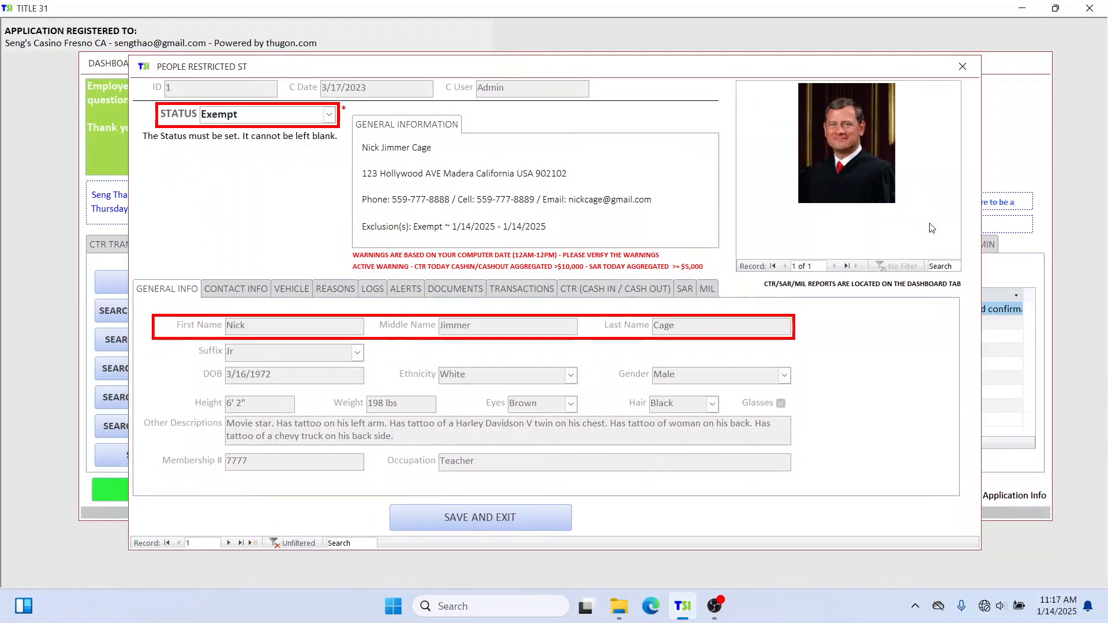
pyautogui.click(551, 66)
pyautogui.moveTo(551, 67); pyautogui.dragTo(562, 90)
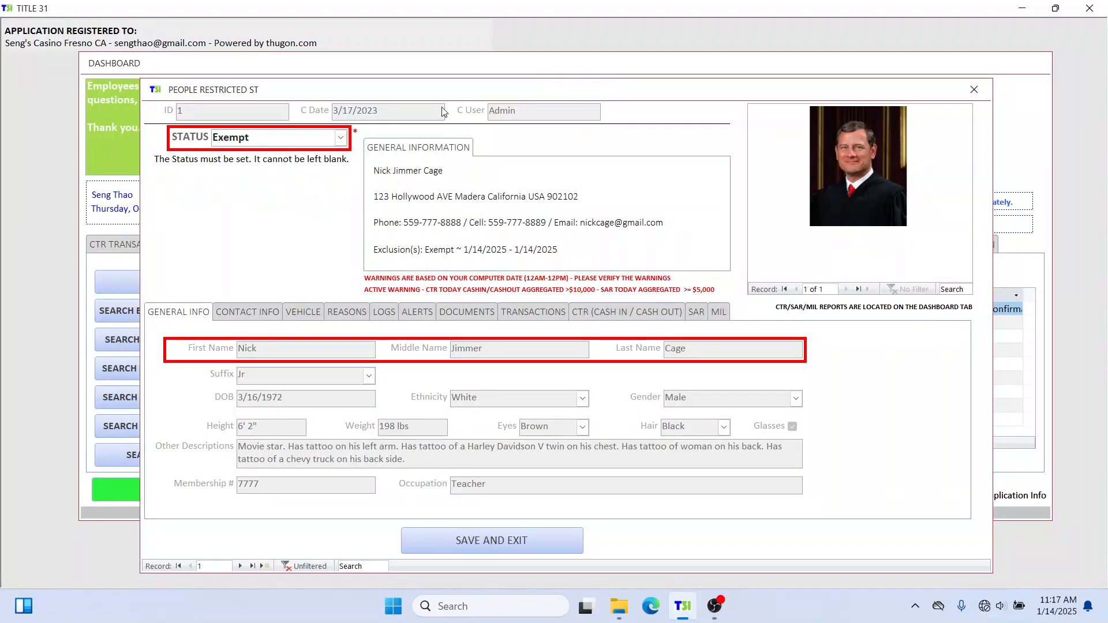
pyautogui.click(342, 138)
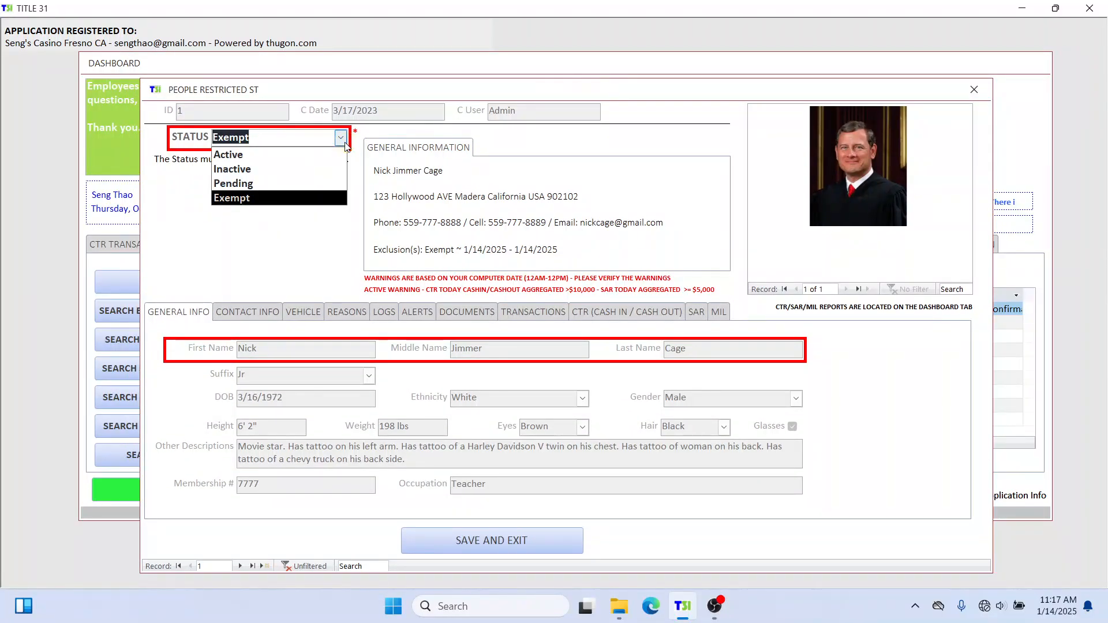
pyautogui.click(610, 137)
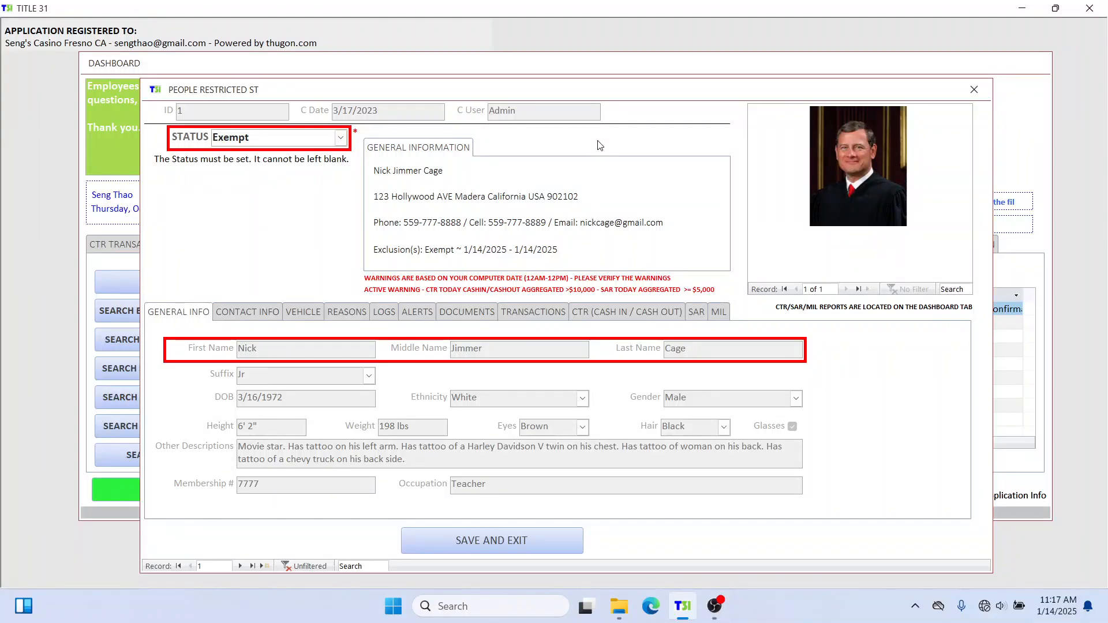
pyautogui.click(342, 139)
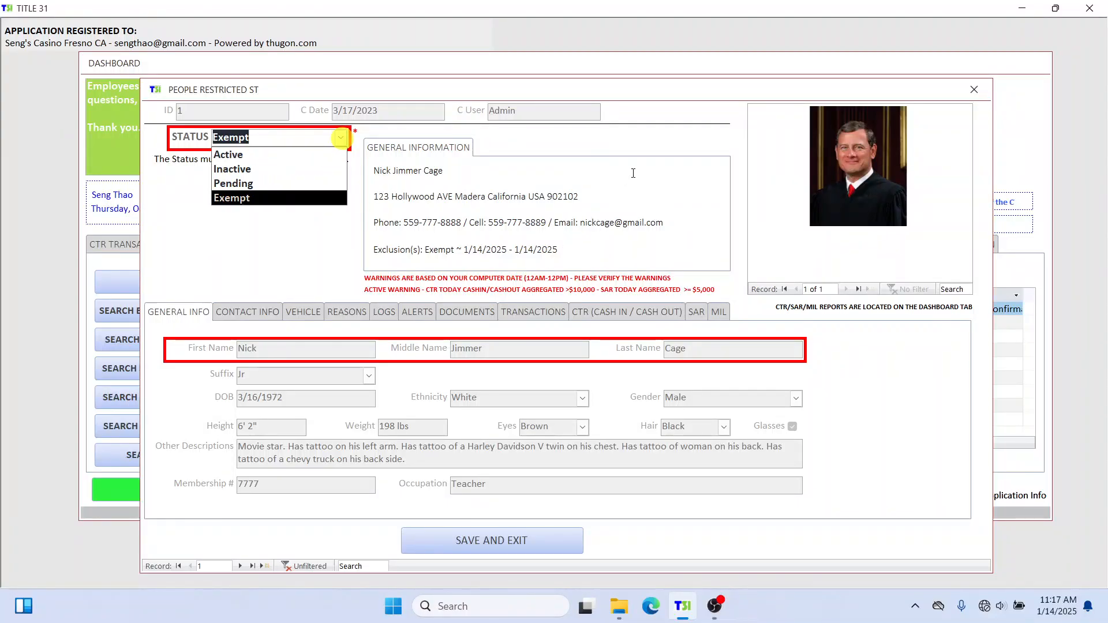
pyautogui.click(640, 150)
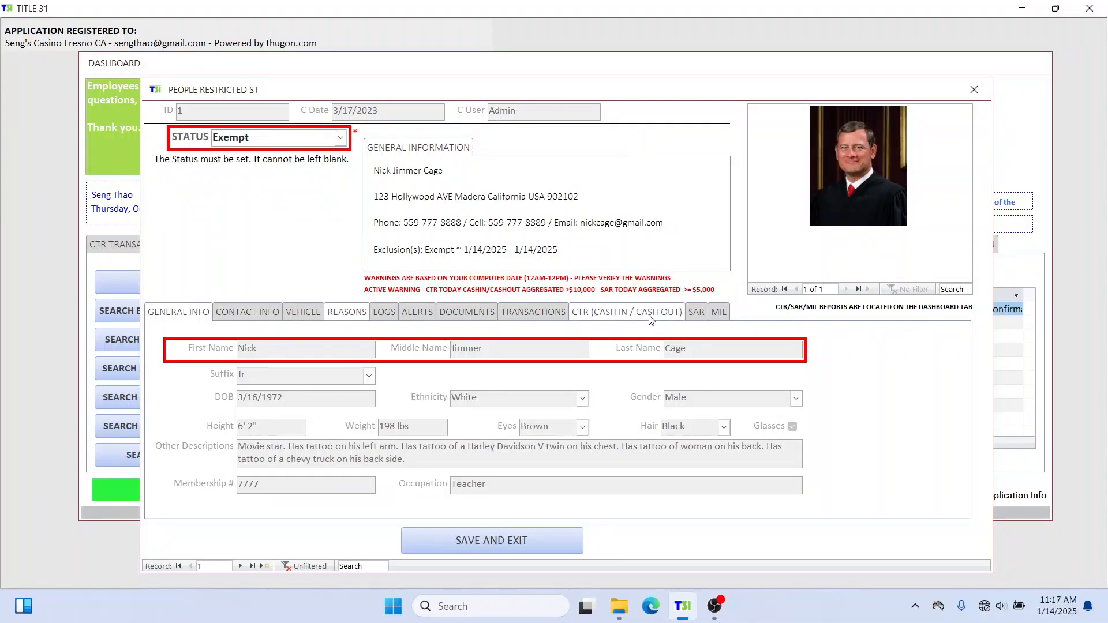
pyautogui.click(440, 315)
pyautogui.click(409, 314)
pyautogui.click(357, 314)
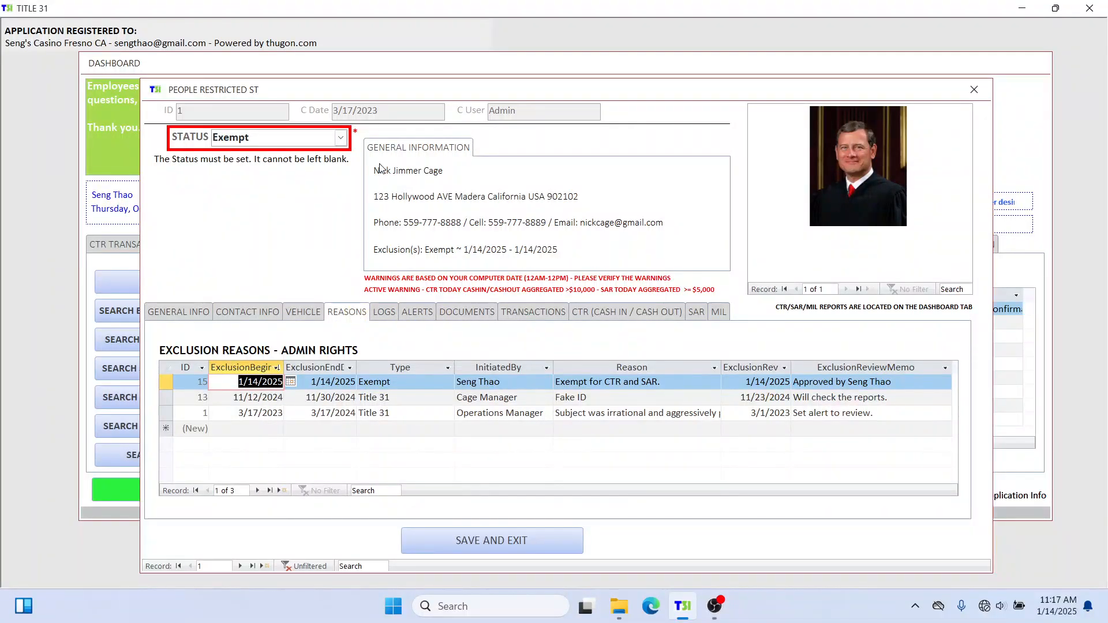
pyautogui.click(341, 144)
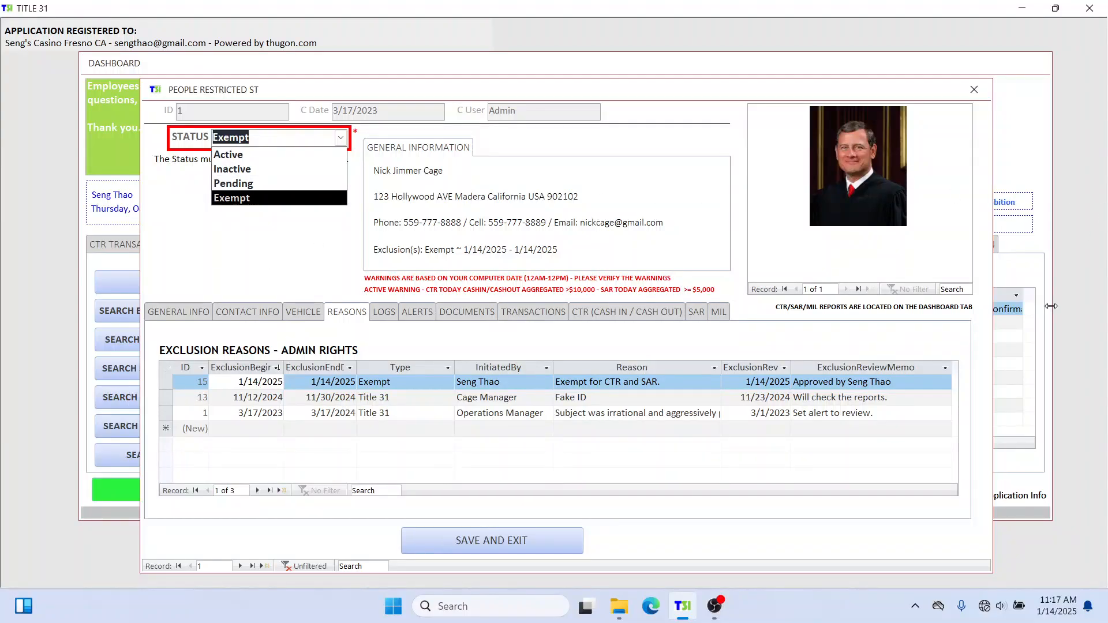
pyautogui.click(974, 90)
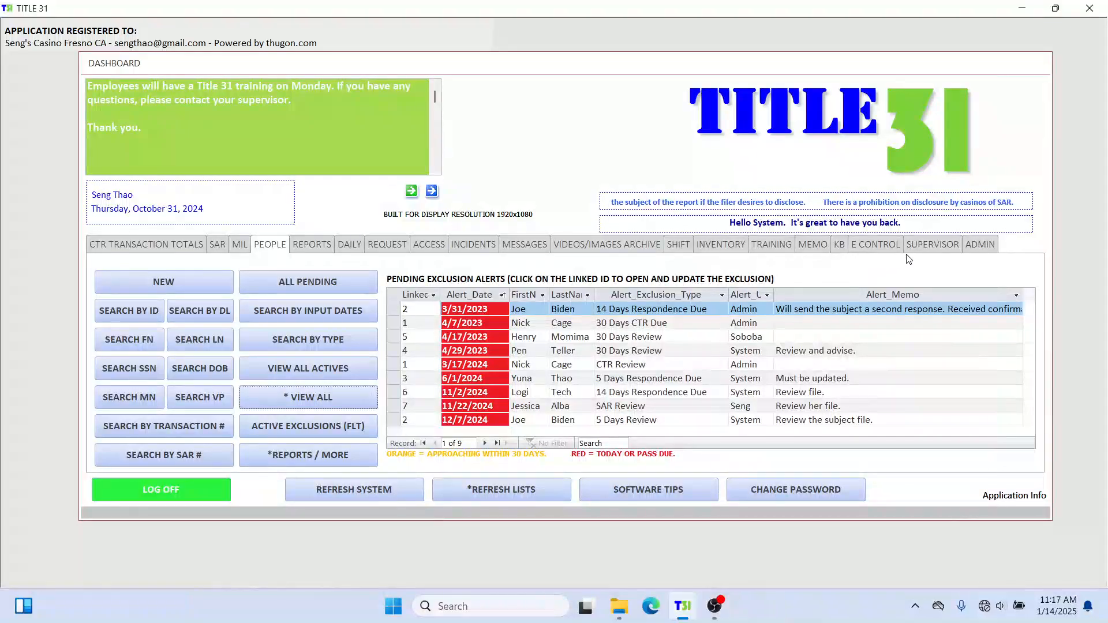
# Log in to the Admin Section as Manager with the account password.
pyautogui.click(983, 245)
pyautogui.click(513, 360)
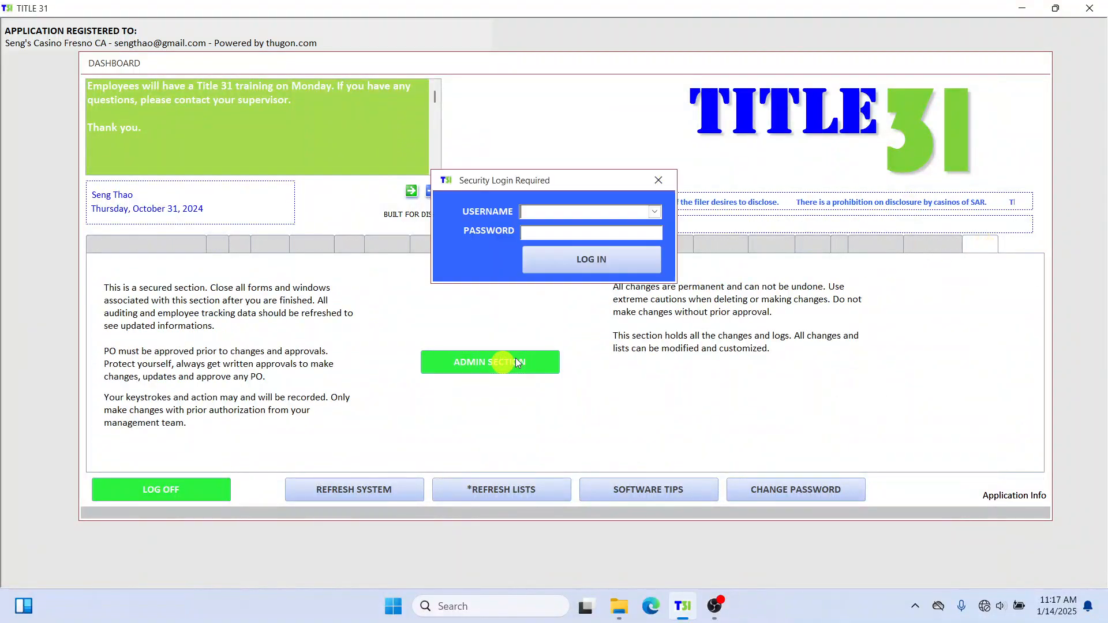
pyautogui.click(655, 212)
pyautogui.click(631, 226)
pyautogui.click(617, 233)
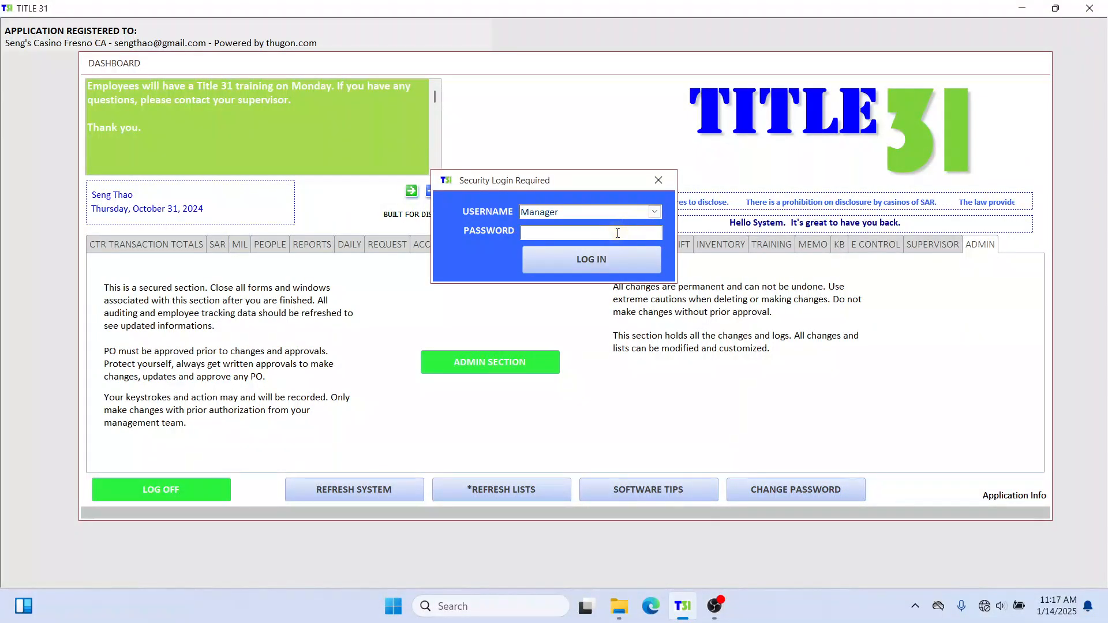
pyautogui.write('***')
pyautogui.press('Return')
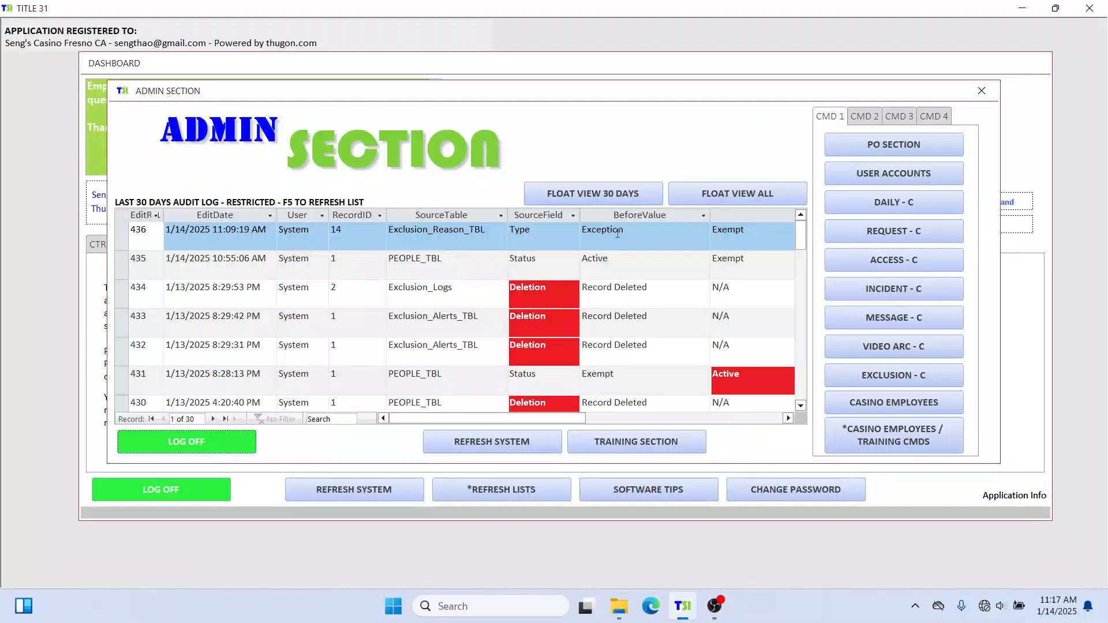
# Add 1234 as a new exclusion STATUS value and close the admin windows.
pyautogui.click(912, 376)
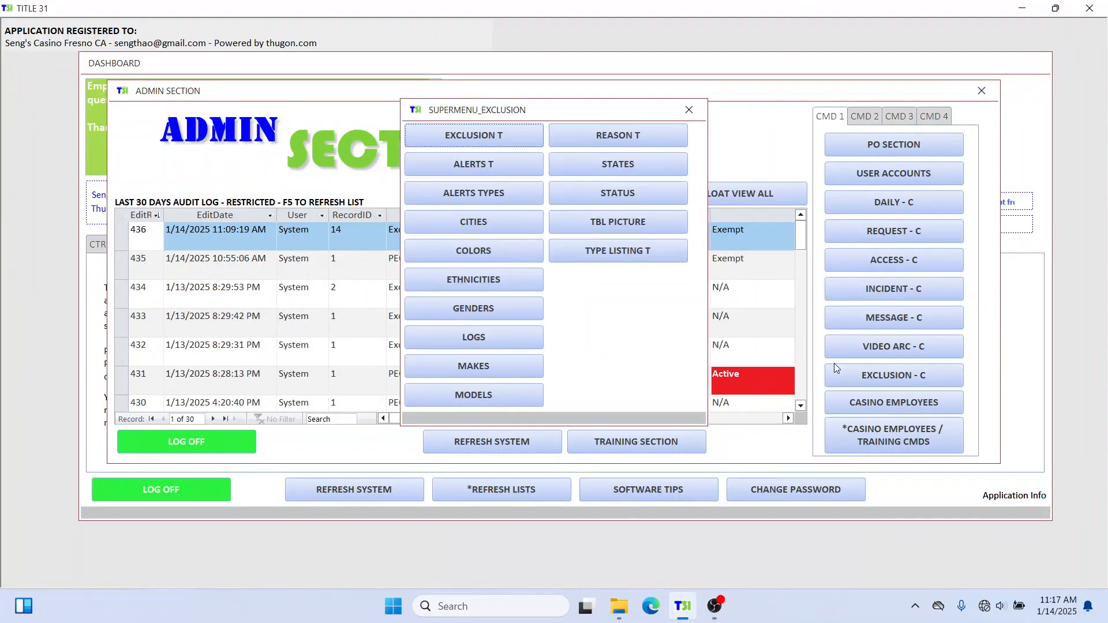
pyautogui.click(652, 198)
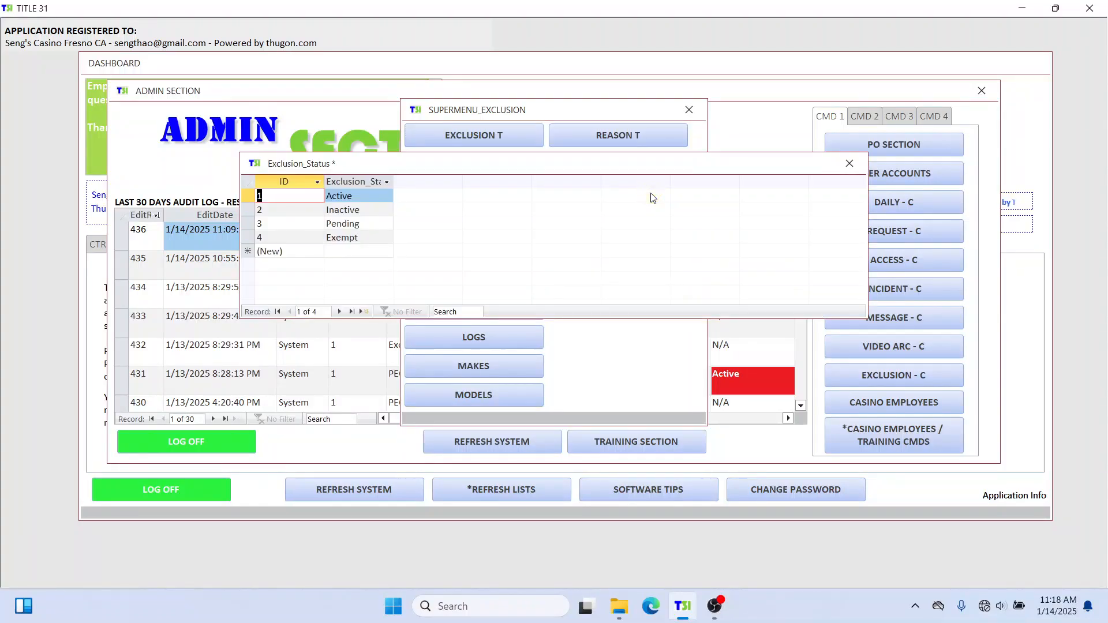
pyautogui.click(369, 238)
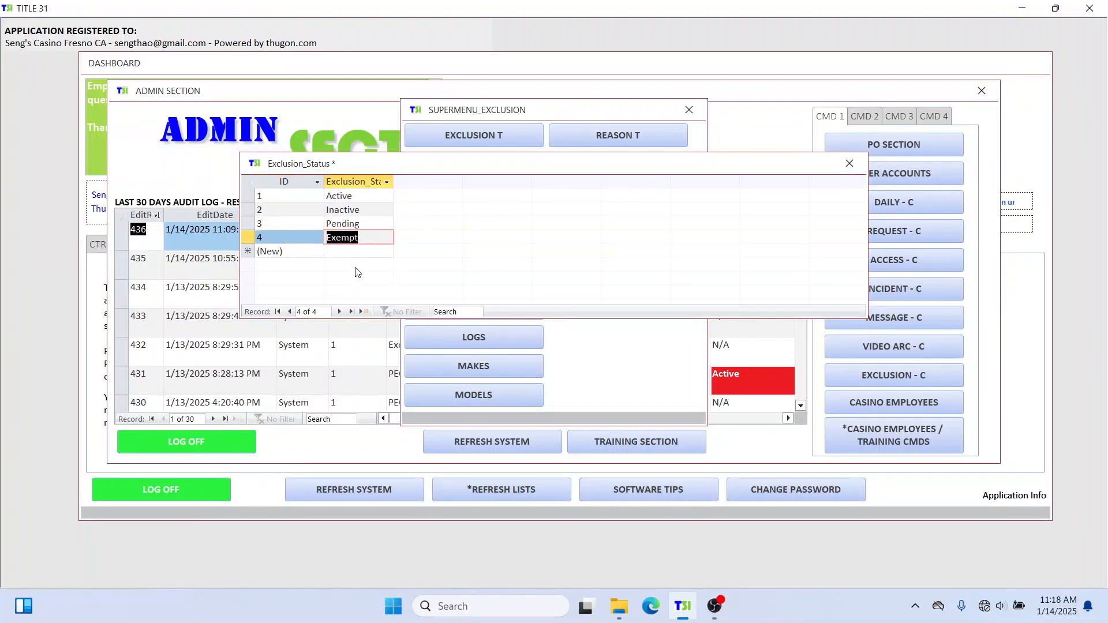
pyautogui.click(347, 251)
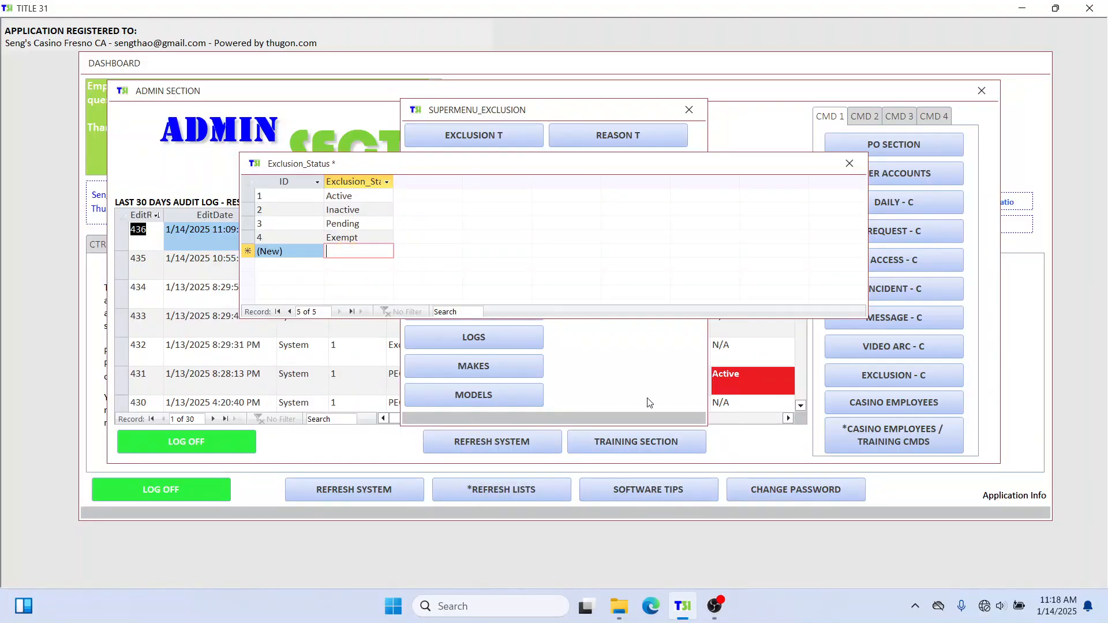
pyautogui.write('1234')
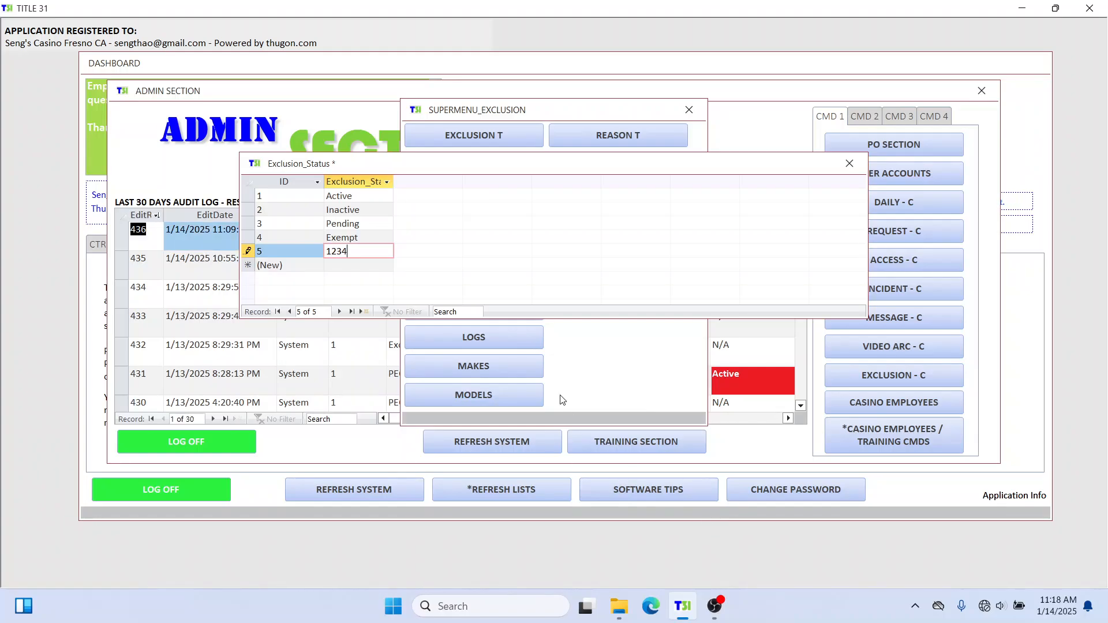
pyautogui.click(375, 241)
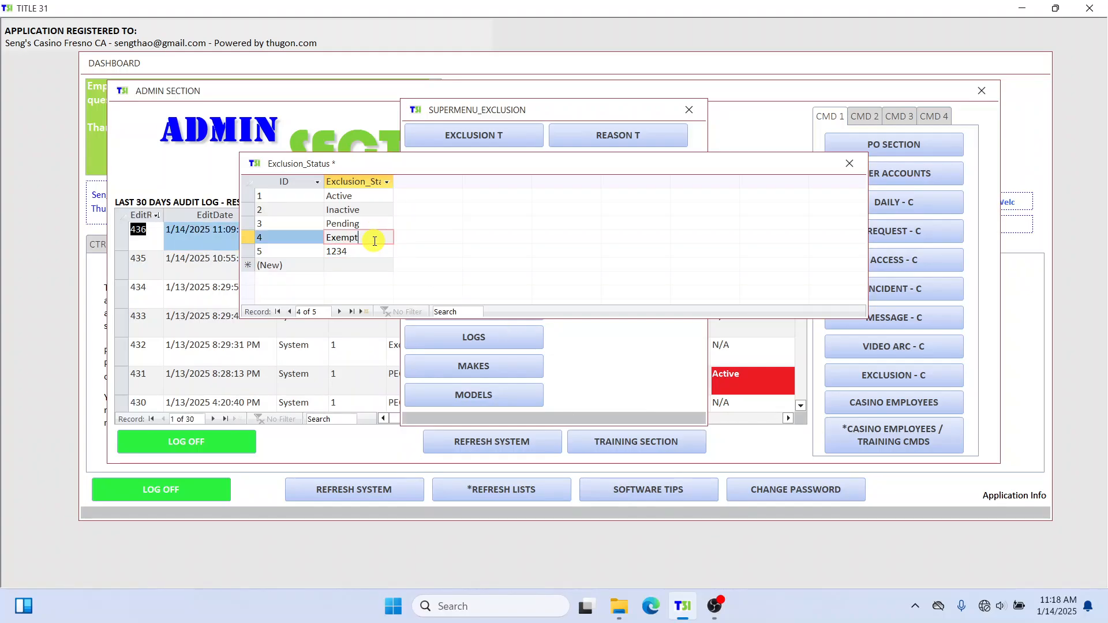
pyautogui.click(848, 164)
pyautogui.click(677, 116)
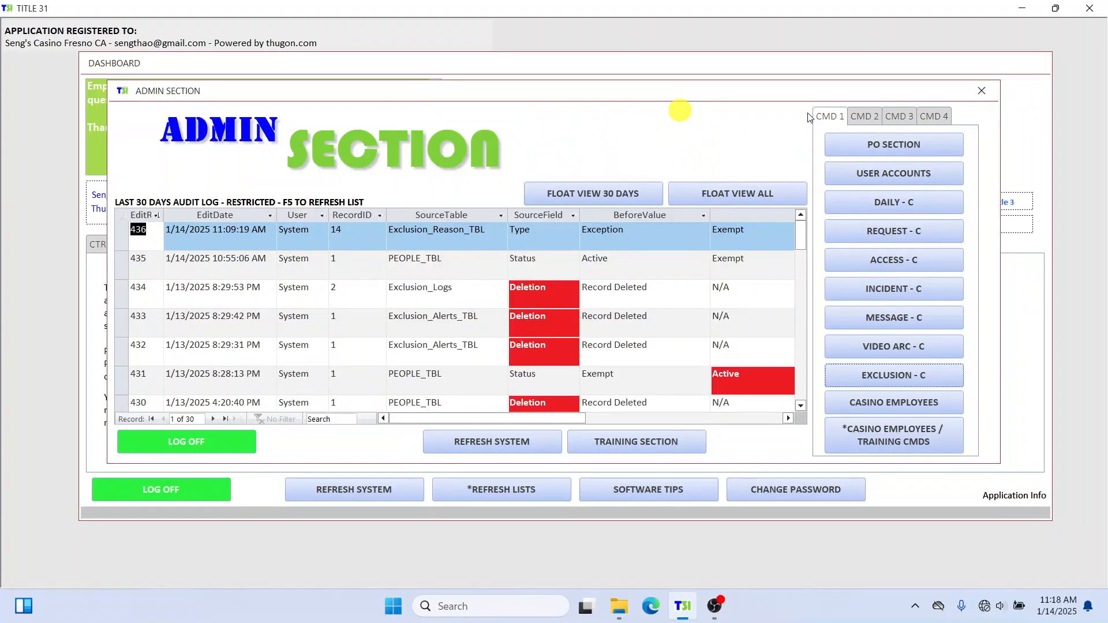
pyautogui.click(980, 90)
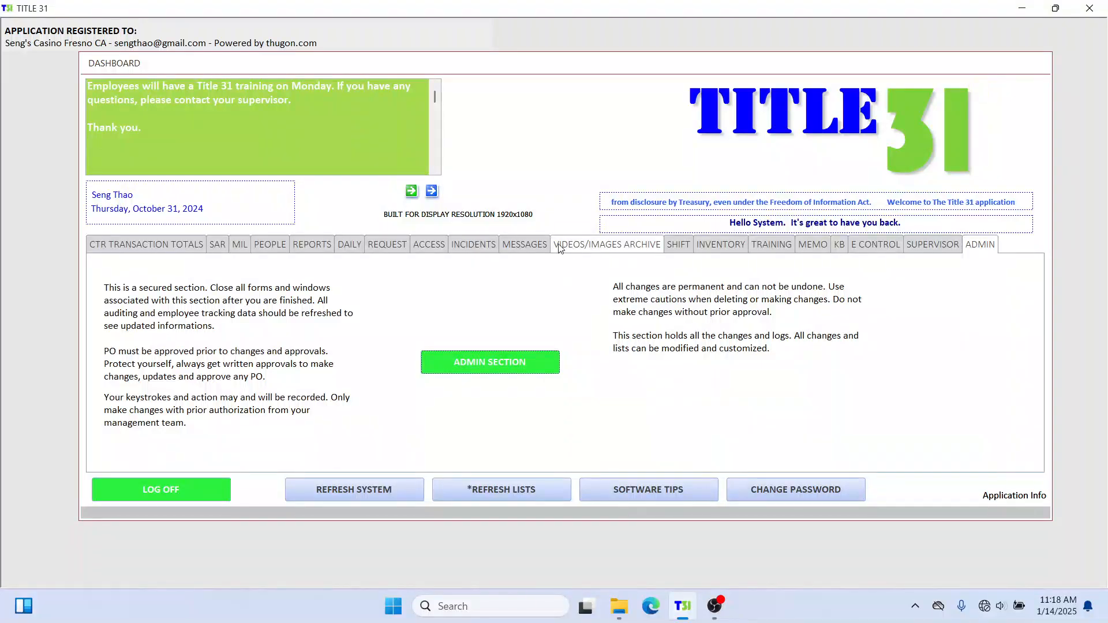
# Reopen the person record, confirm 1234 is a status option, keep Exempt, and close it.
pyautogui.click(270, 244)
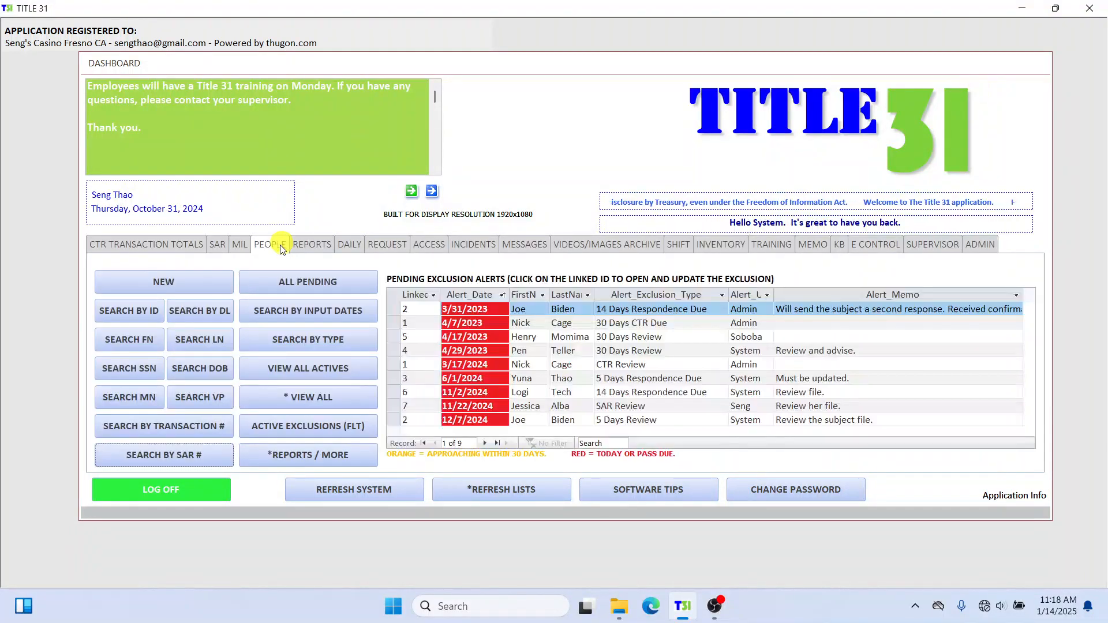
pyautogui.click(312, 396)
pyautogui.click(328, 102)
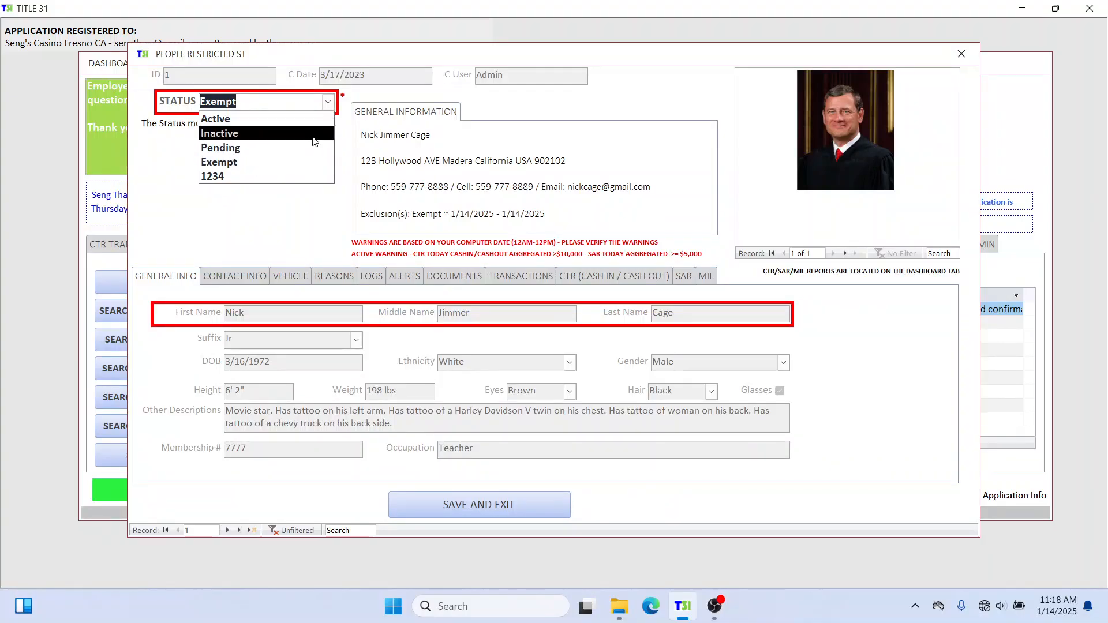
pyautogui.click(959, 54)
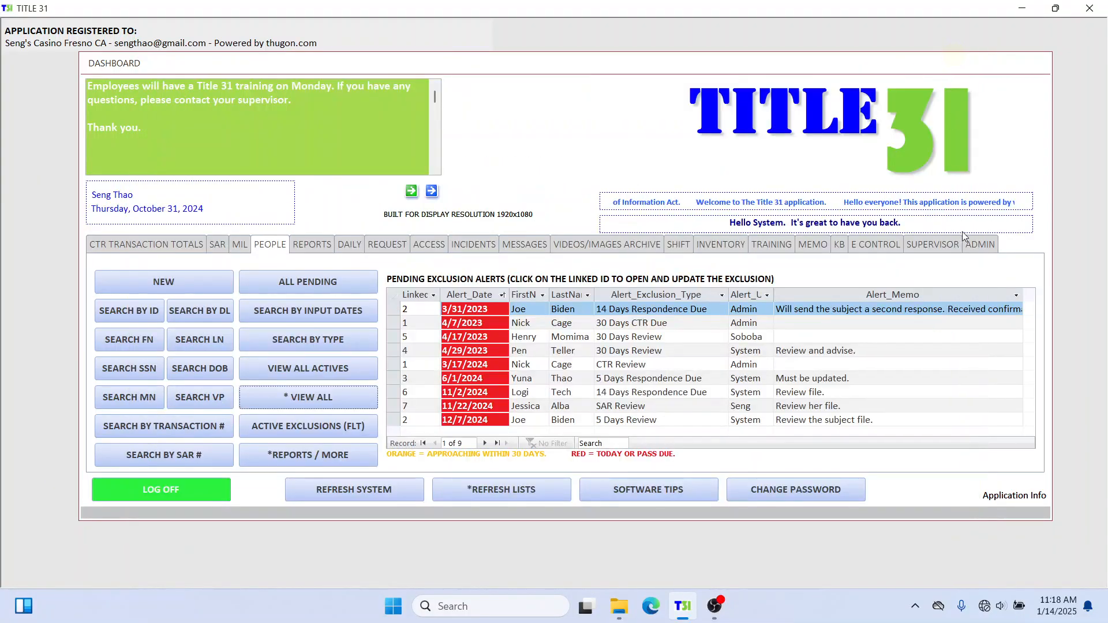
pyautogui.click(979, 244)
# Log in to the Admin Section as the Manager user with its password.
pyautogui.click(514, 360)
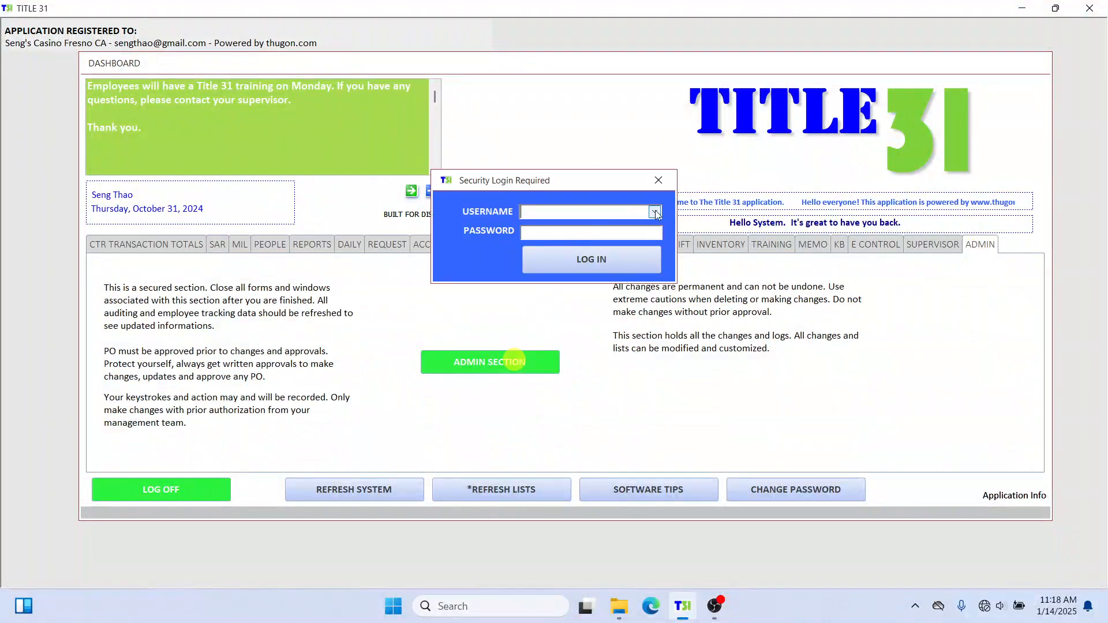
pyautogui.click(655, 212)
pyautogui.click(638, 227)
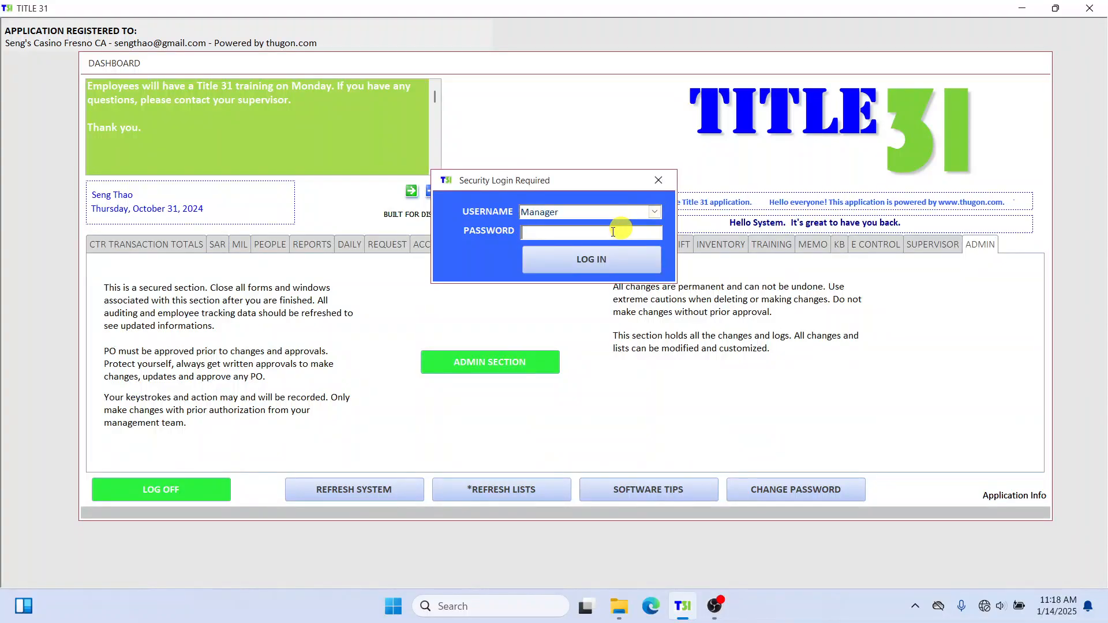
pyautogui.click(613, 232)
pyautogui.write('****')
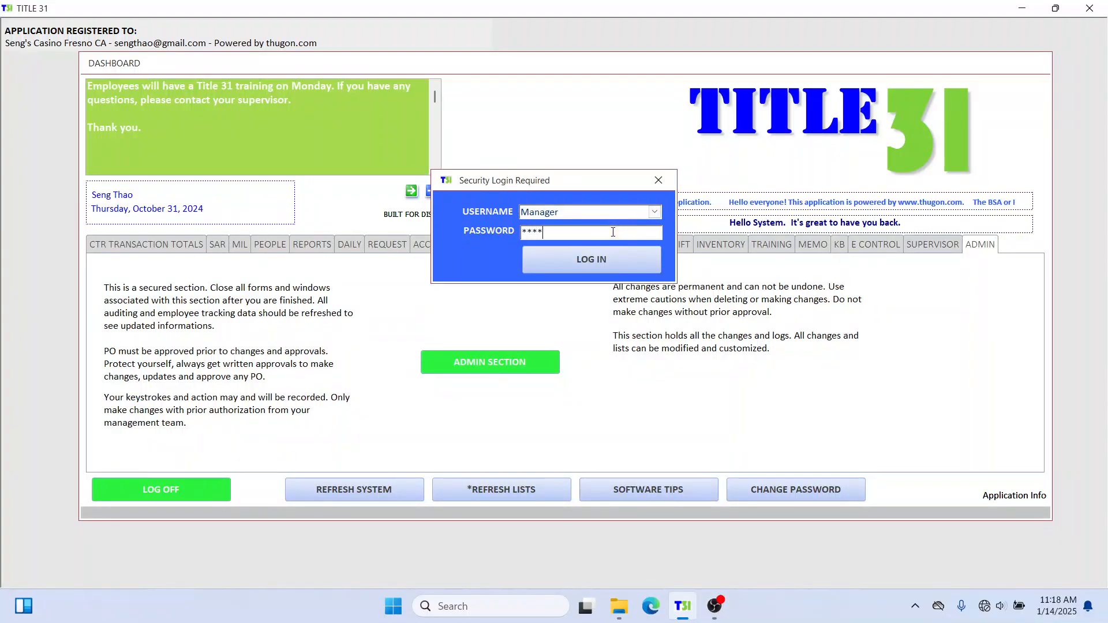
pyautogui.click(597, 268)
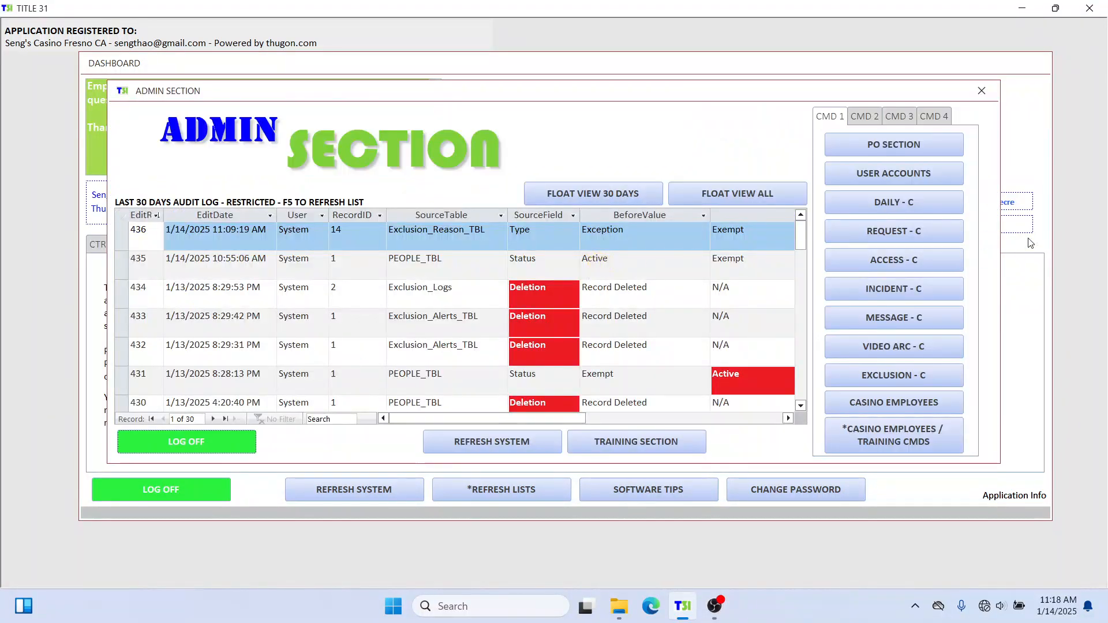
# Delete the test value 1234 from row 5 of the Exclusion Status table.
pyautogui.click(882, 374)
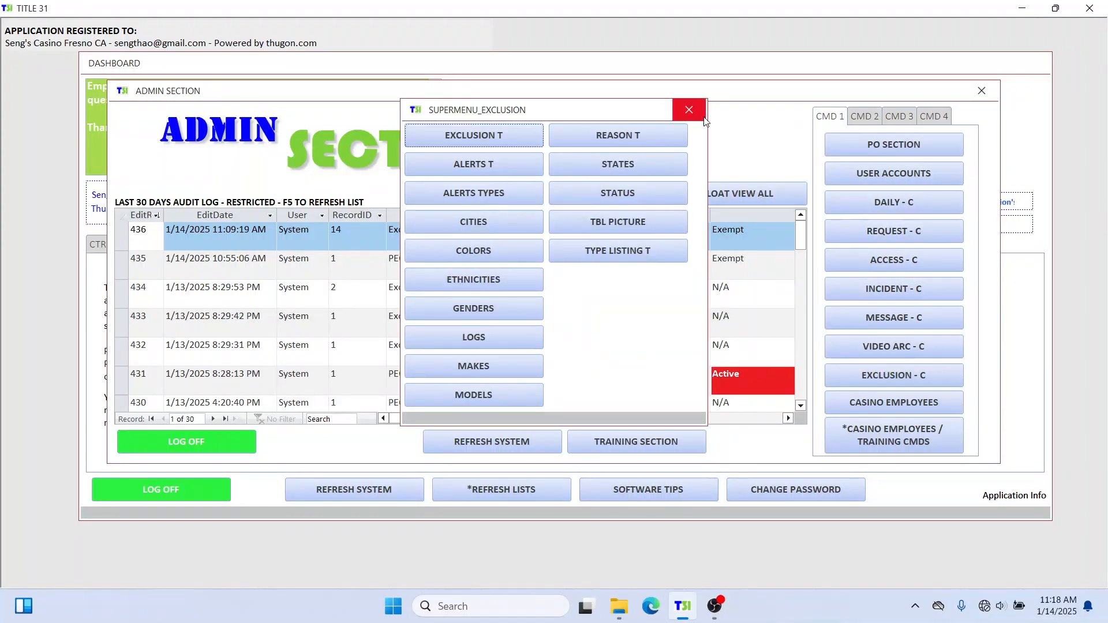
pyautogui.click(614, 202)
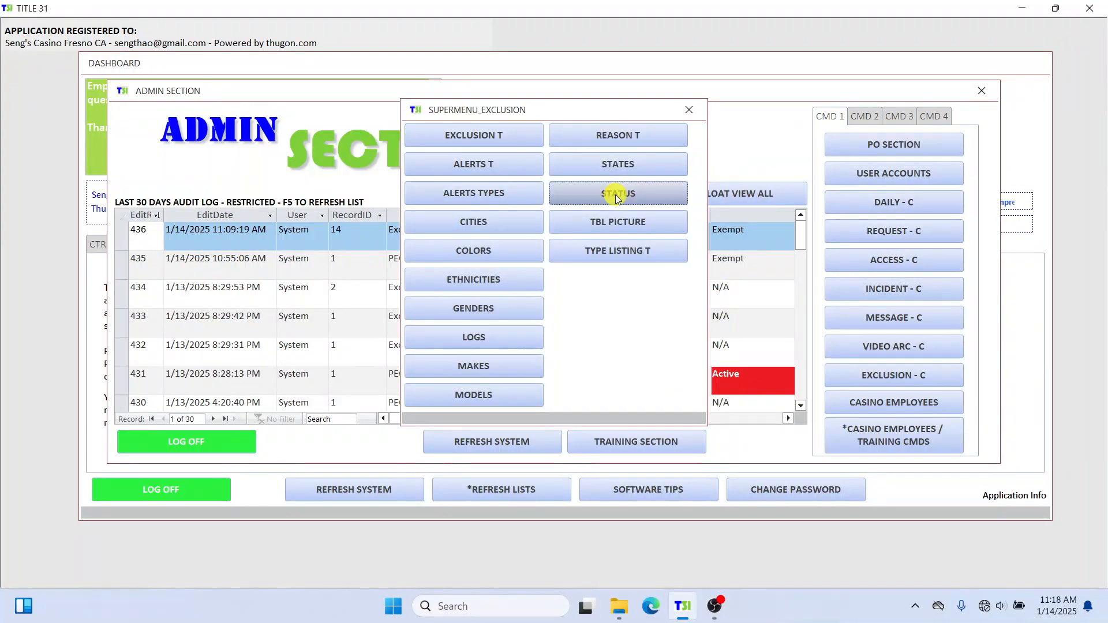
pyautogui.click(247, 252)
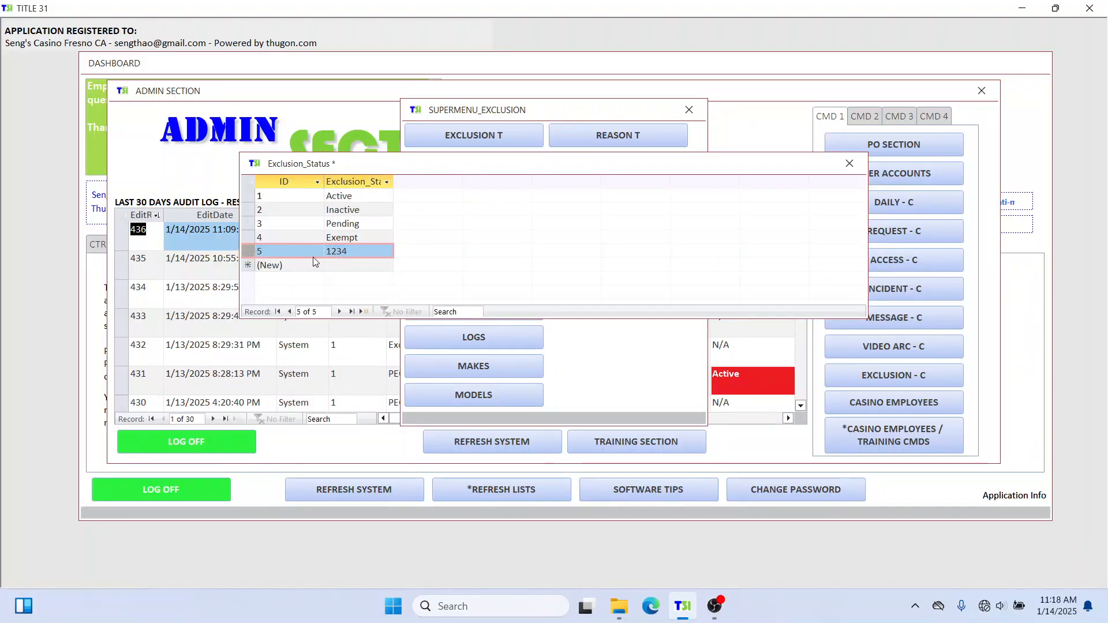
pyautogui.moveTo(371, 250); pyautogui.dragTo(318, 255)
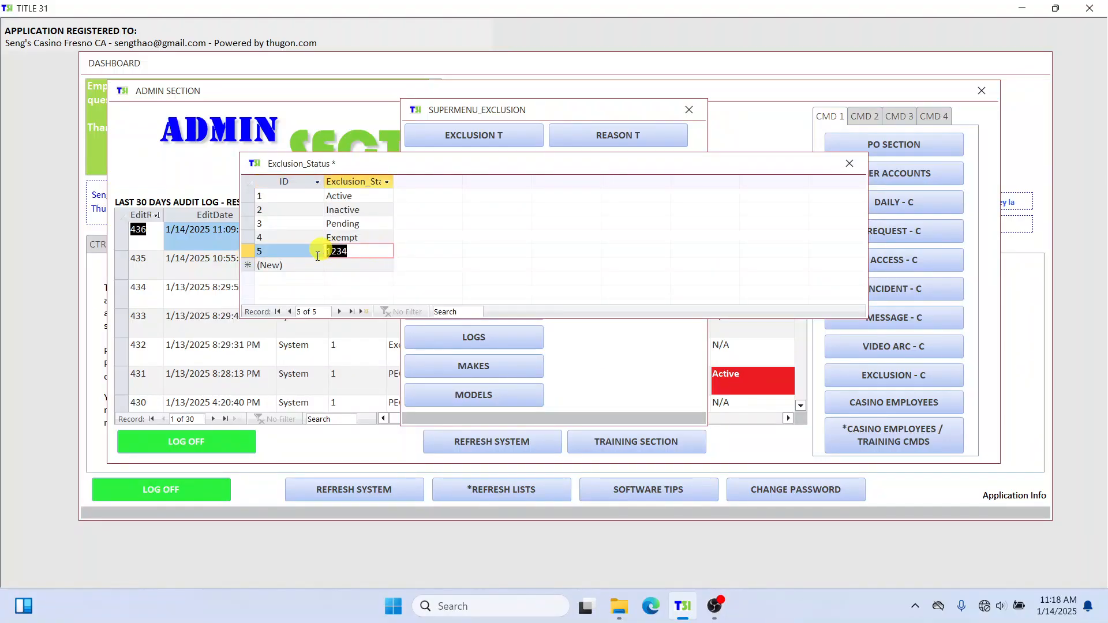
pyautogui.press('Delete')
pyautogui.click(371, 263)
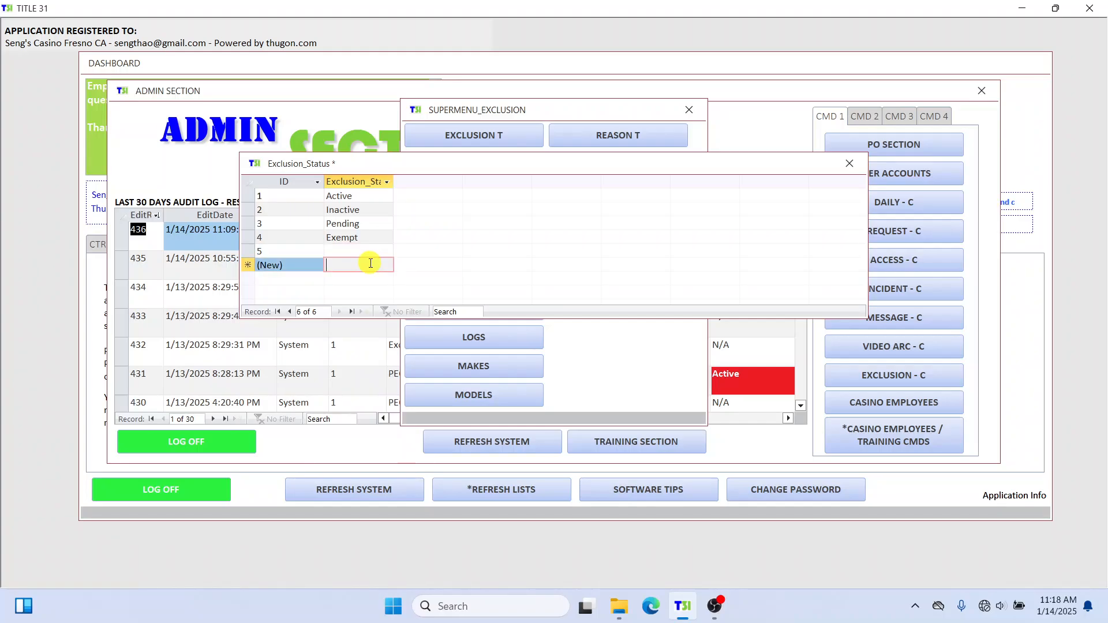
# Close the status table, the exclusion menu and the Admin Section window.
pyautogui.click(851, 166)
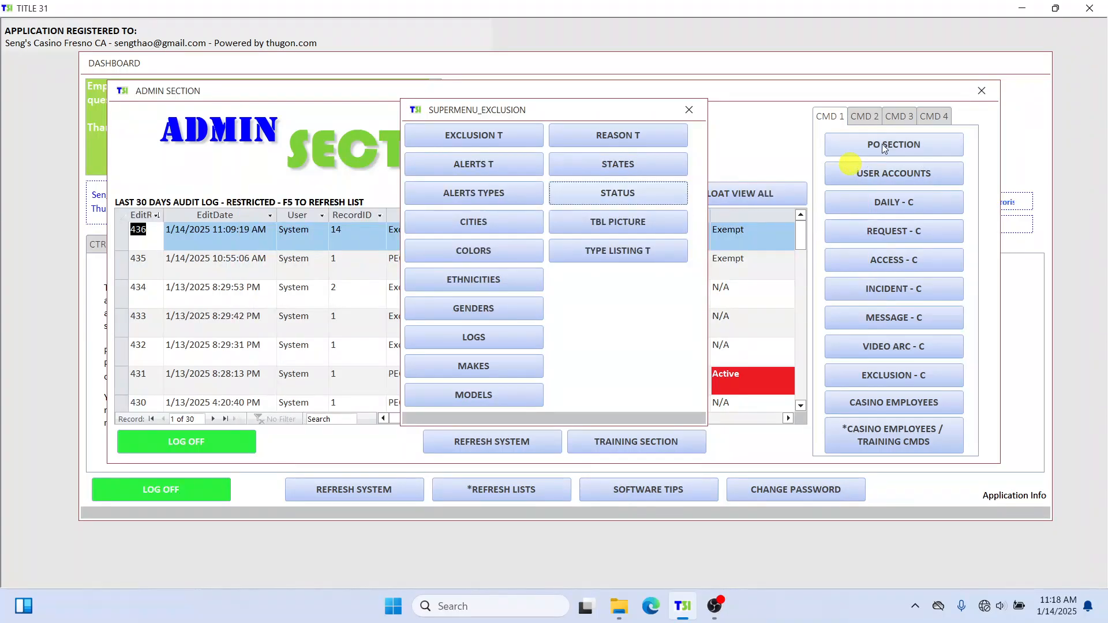
pyautogui.click(691, 110)
pyautogui.click(981, 91)
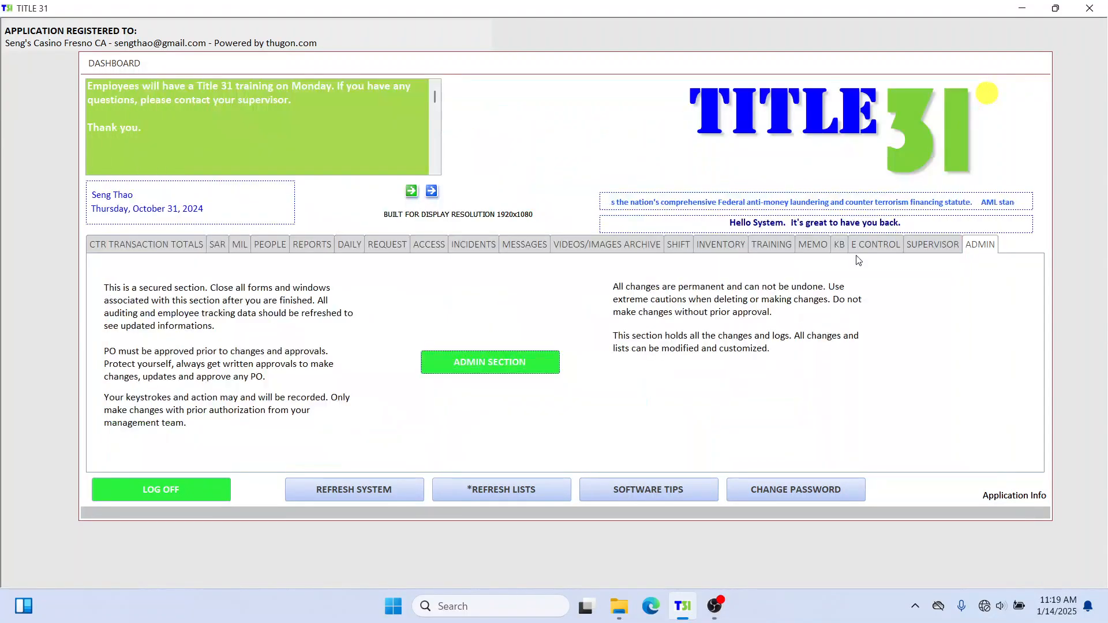
# On the People page, open the exempt person's record and keep its status as Exempt.
pyautogui.click(174, 244)
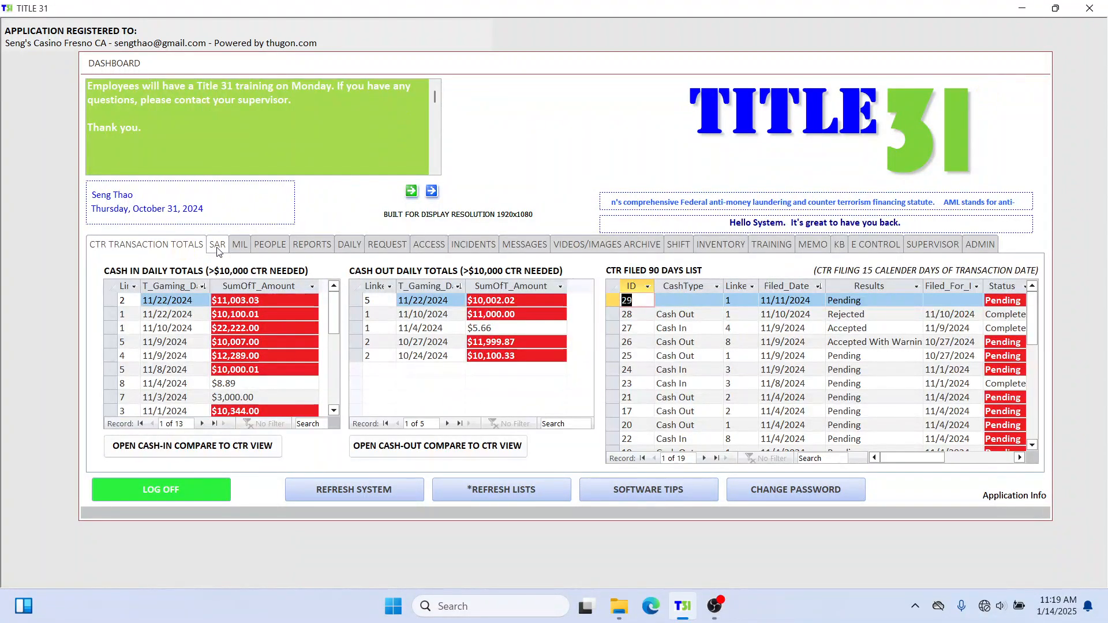
pyautogui.click(217, 244)
pyautogui.click(240, 244)
pyautogui.click(267, 246)
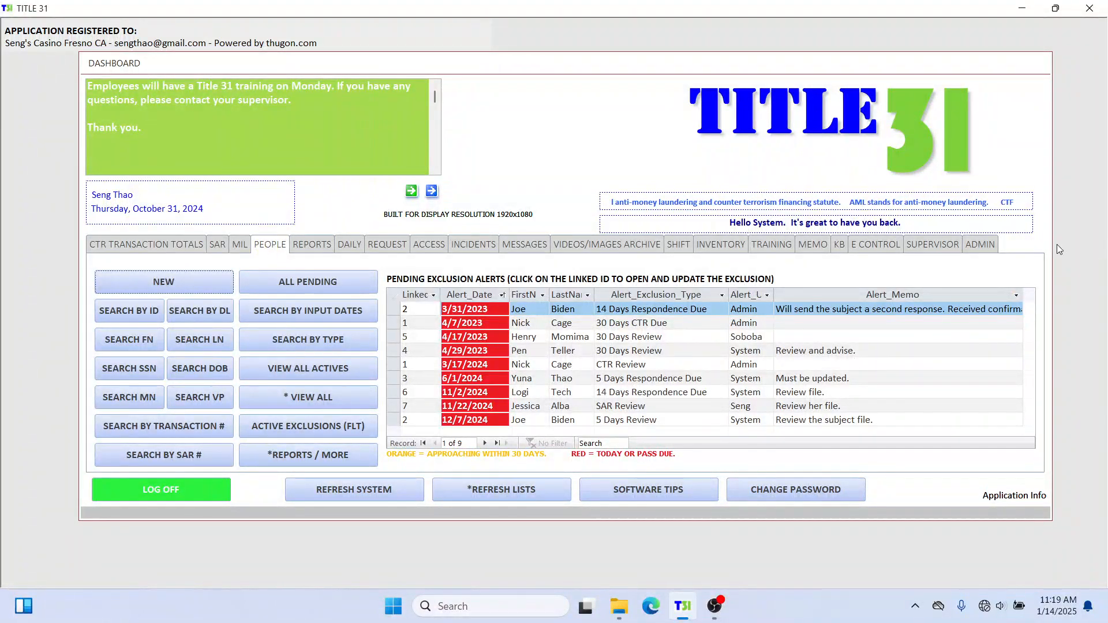
pyautogui.click(348, 406)
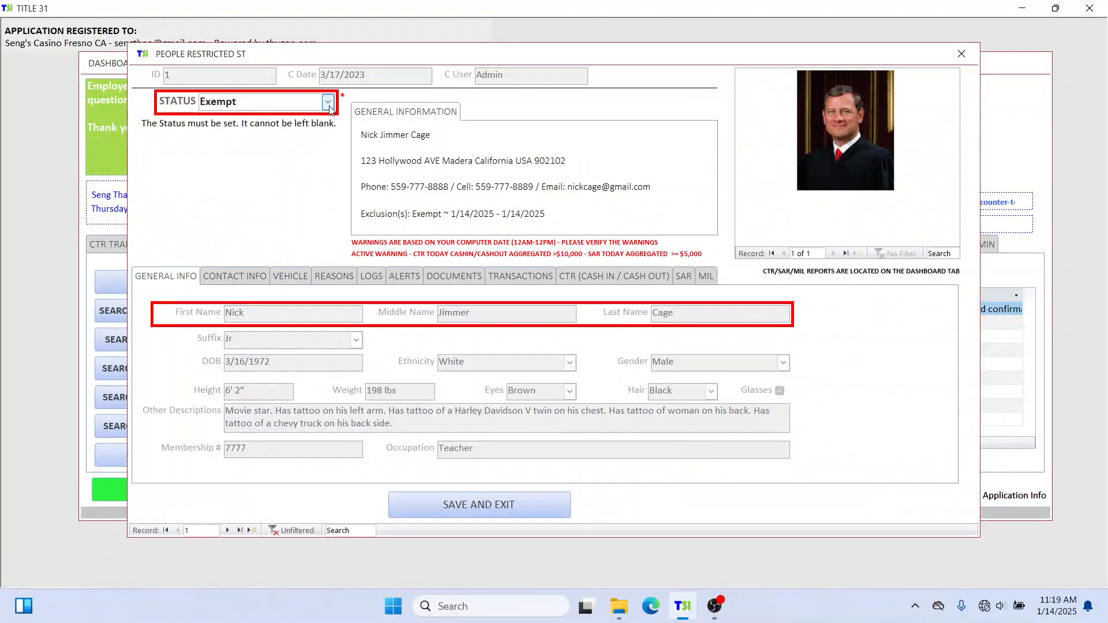
pyautogui.click(328, 102)
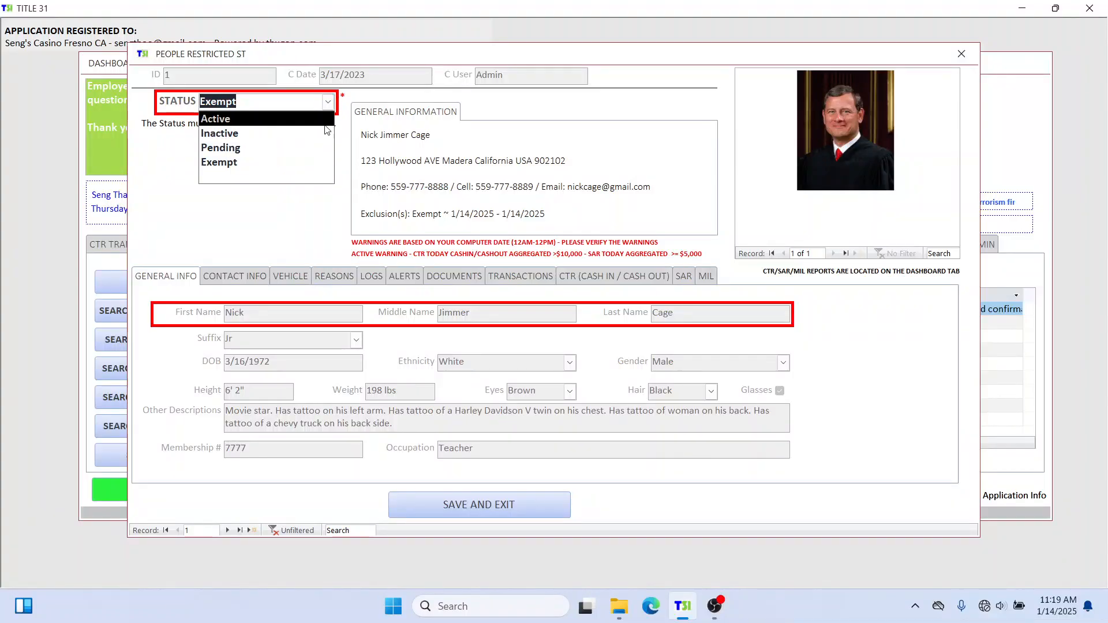
pyautogui.click(528, 109)
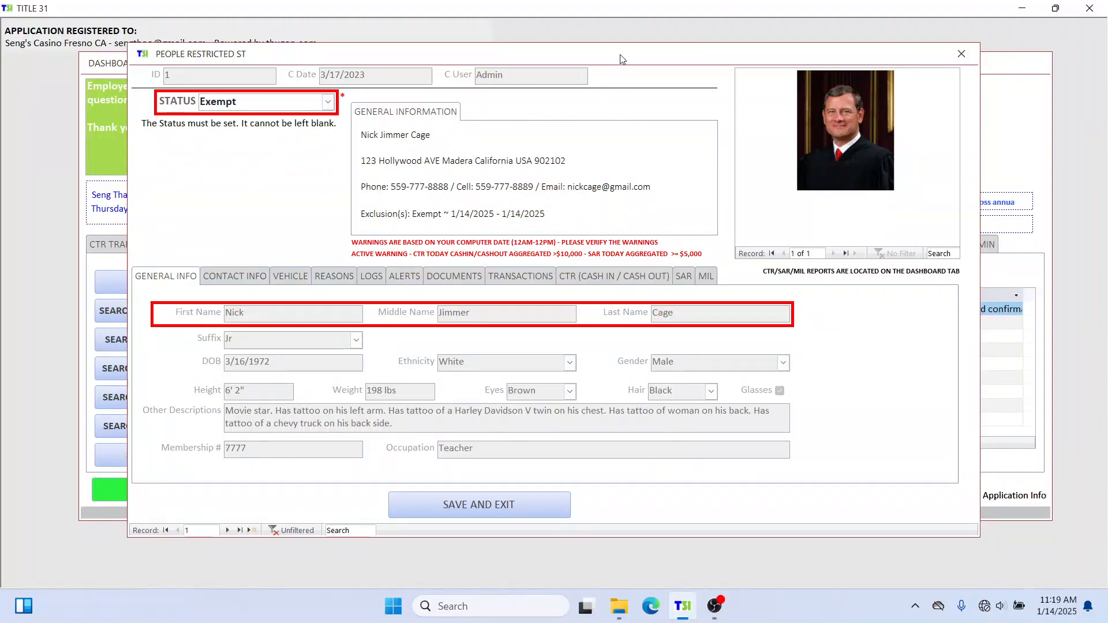
# Review the record's CTR, SAR, vehicle and contact tabs, then open the FINCEN approval letter from Documents.
pyautogui.moveTo(619, 61); pyautogui.dragTo(629, 100)
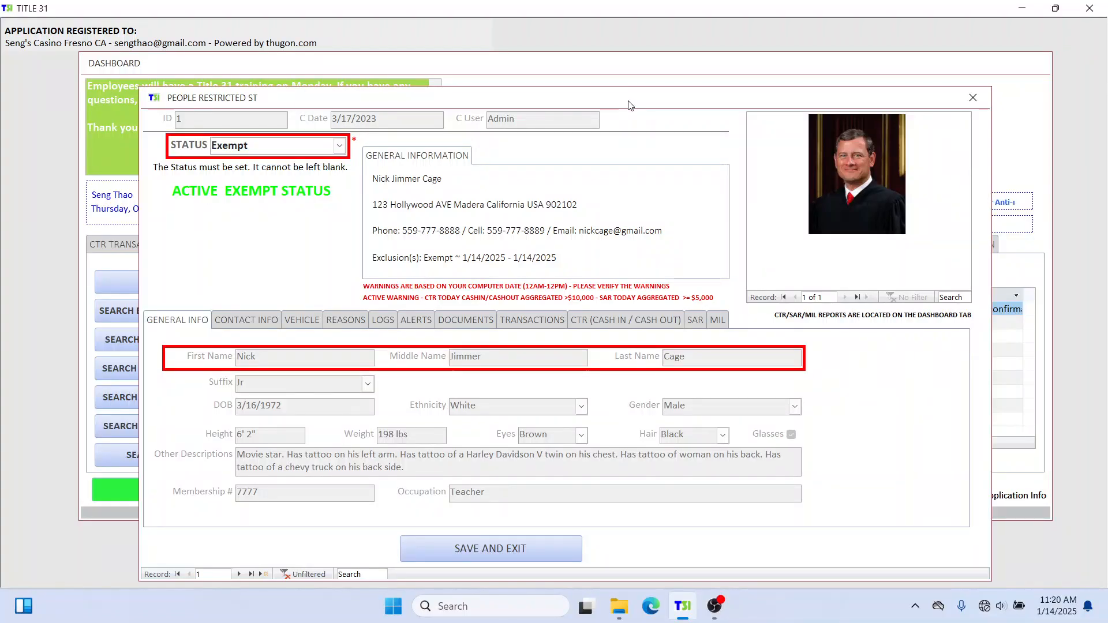
pyautogui.click(609, 326)
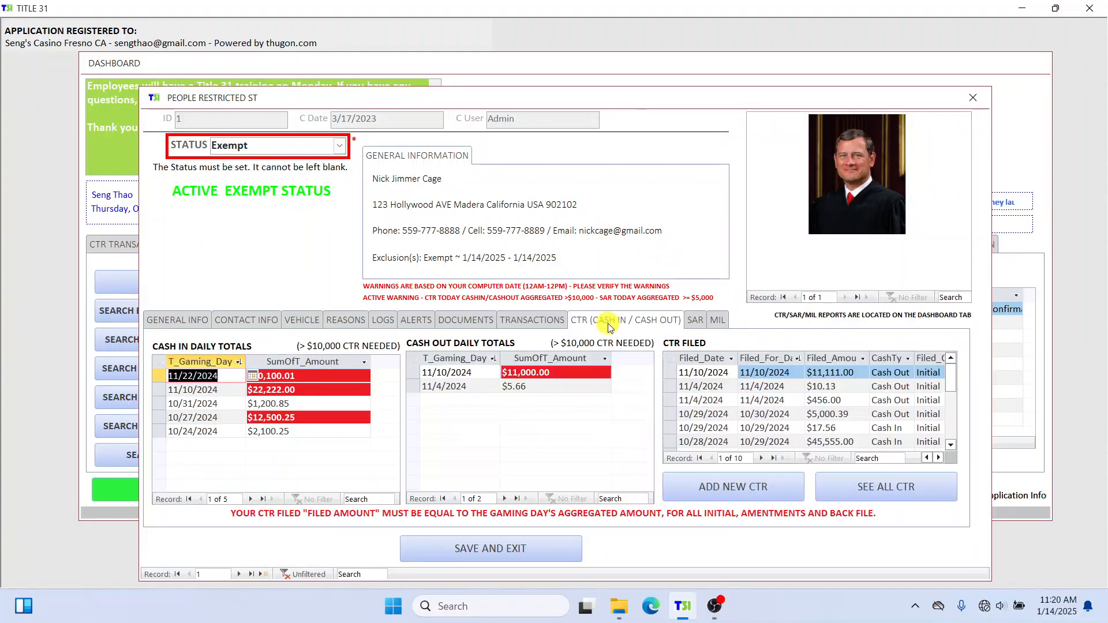
pyautogui.click(695, 321)
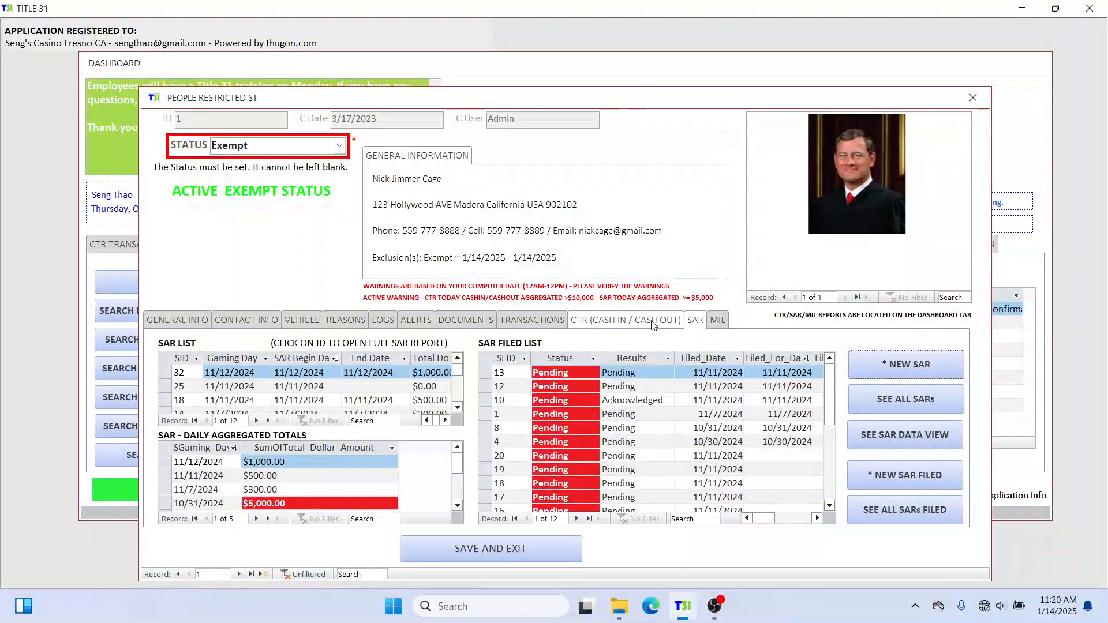
pyautogui.click(300, 320)
pyautogui.click(252, 323)
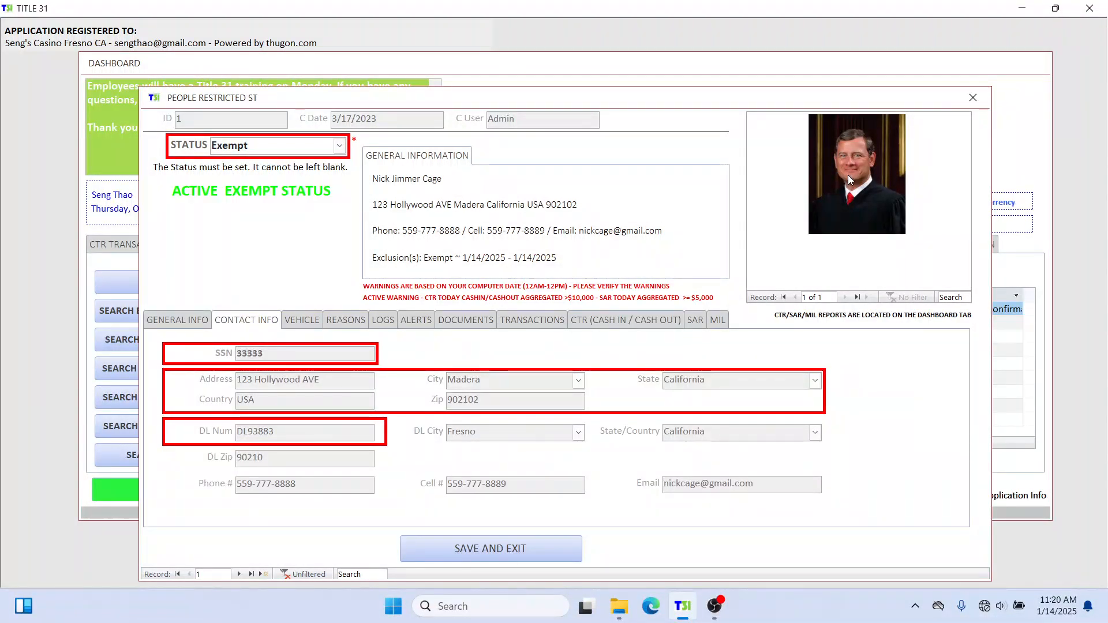
pyautogui.click(457, 321)
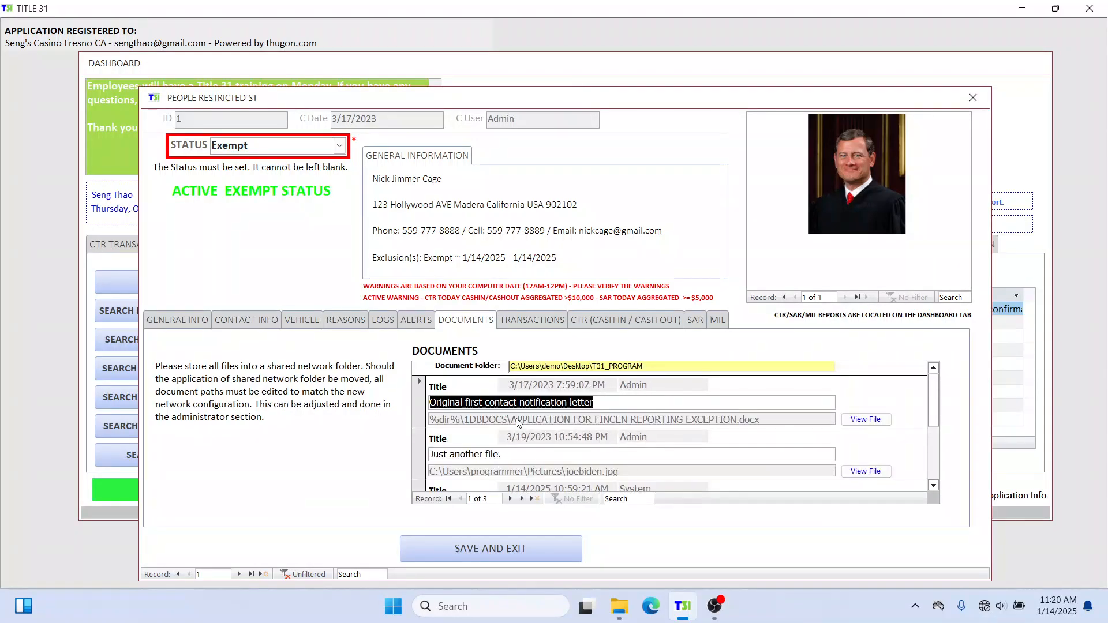
pyautogui.scroll(-4, 872, 450)
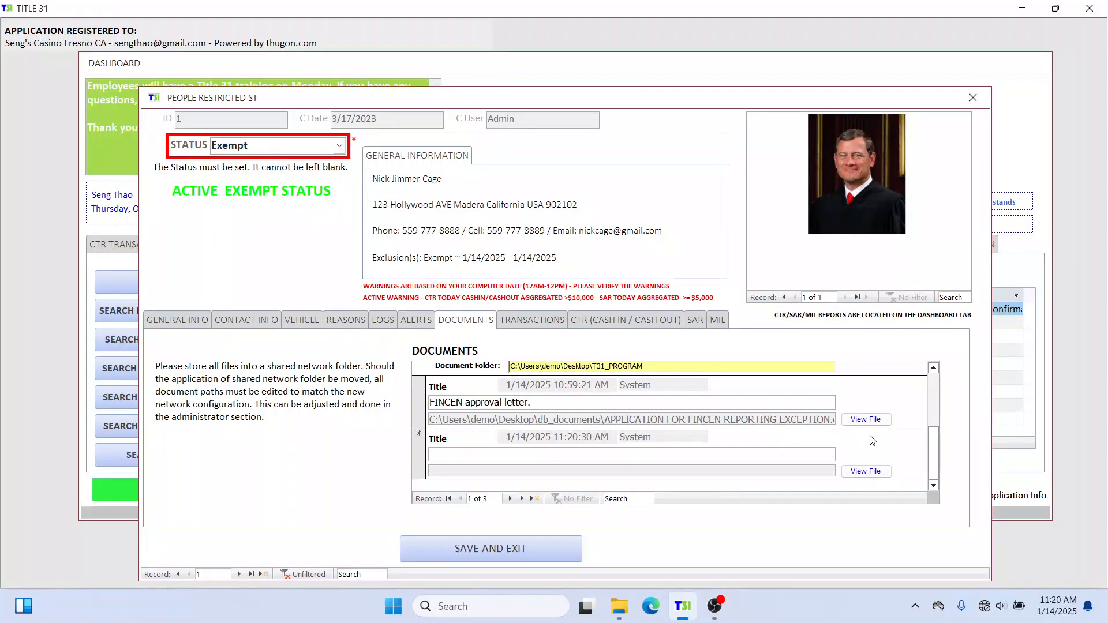
pyautogui.click(844, 419)
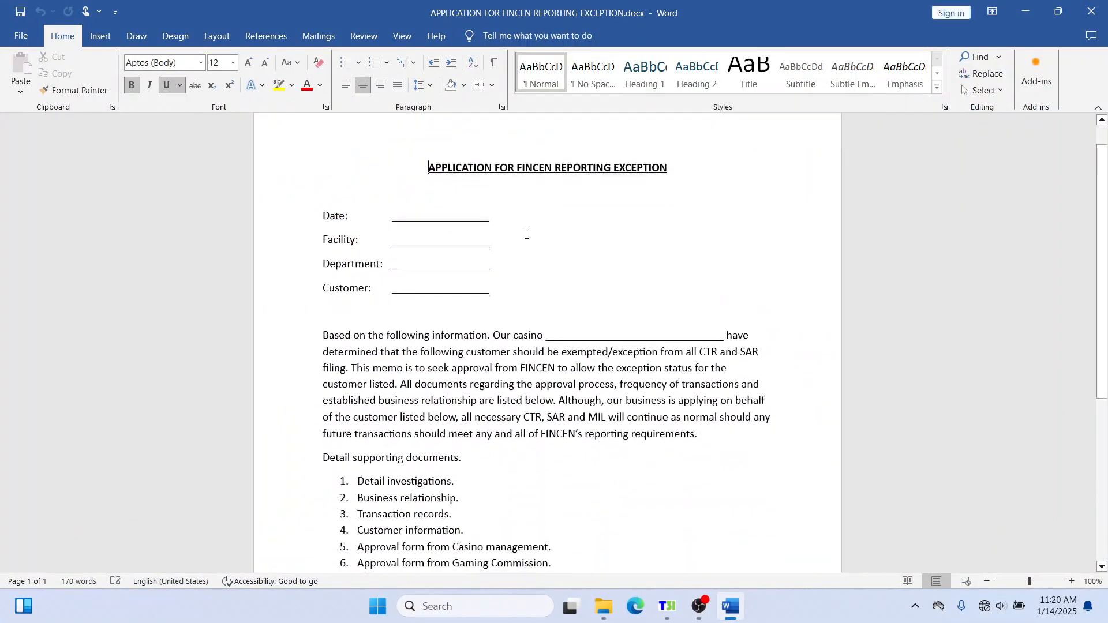
# Scroll through APPLICATION FOR FINCEN REPORTING EXCEPTION.docx, then close Word.
pyautogui.scroll(-3, 526, 233)
pyautogui.scroll(3, 519, 232)
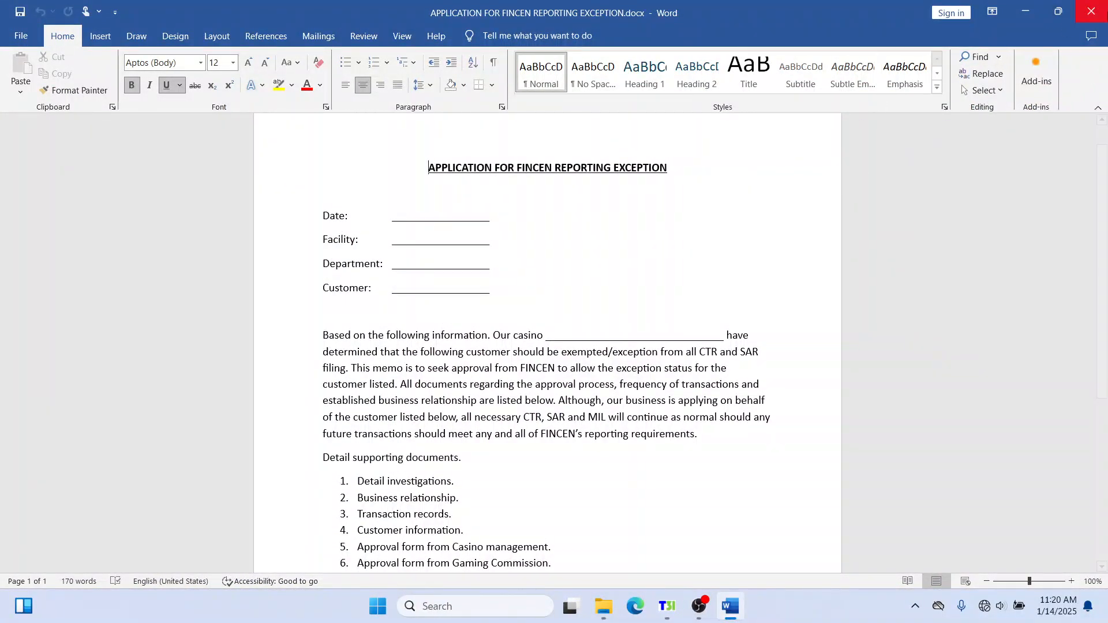
pyautogui.click(1090, 14)
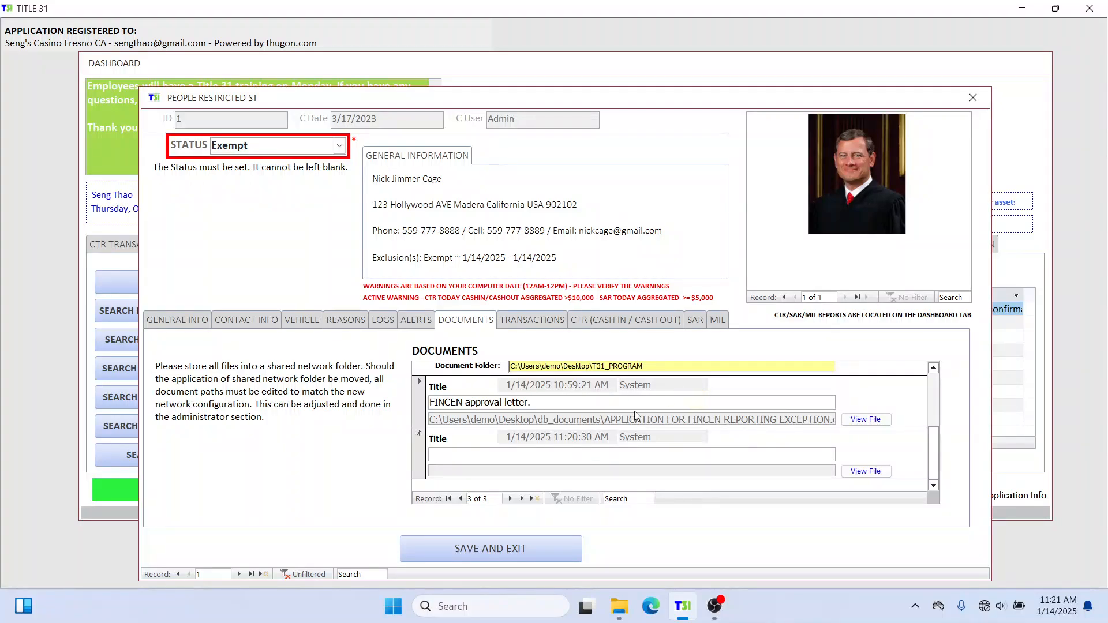
# Close the exempt person's record, leaving the FINCEN approval letter entry attached.
pyautogui.click(696, 454)
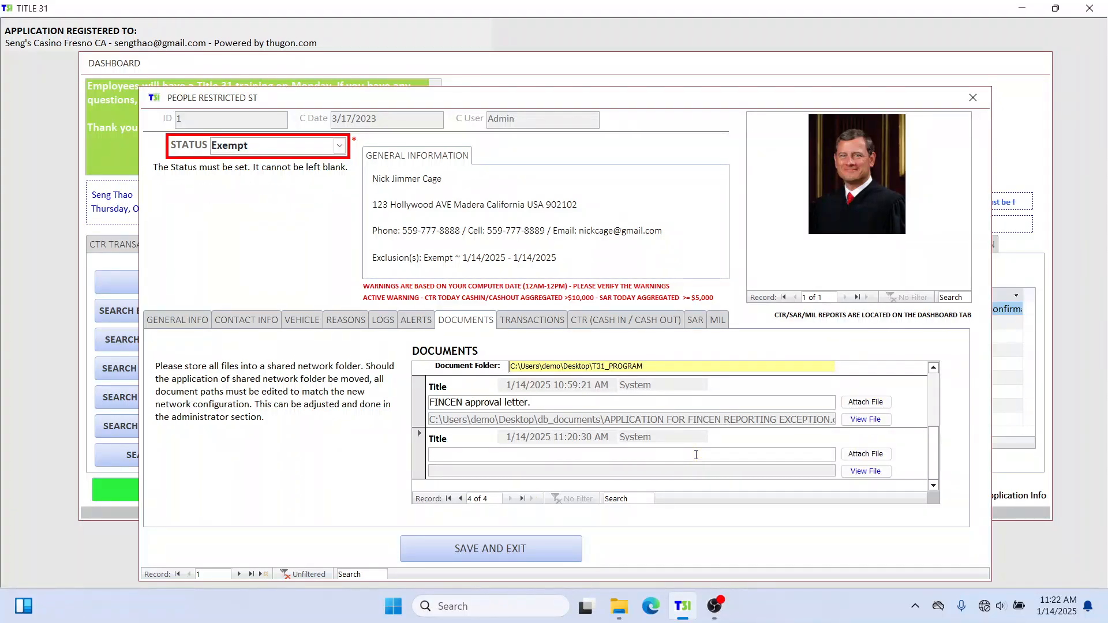
pyautogui.click(565, 402)
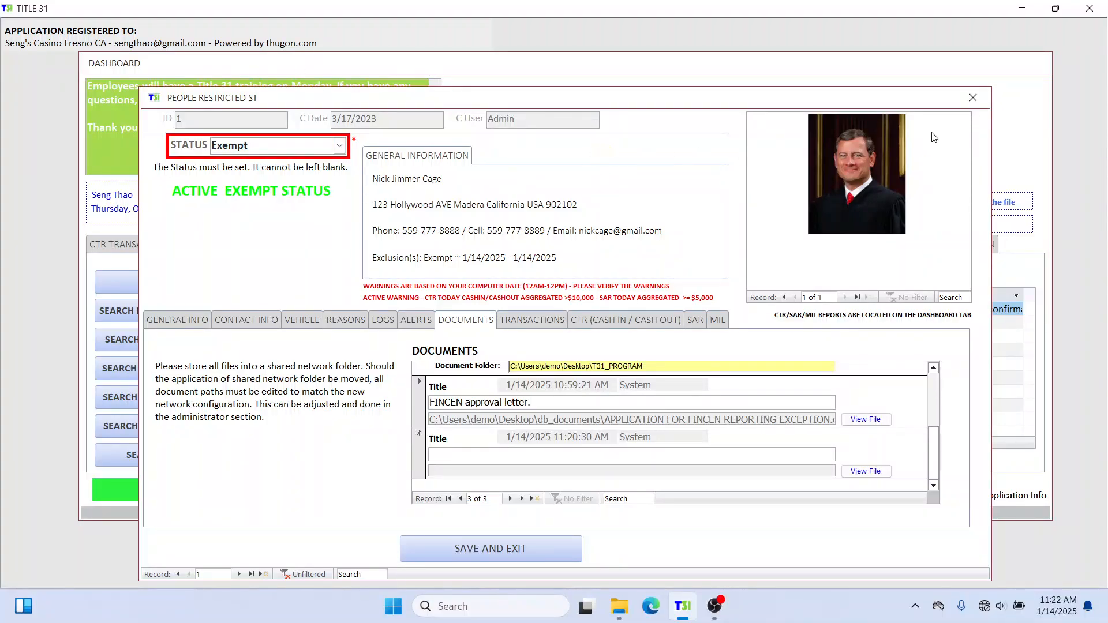
pyautogui.moveTo(973, 99); pyautogui.dragTo(866, 103)
pyautogui.click(975, 98)
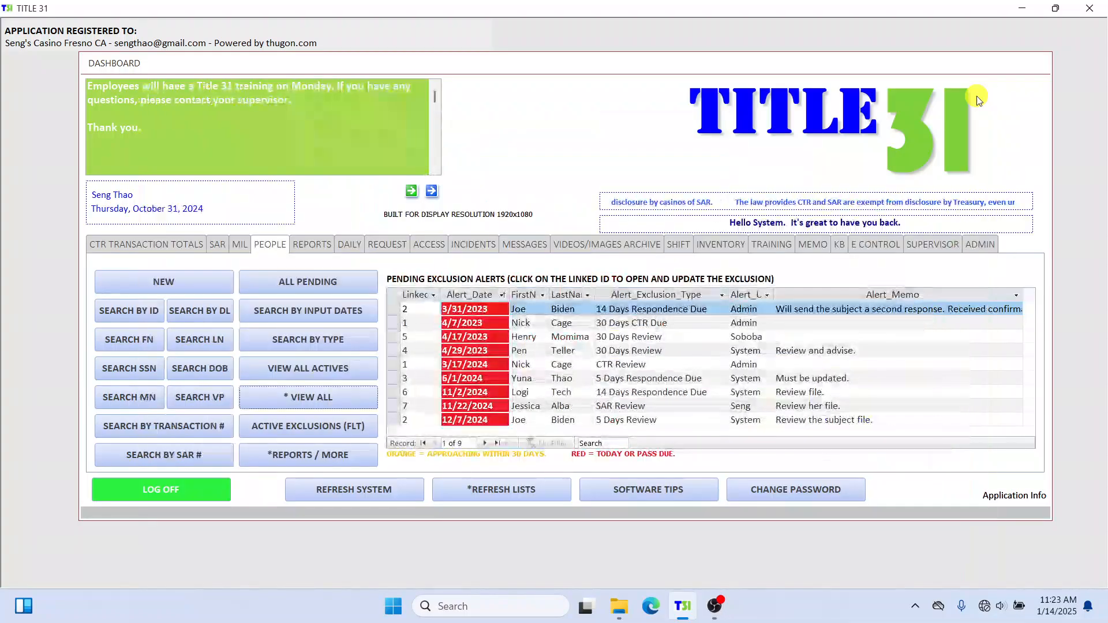